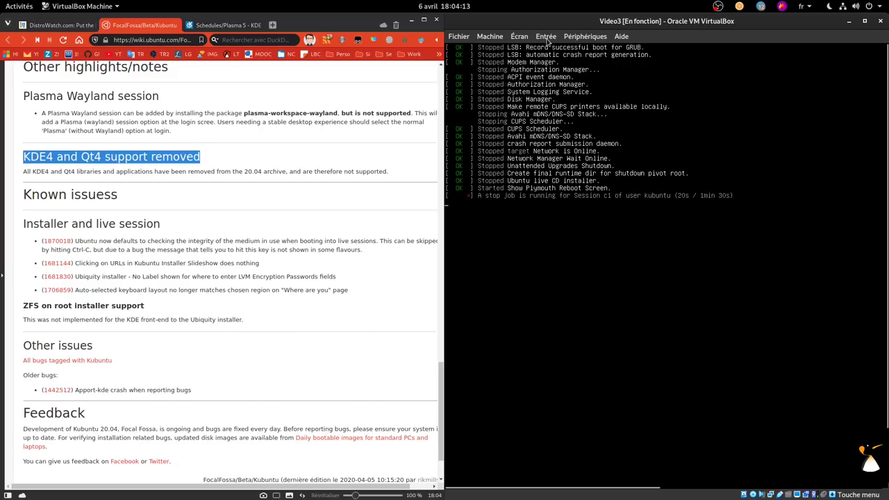
- Force-unmount the Kubuntu installer ISO from the virtual optical drive
{"action": "left_click", "coordinate": [570, 37]}
{"action": "mouse_move", "coordinate": [601, 50]}
{"action": "left_click", "coordinate": [756, 103]}
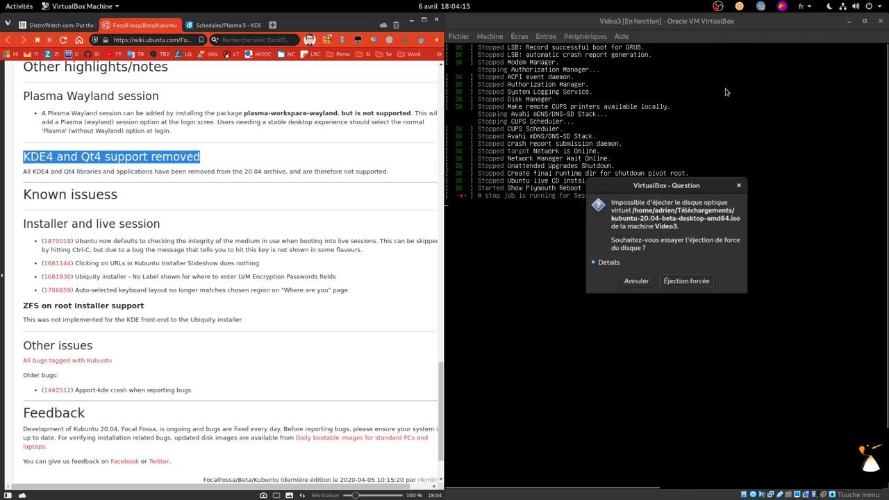
{"action": "left_click", "coordinate": [685, 284]}
- Reset the virtual machine and scroll down the wiki page while it reboots
{"action": "left_click", "coordinate": [484, 38]}
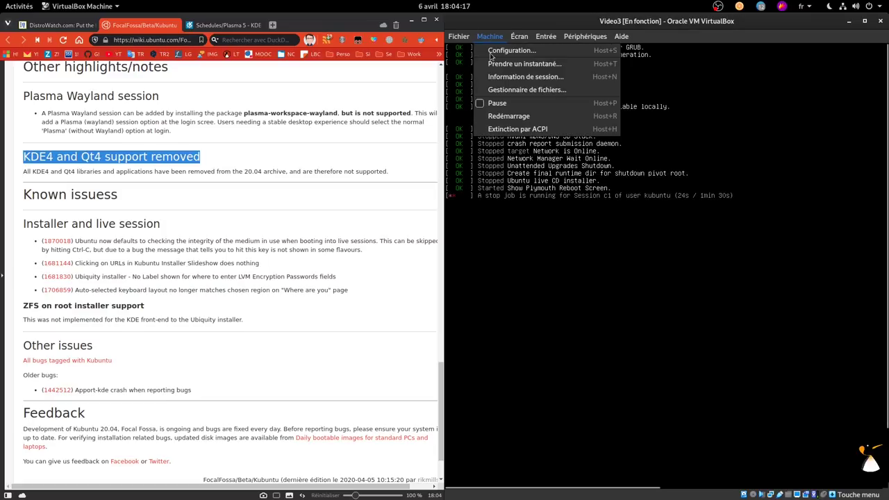
{"action": "left_click", "coordinate": [517, 118]}
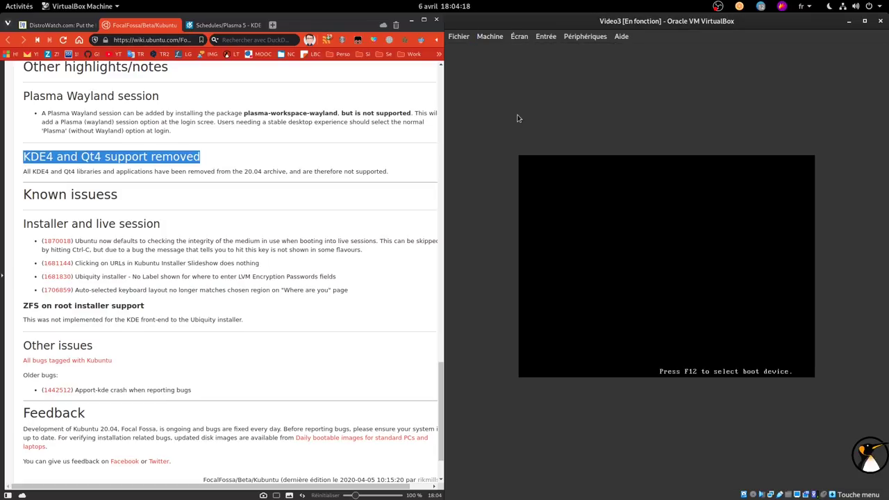
{"action": "left_click", "coordinate": [250, 167]}
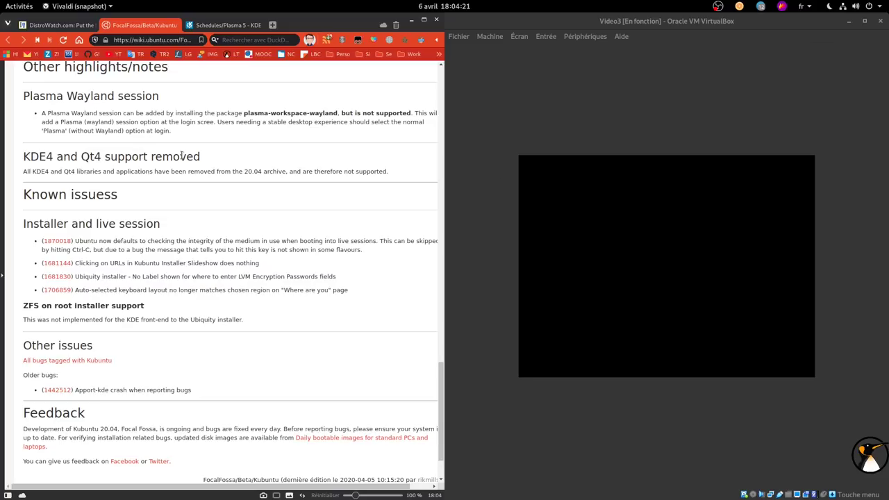
{"action": "scroll", "coordinate": [182, 156], "scroll_direction": "down", "scroll_amount": 1}
{"action": "scroll", "coordinate": [183, 153], "scroll_direction": "down", "scroll_amount": 1}
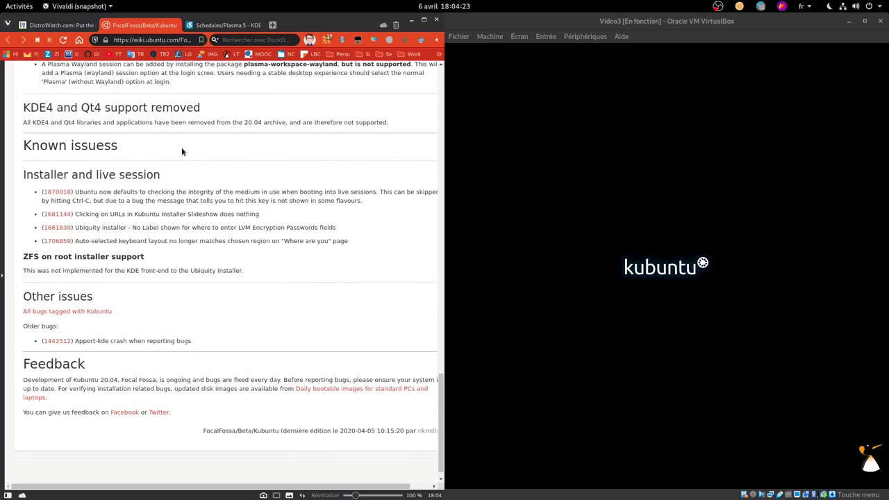
{"action": "scroll", "coordinate": [48, 153], "scroll_direction": "down", "scroll_amount": 1}
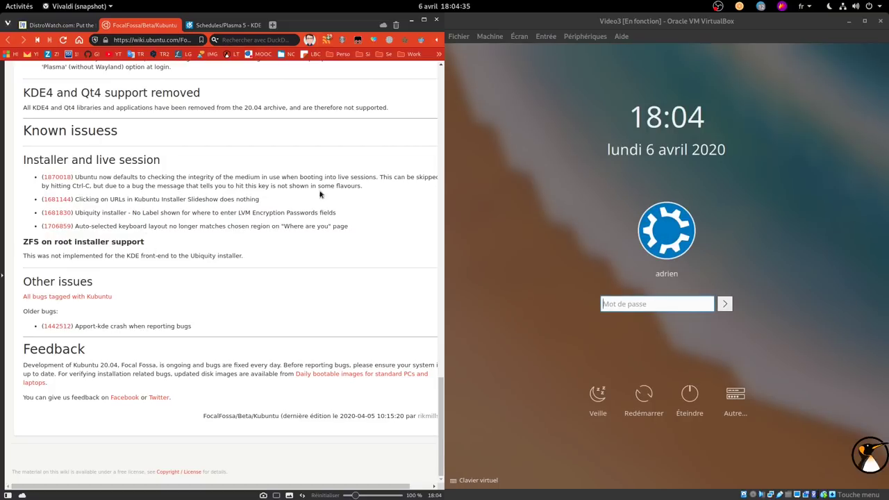
- Enter the account password at the login screen, then switch VirtualBox to fullscreen
{"action": "left_click", "coordinate": [624, 301]}
{"action": "type", "text": "a"}
{"action": "key", "text": "Return"}
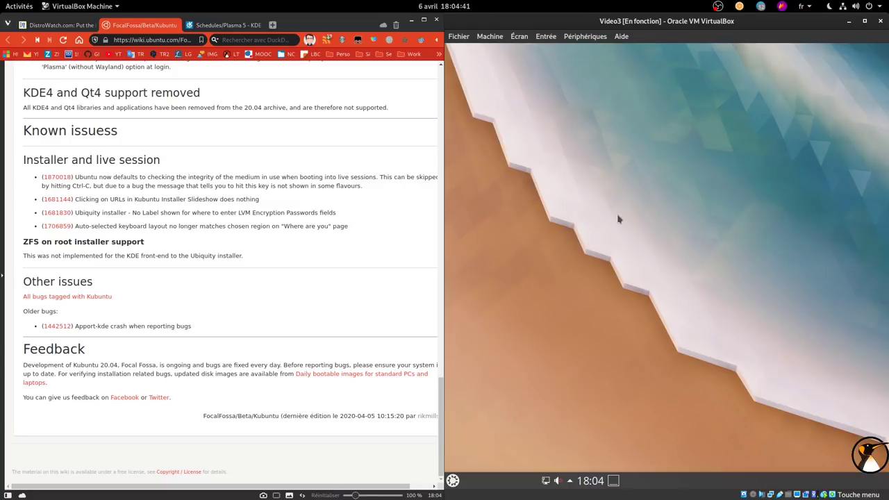
{"action": "key", "text": "ctrl+f"}
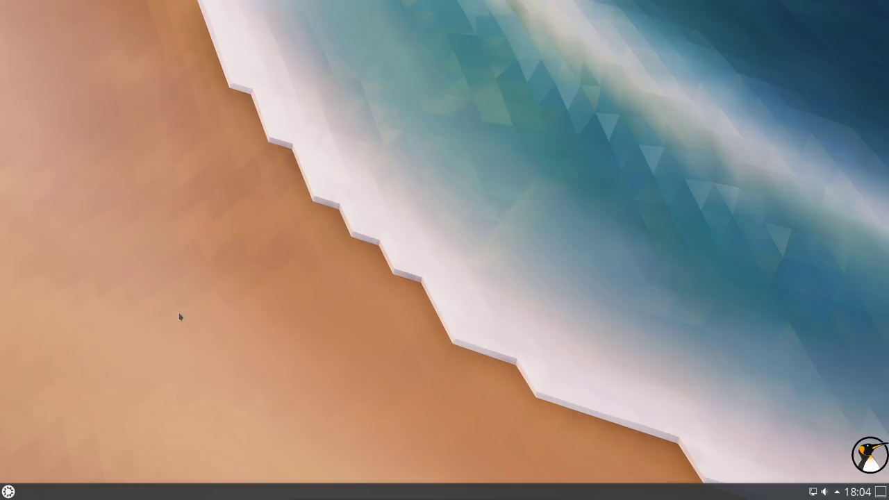
- Open the pending updates in Discover from the system tray and move its window toward the centre
{"action": "left_click", "coordinate": [837, 491]}
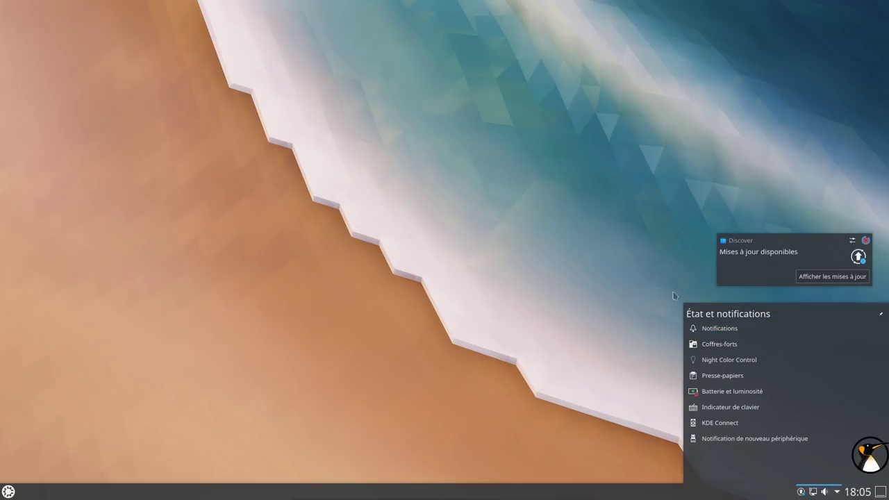
{"action": "left_click", "coordinate": [640, 223]}
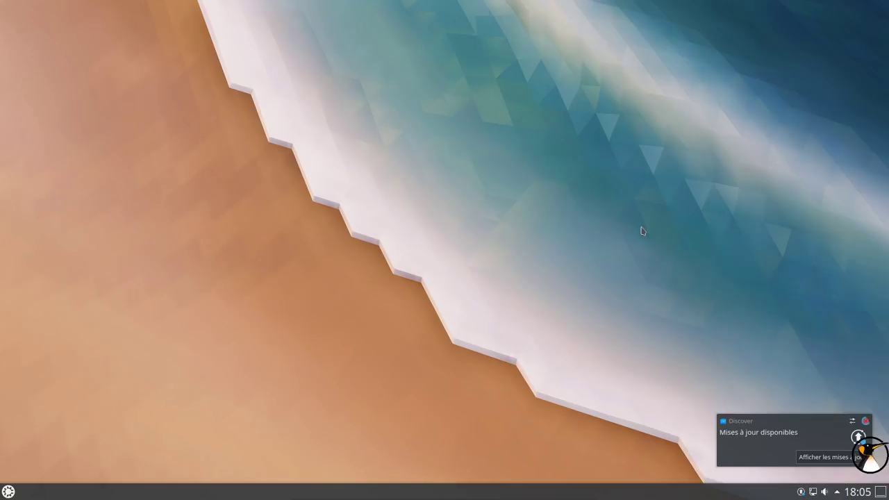
{"action": "left_click", "coordinate": [801, 492]}
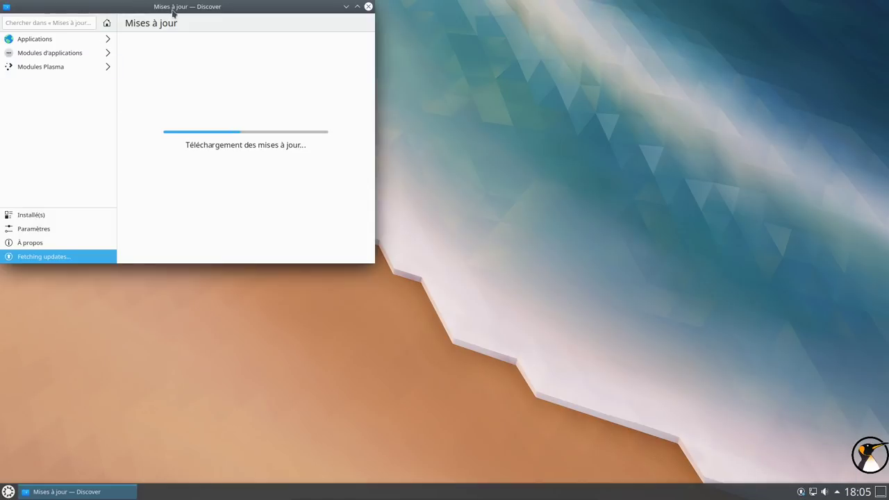
{"action": "left_click_drag", "start_coordinate": [172, 11], "coordinate": [347, 50]}
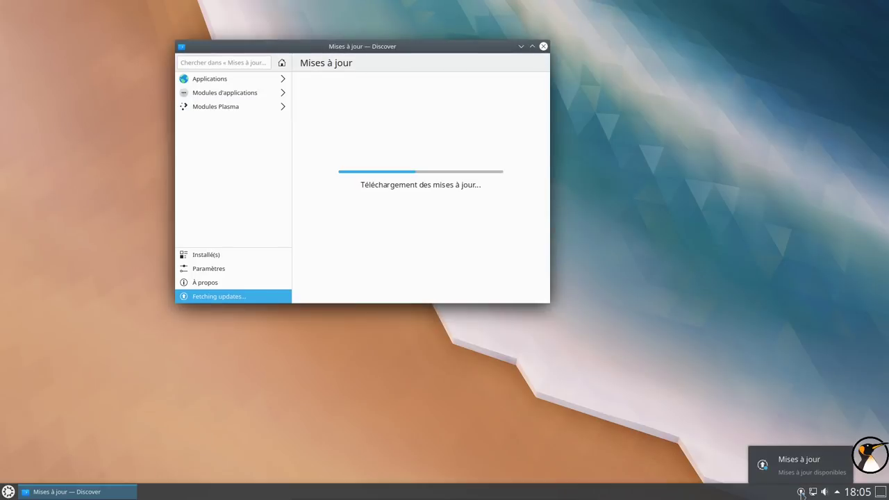
- Reposition and enlarge the Discover window
{"action": "left_click", "coordinate": [836, 491]}
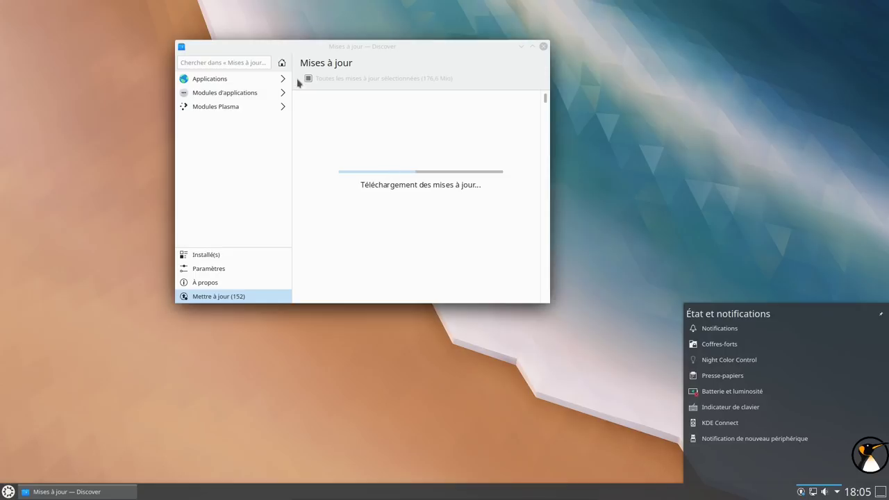
{"action": "left_click_drag", "start_coordinate": [355, 44], "coordinate": [450, 32]}
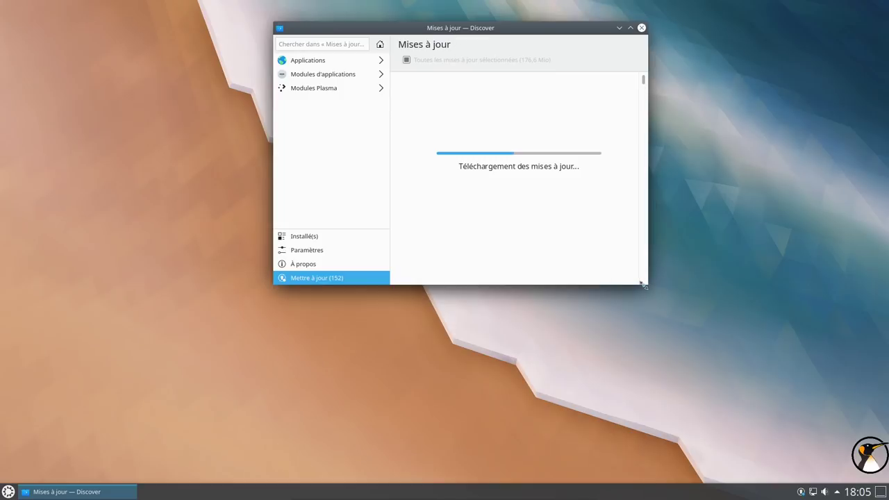
{"action": "left_click_drag", "start_coordinate": [647, 283], "coordinate": [806, 368]}
{"action": "left_click_drag", "start_coordinate": [518, 27], "coordinate": [395, 24]}
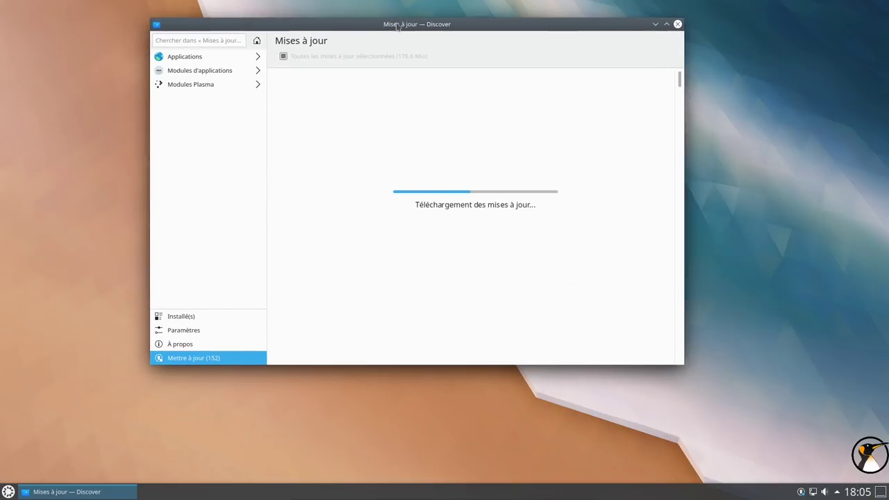
- Turn Night Color off and back on from the Night Color Control page
{"action": "left_click", "coordinate": [836, 491]}
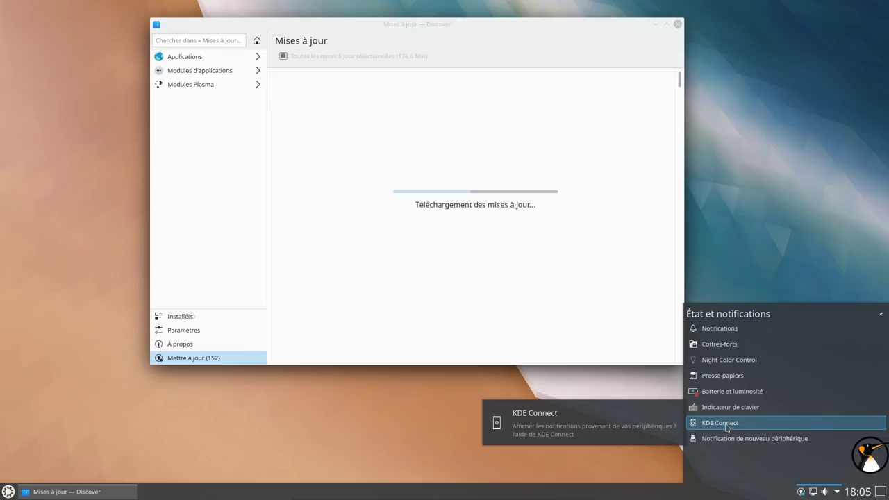
{"action": "left_click", "coordinate": [731, 361]}
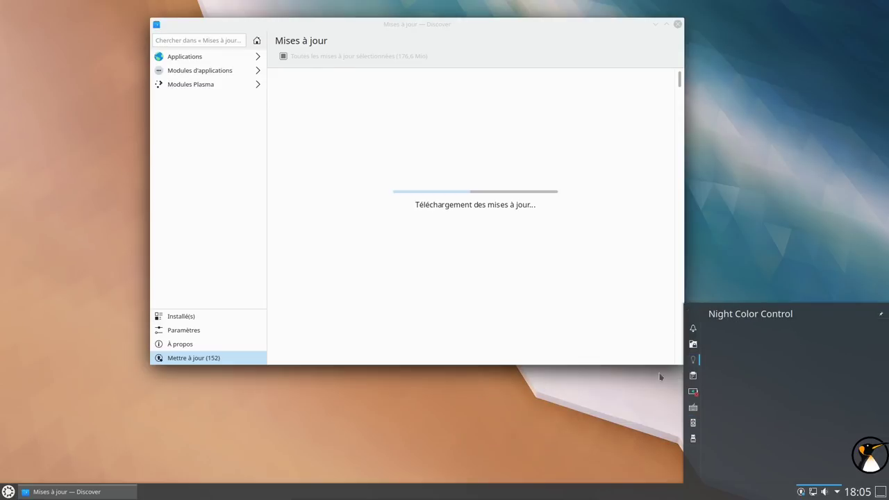
{"action": "left_click", "coordinate": [697, 361]}
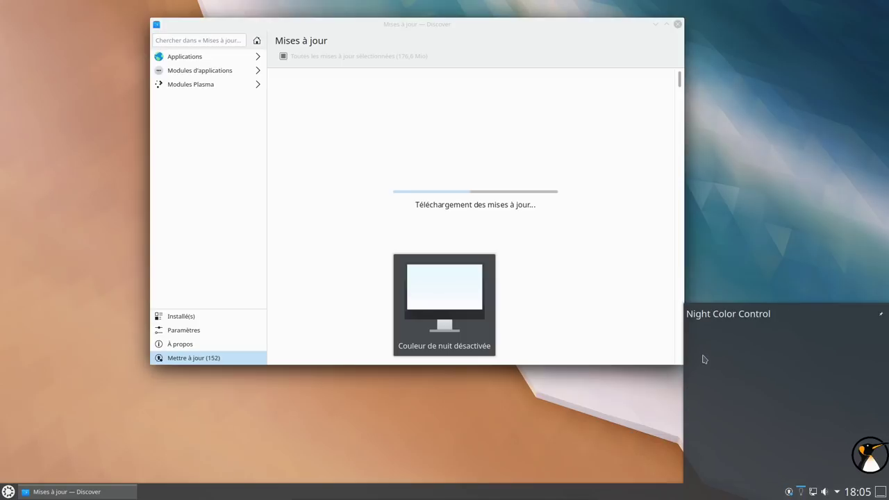
{"action": "left_click", "coordinate": [800, 491]}
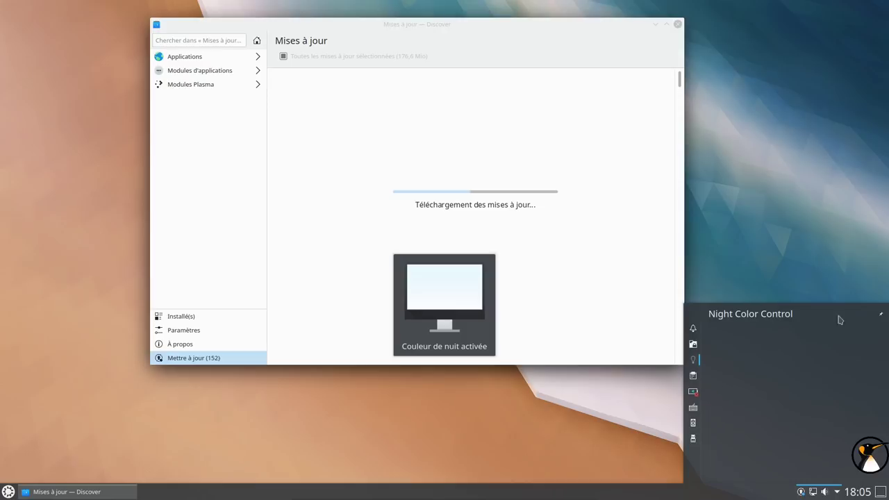
{"action": "left_click", "coordinate": [816, 277]}
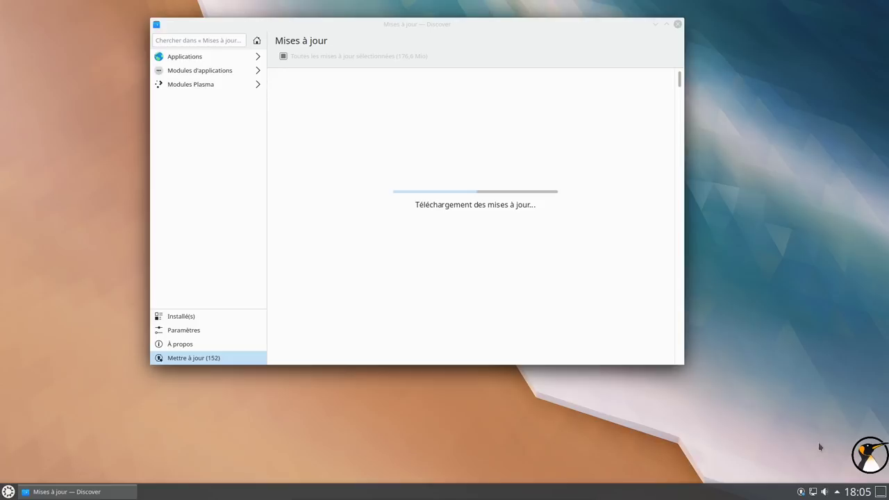
- Check the notifications panel again and nudge the Discover window slightly right
{"action": "left_click", "coordinate": [836, 493]}
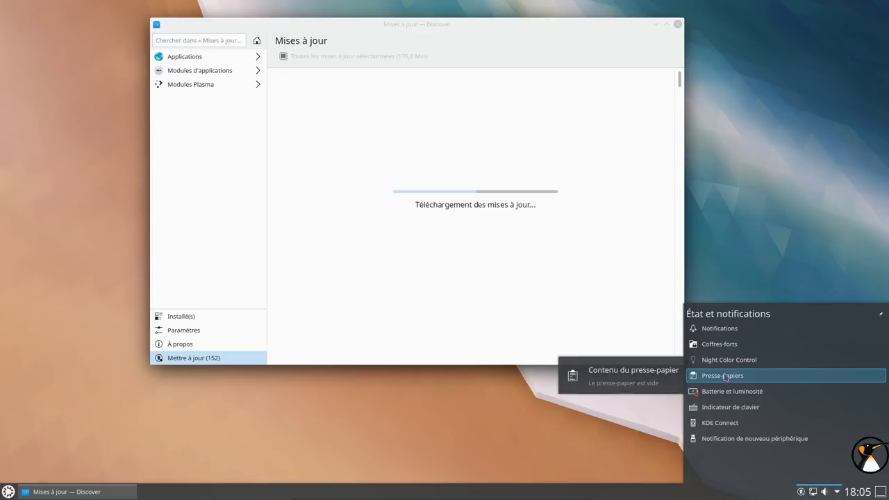
{"action": "left_click", "coordinate": [318, 397]}
{"action": "left_click_drag", "start_coordinate": [468, 30], "coordinate": [502, 33]}
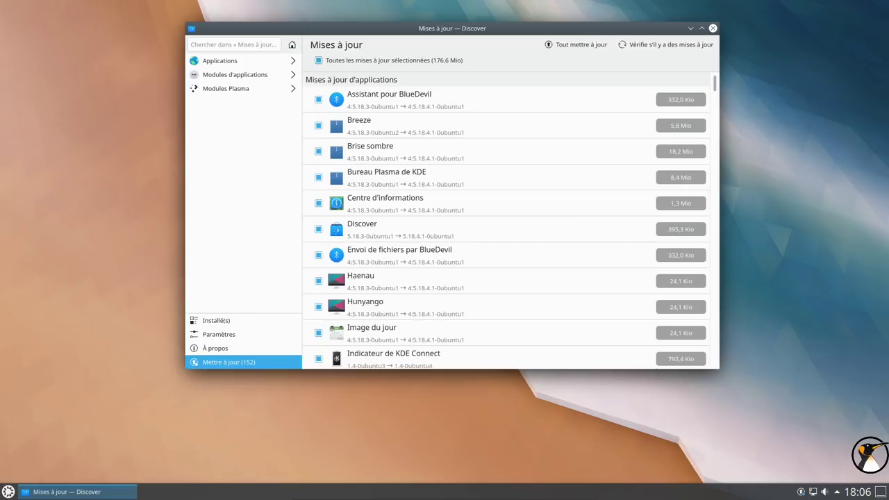
- Install all 152 updates with Tout mettre à jour, authenticating, and close Discover once up to date
{"action": "left_click", "coordinate": [568, 45]}
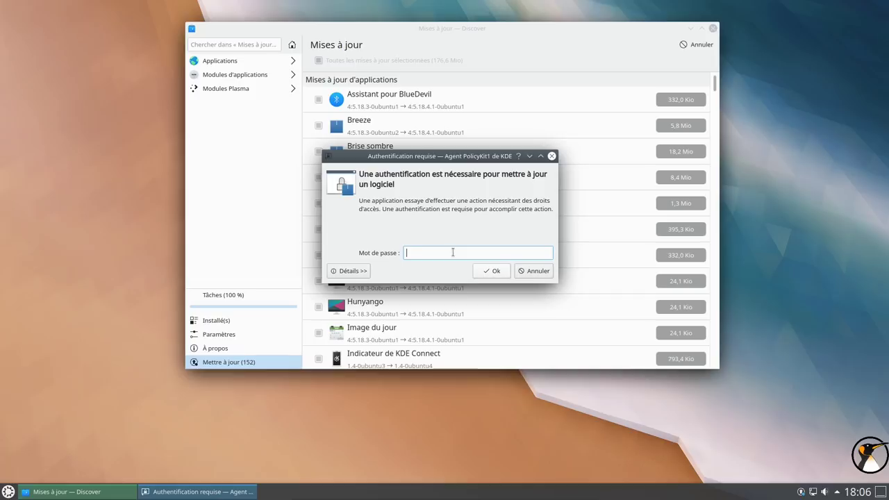
{"action": "left_click", "coordinate": [488, 271]}
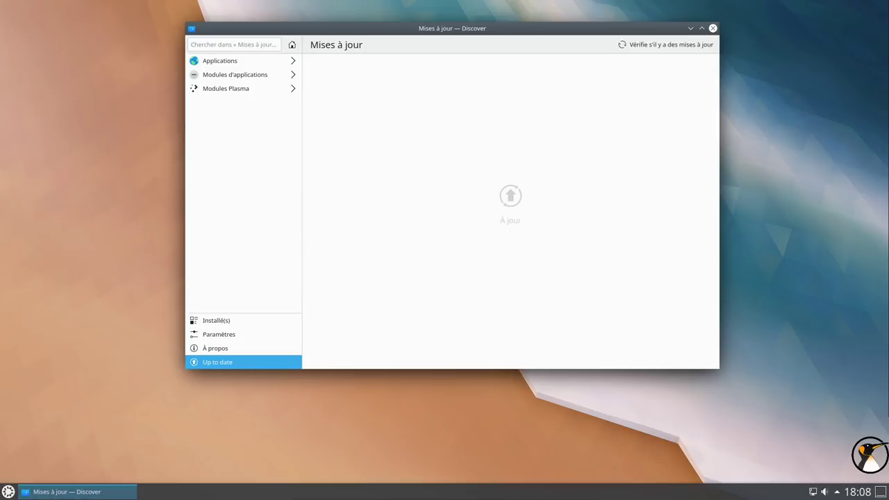
{"action": "left_click", "coordinate": [713, 28]}
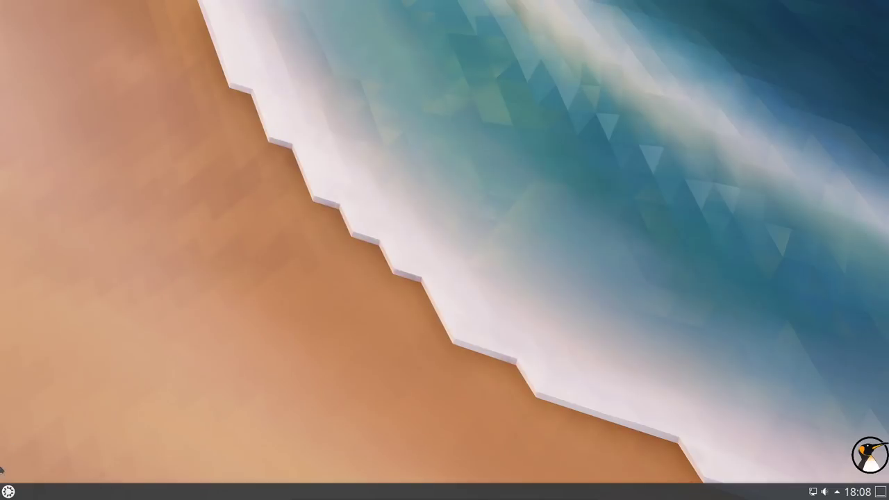
- In Konsole, run 'sudo apt install htop', then run 'reboot' to restart the system
{"action": "key", "text": "super"}
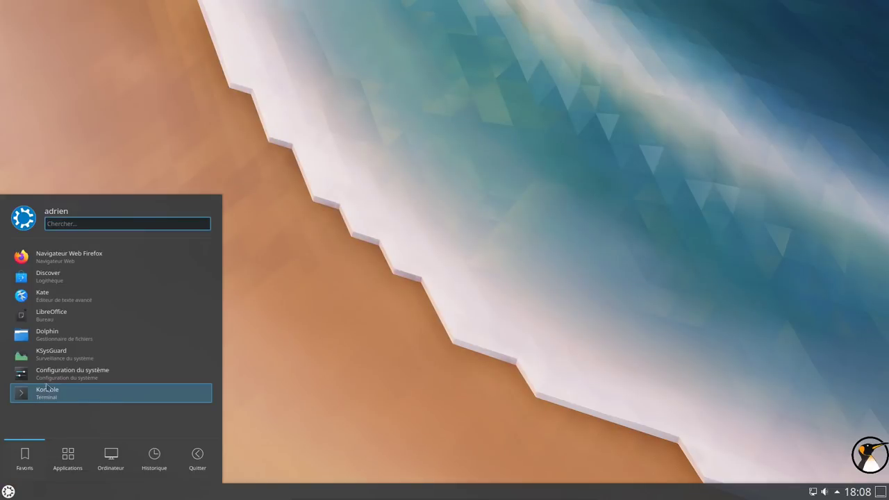
{"action": "left_click", "coordinate": [48, 395]}
{"action": "left_click_drag", "start_coordinate": [190, 10], "coordinate": [428, 45]}
{"action": "type", "text": "sudo "}
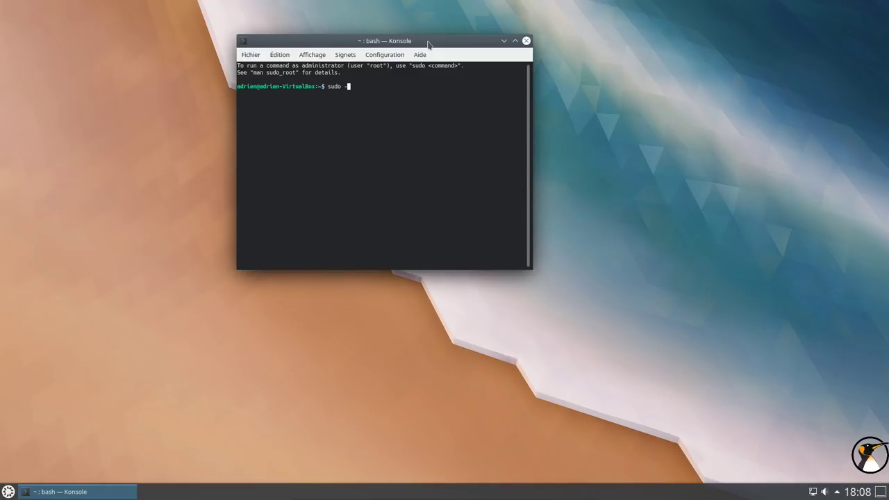
{"action": "type", "text": "apt install htop"}
{"action": "key", "text": "Return"}
{"action": "key", "text": "Return"}
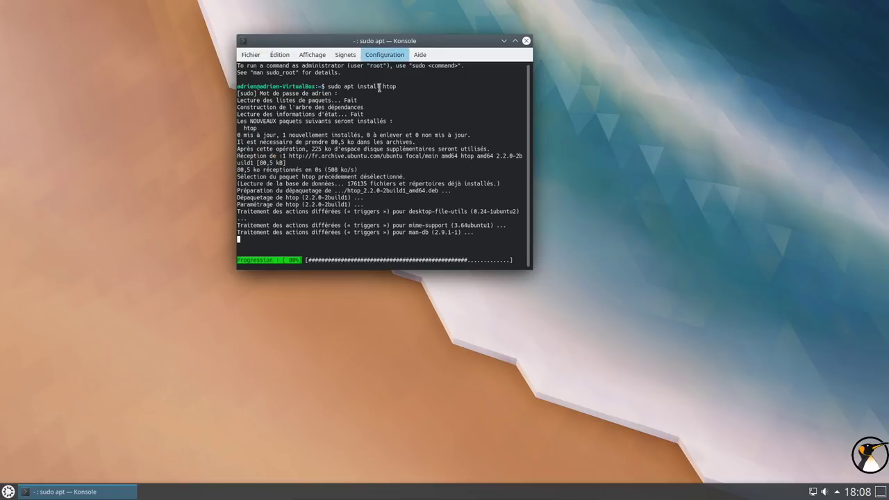
{"action": "type", "text": "reboot"}
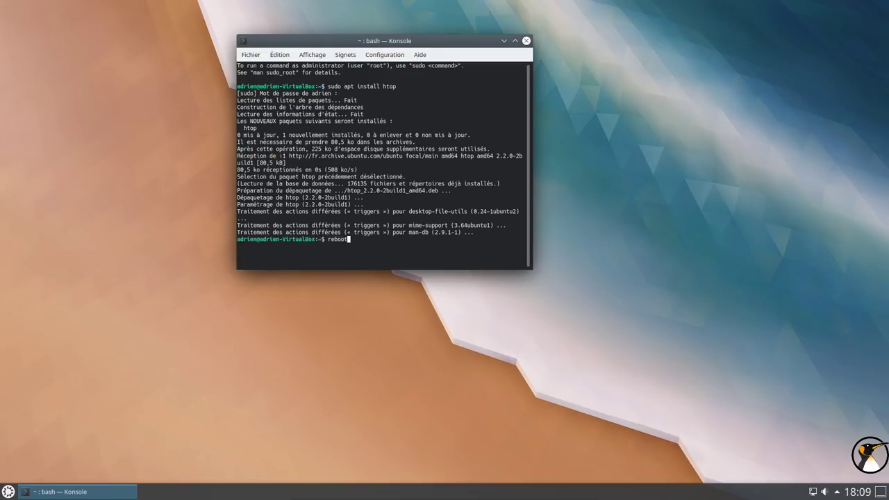
{"action": "key", "text": "Return"}
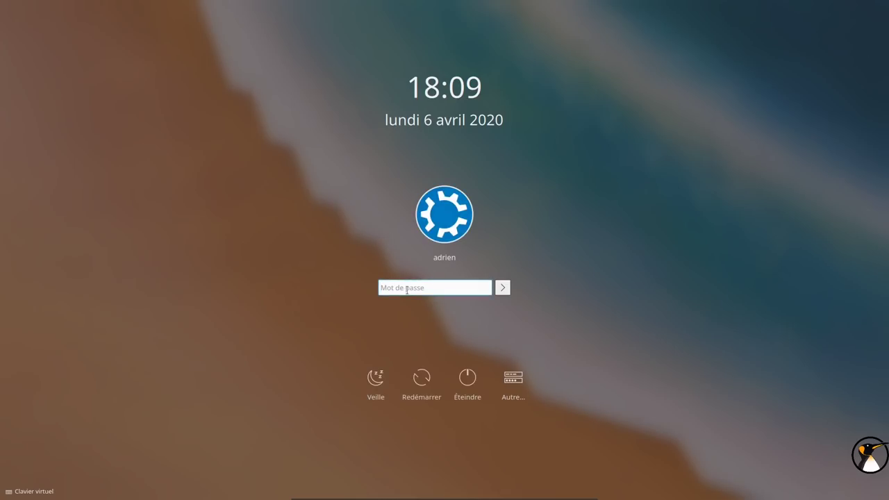
- Log back in and launch KInfoCenter by searching 'info' in the launcher
{"action": "type", "text": "a"}
{"action": "left_click", "coordinate": [506, 288]}
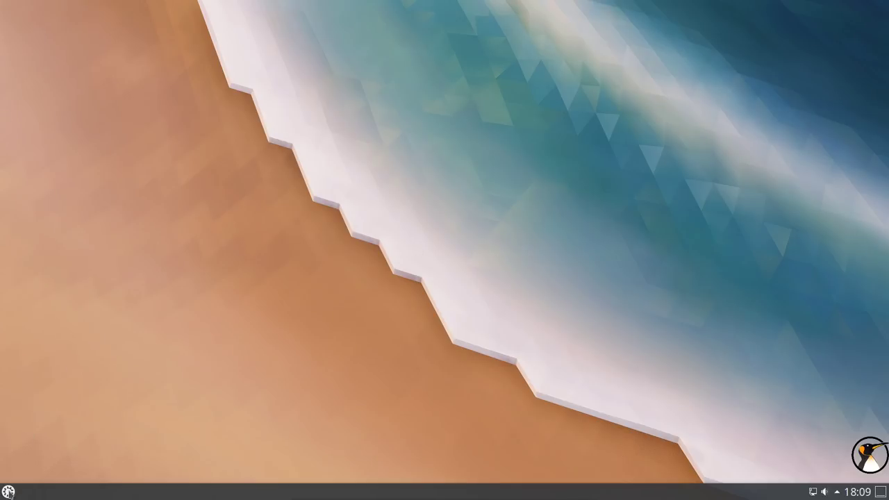
{"action": "key", "text": "super"}
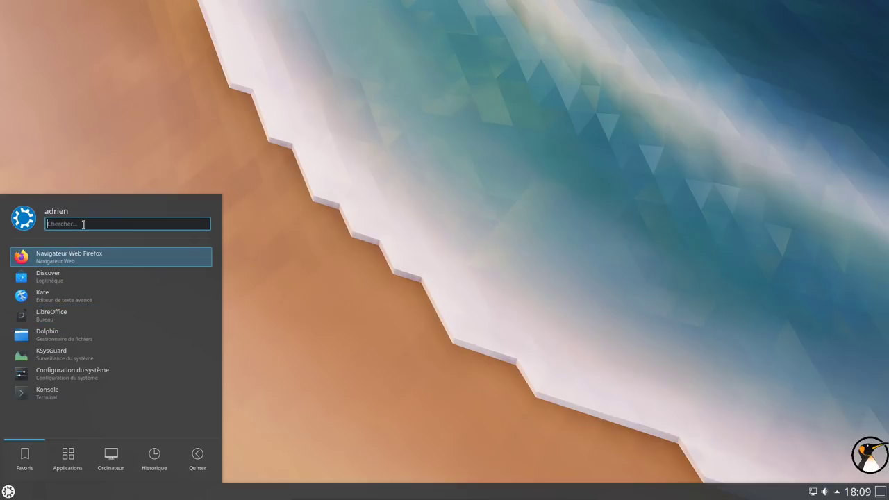
{"action": "type", "text": "info"}
{"action": "key", "text": "Return"}
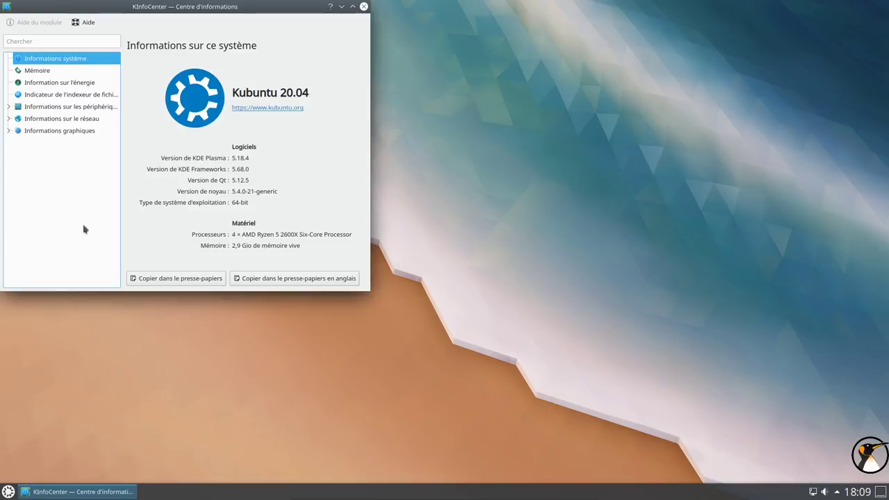
- Enlarge the info centre window and switch the launcher to the cascading Menu des applications style
{"action": "left_click_drag", "start_coordinate": [166, 13], "coordinate": [567, 26]}
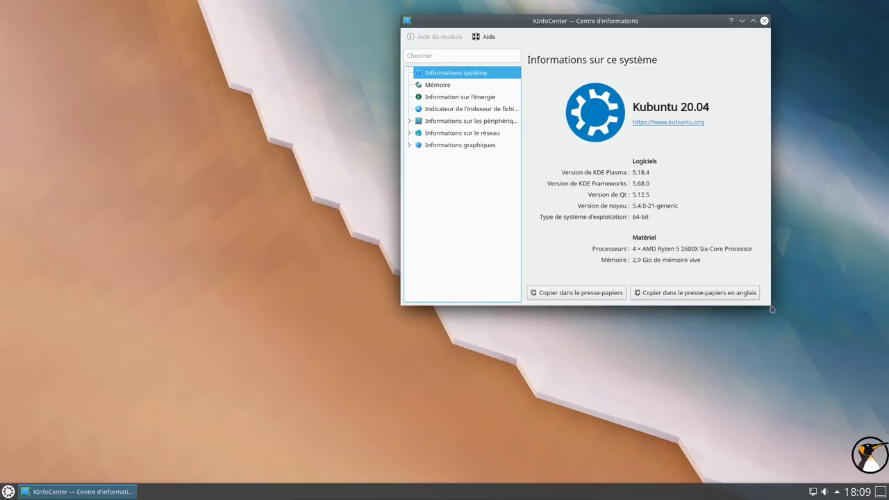
{"action": "left_click_drag", "start_coordinate": [770, 304], "coordinate": [850, 340]}
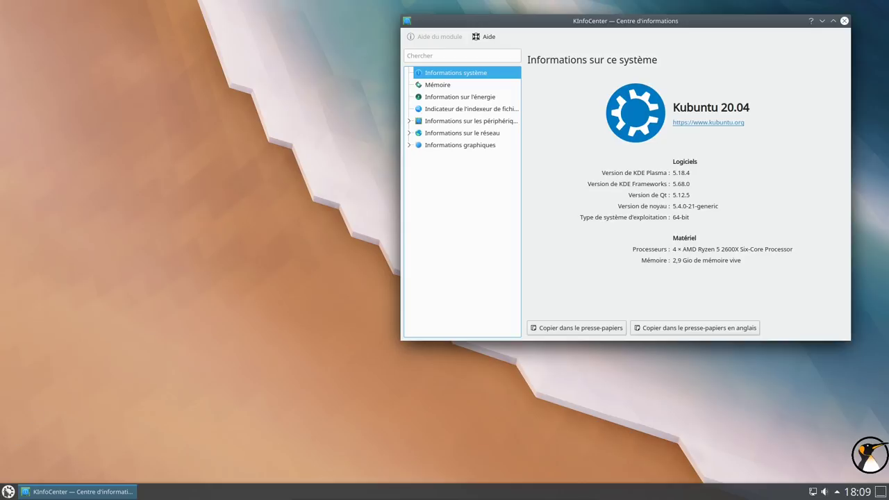
{"action": "right_click", "coordinate": [7, 492]}
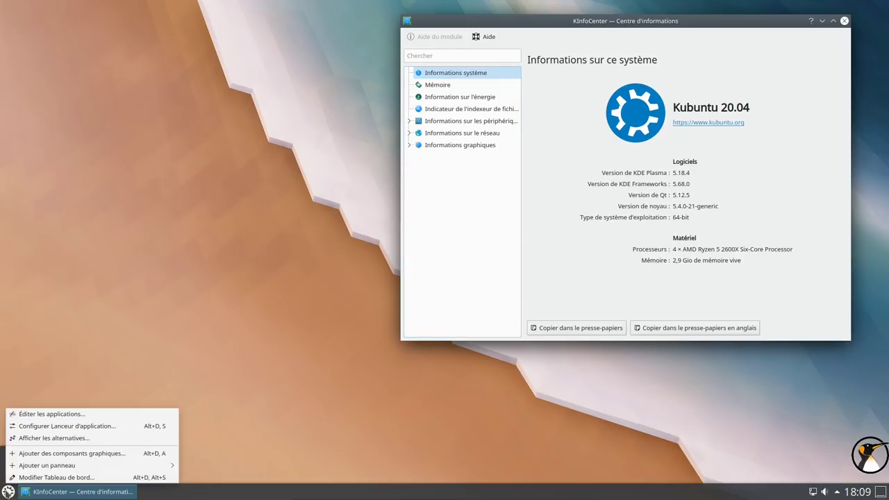
{"action": "left_click", "coordinate": [54, 436]}
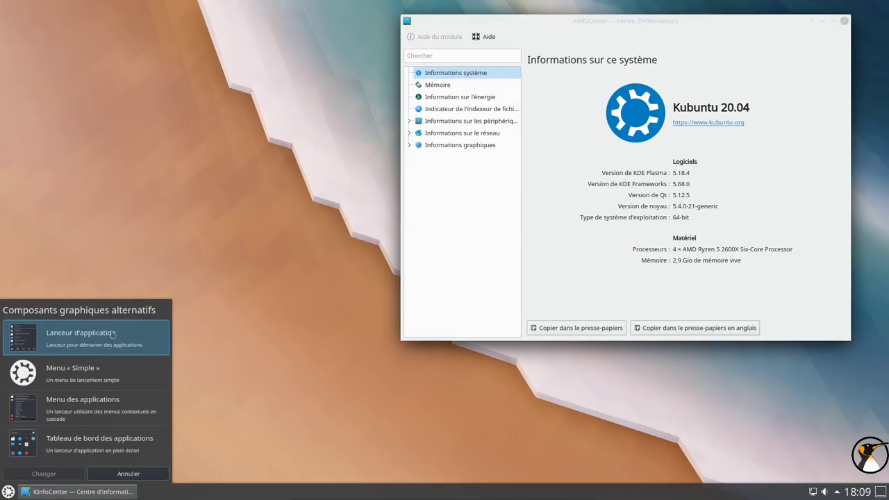
{"action": "left_click", "coordinate": [77, 406]}
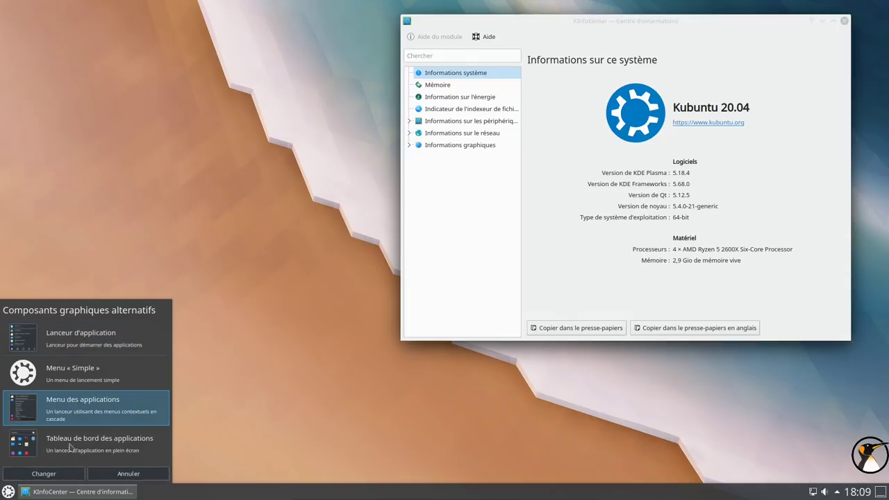
{"action": "left_click", "coordinate": [68, 473]}
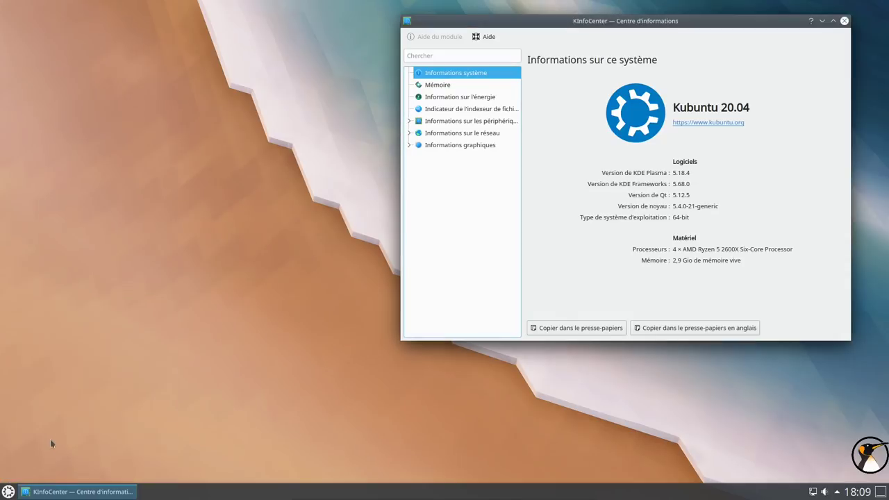
- Launch LibreOffice Calc from the new menu, close KInfoCenter and dismiss the tip of the day
{"action": "key", "text": "alt+F1"}
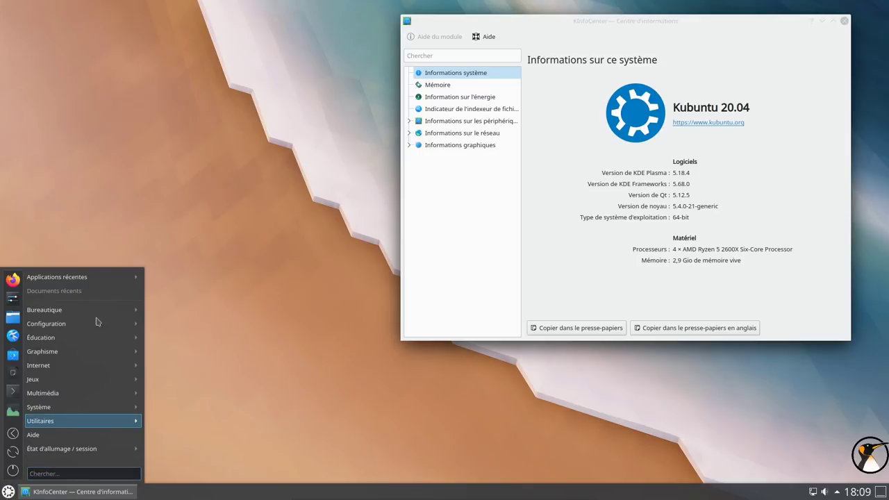
{"action": "mouse_move", "coordinate": [87, 314]}
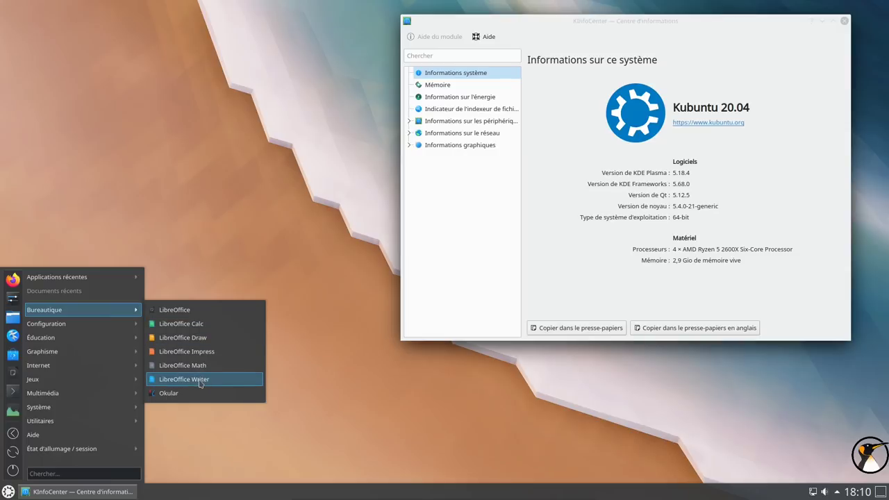
{"action": "left_click", "coordinate": [198, 324]}
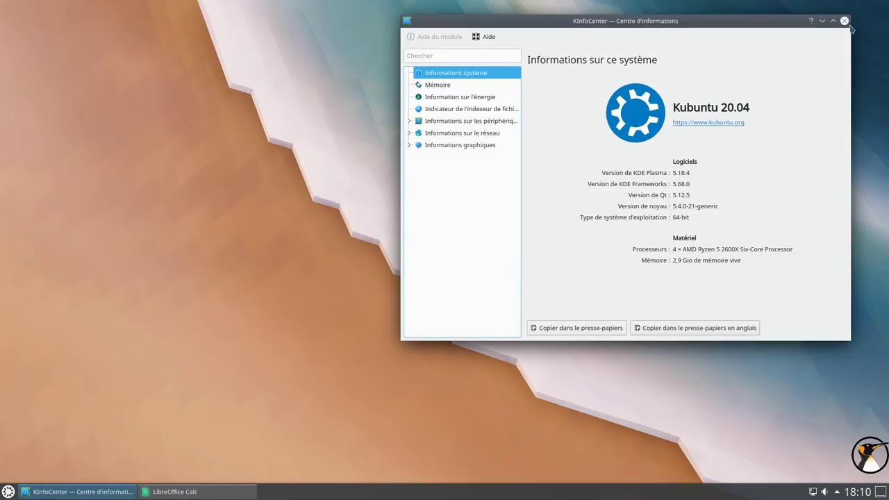
{"action": "left_click", "coordinate": [844, 21]}
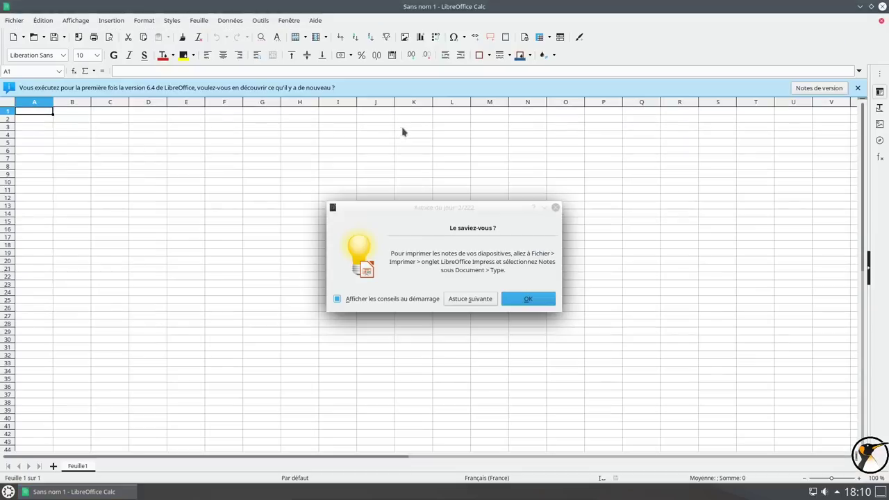
{"action": "left_click", "coordinate": [527, 299]}
- Check LibreOffice Calc's version (6.4.2.2) in Aide > À propos
{"action": "left_click", "coordinate": [316, 20]}
{"action": "left_click", "coordinate": [171, 21]}
{"action": "key", "text": "Escape"}
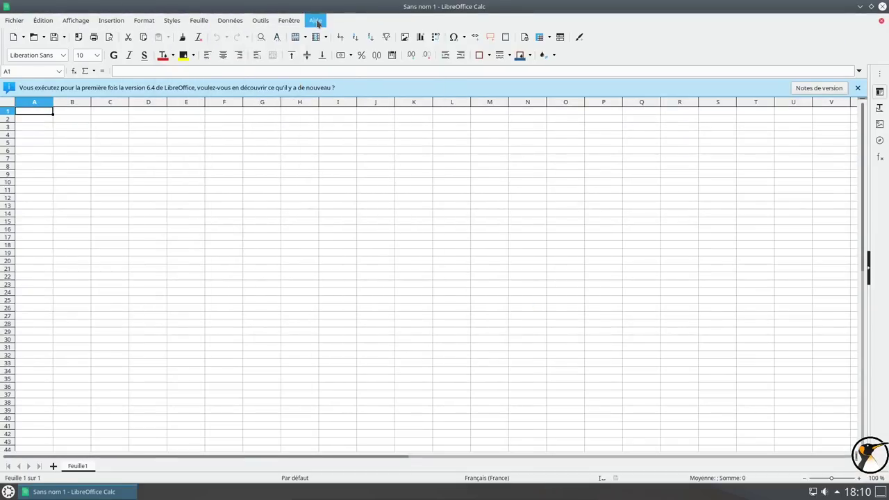
{"action": "left_click", "coordinate": [315, 20]}
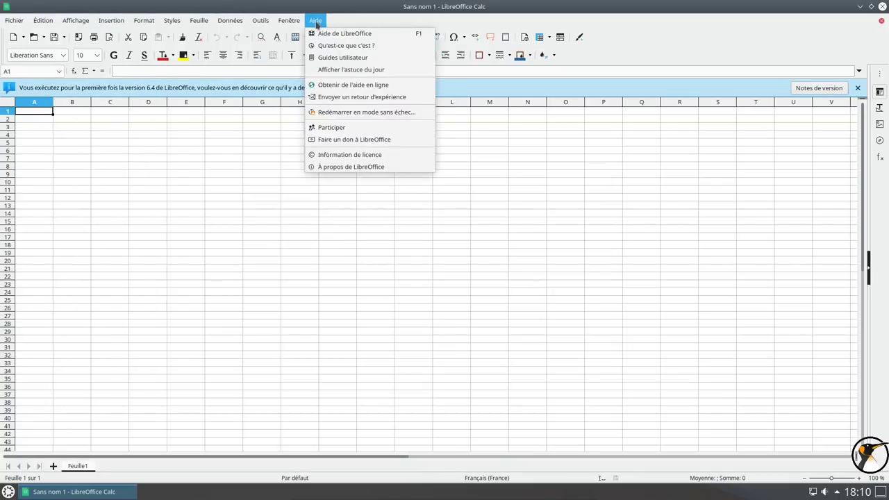
{"action": "left_click", "coordinate": [328, 169]}
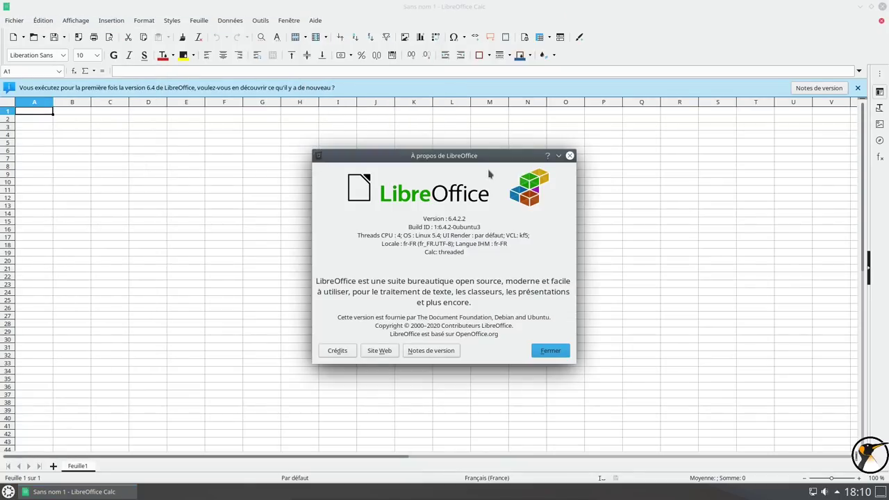
{"action": "left_click", "coordinate": [549, 352]}
- Dismiss the first-run notification bar and close LibreOffice Calc
{"action": "left_click", "coordinate": [857, 88]}
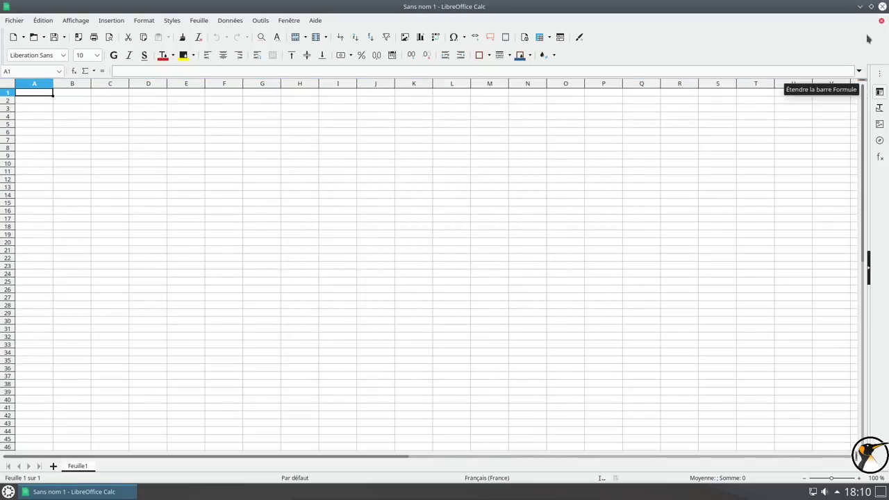
{"action": "left_click", "coordinate": [881, 6]}
{"action": "left_click", "coordinate": [9, 491]}
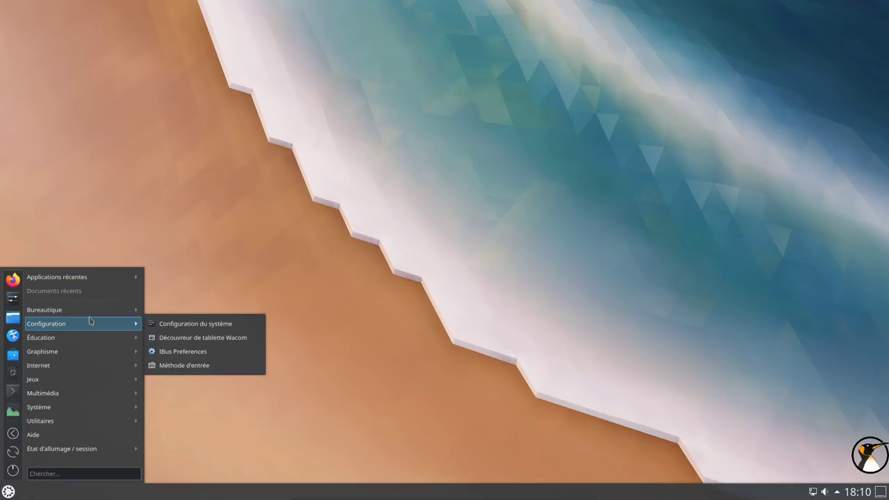
- Launch Firefox and then Thunderbird from the Internet section of the application menu
{"action": "mouse_move", "coordinate": [88, 341]}
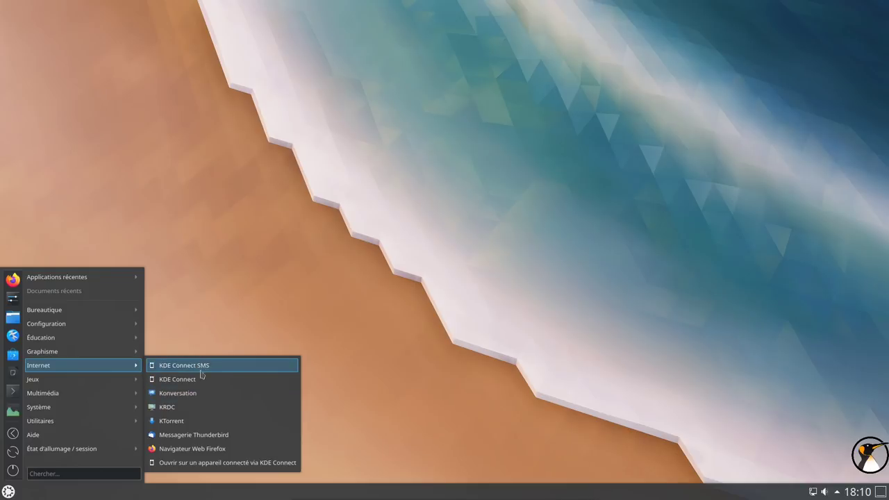
{"action": "left_click", "coordinate": [200, 450]}
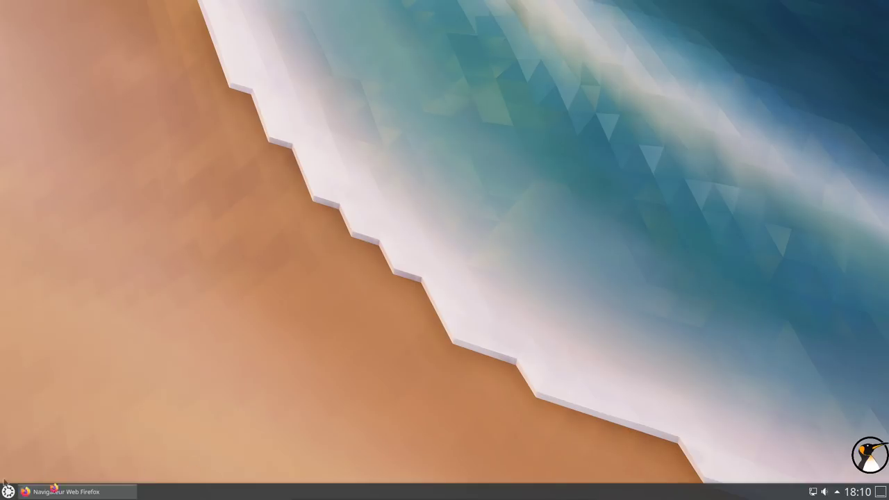
{"action": "left_click", "coordinate": [8, 492]}
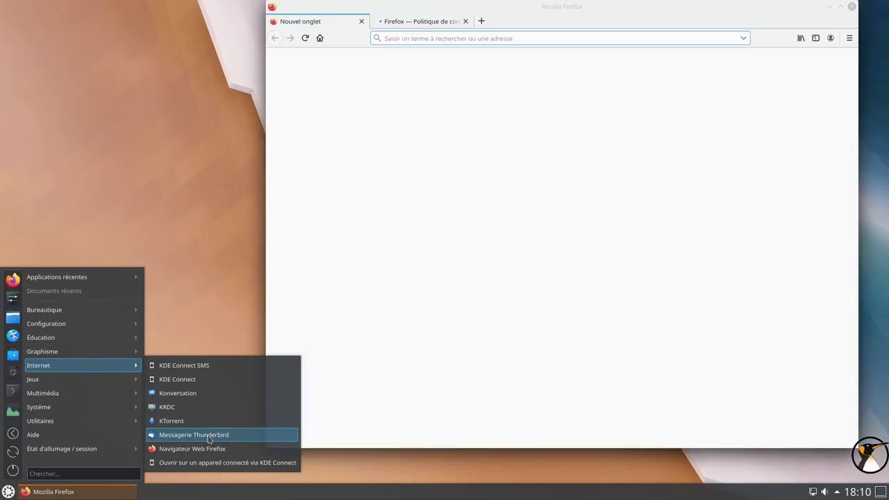
{"action": "left_click", "coordinate": [201, 435]}
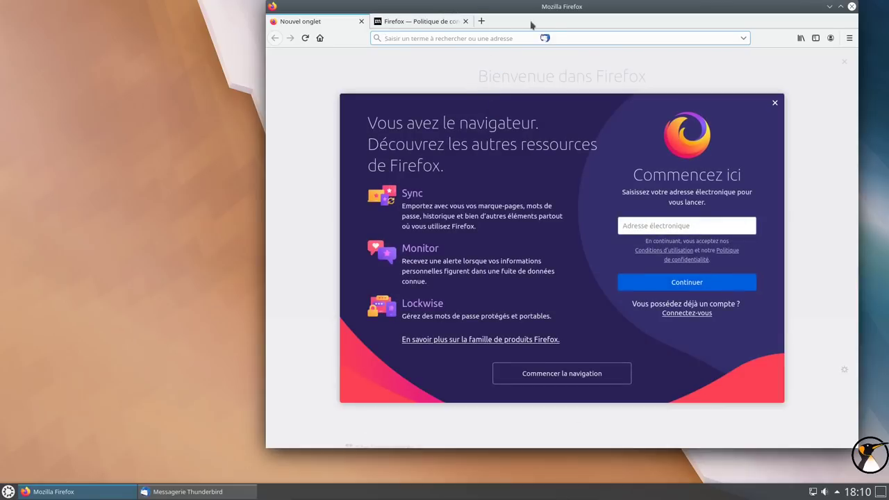
{"action": "left_click_drag", "start_coordinate": [539, 10], "coordinate": [545, 38]}
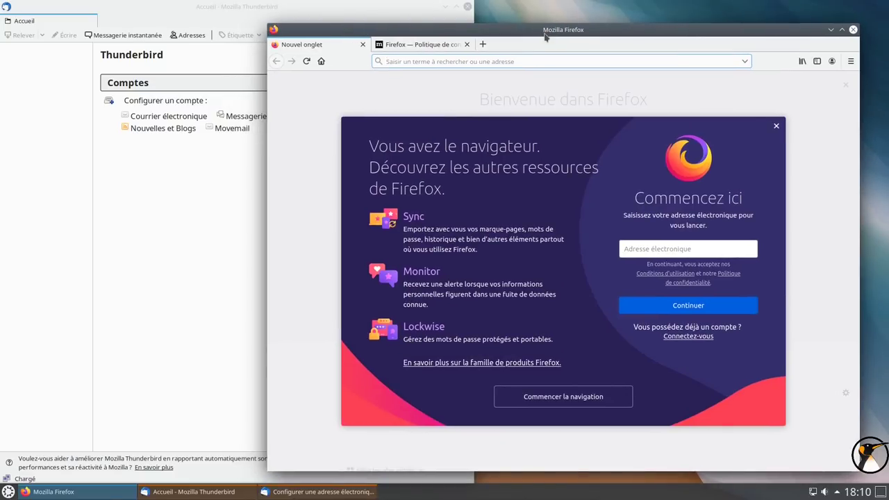
{"action": "left_click", "coordinate": [343, 10]}
{"action": "left_click", "coordinate": [343, 492]}
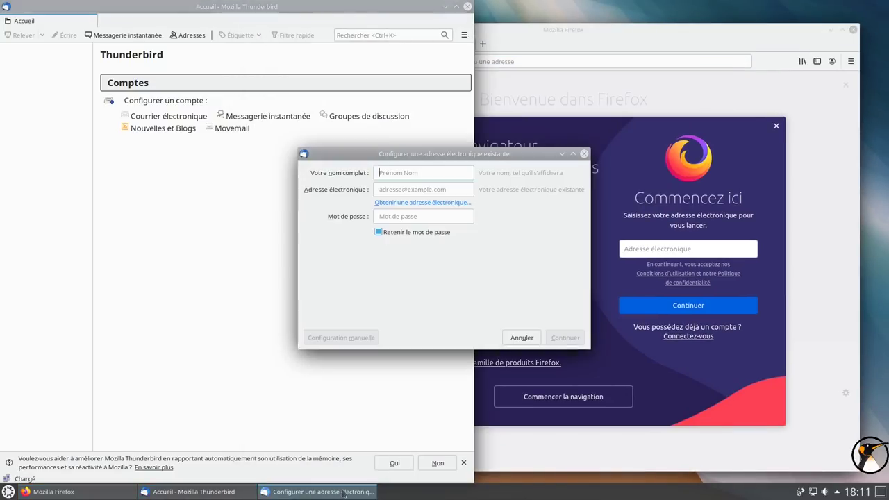
{"action": "left_click", "coordinate": [582, 154]}
{"action": "left_click_drag", "start_coordinate": [430, 4], "coordinate": [433, 53]}
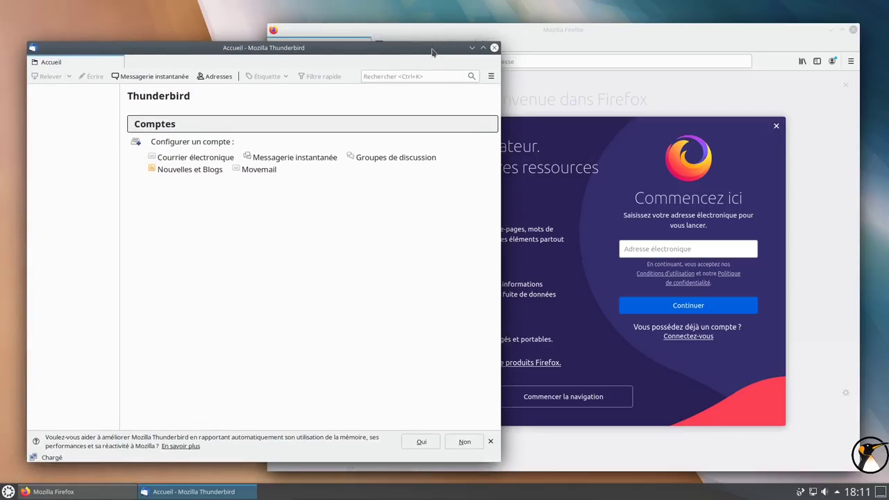
- Check Thunderbird's version (68.6.0) in its About box, then close Thunderbird
{"action": "left_click", "coordinate": [491, 75]}
{"action": "left_click", "coordinate": [439, 315]}
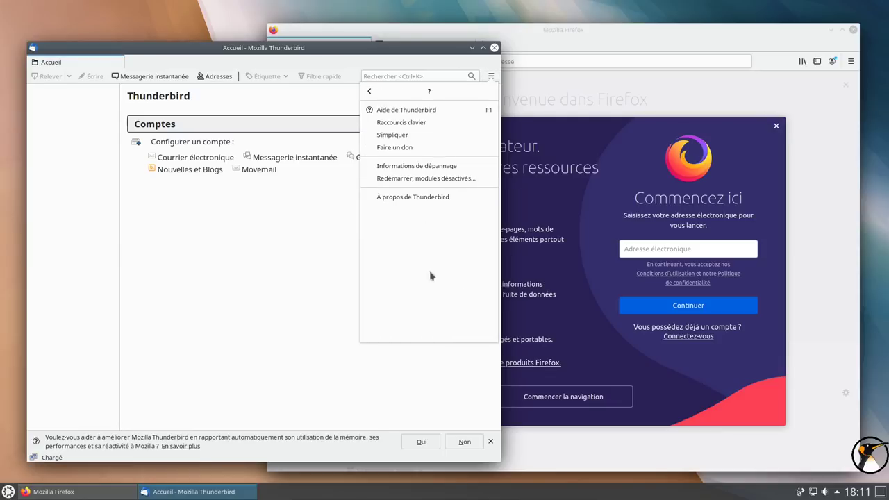
{"action": "left_click", "coordinate": [426, 198]}
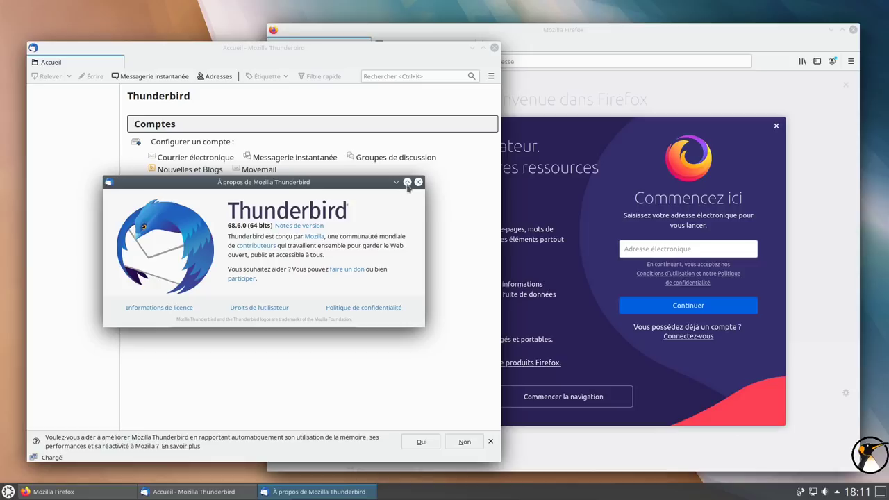
{"action": "left_click", "coordinate": [418, 182]}
{"action": "left_click", "coordinate": [494, 47]}
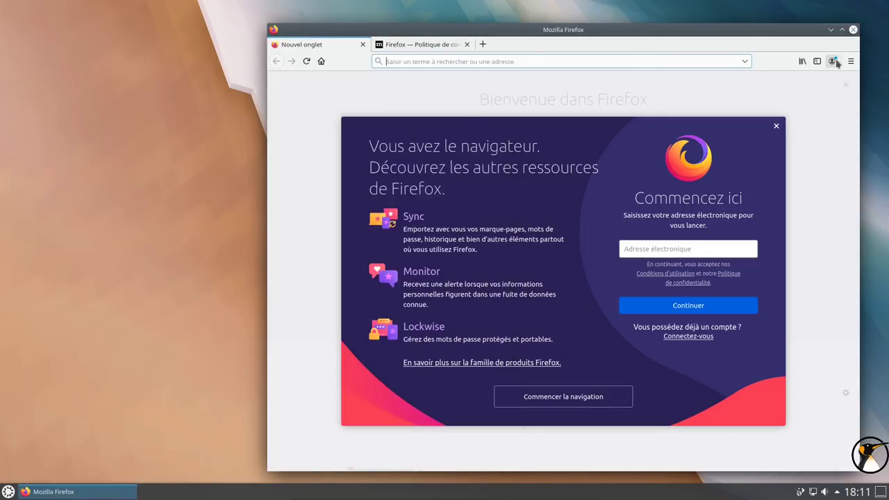
- Check Firefox's version (74.0, 64 bits) via ☰ > Aide > À propos de Firefox
{"action": "left_click", "coordinate": [850, 61]}
{"action": "left_click", "coordinate": [734, 358]}
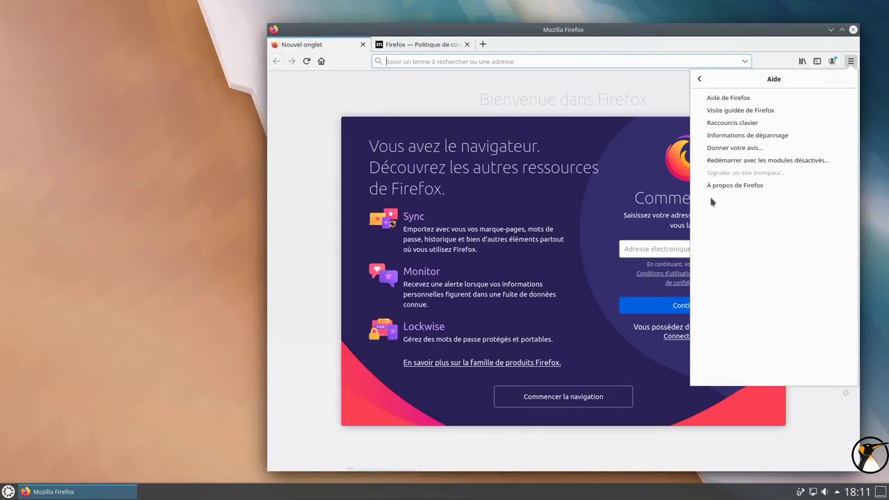
{"action": "left_click", "coordinate": [716, 186]}
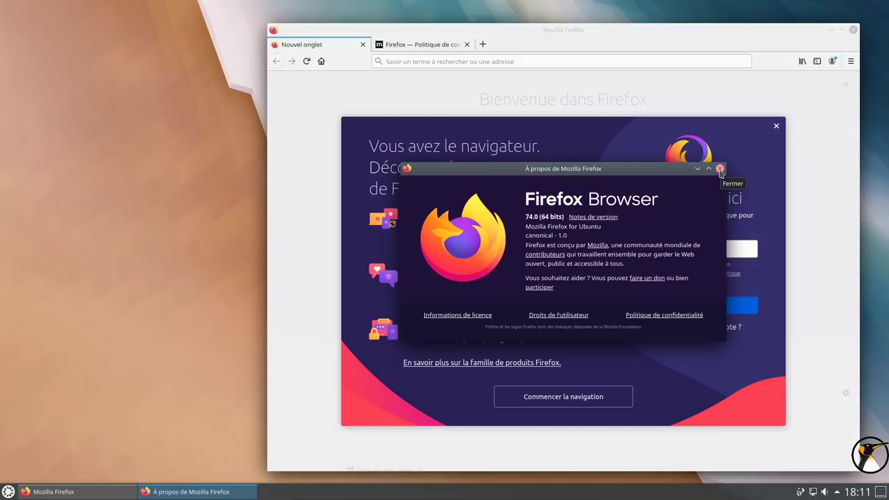
{"action": "left_click", "coordinate": [719, 169]}
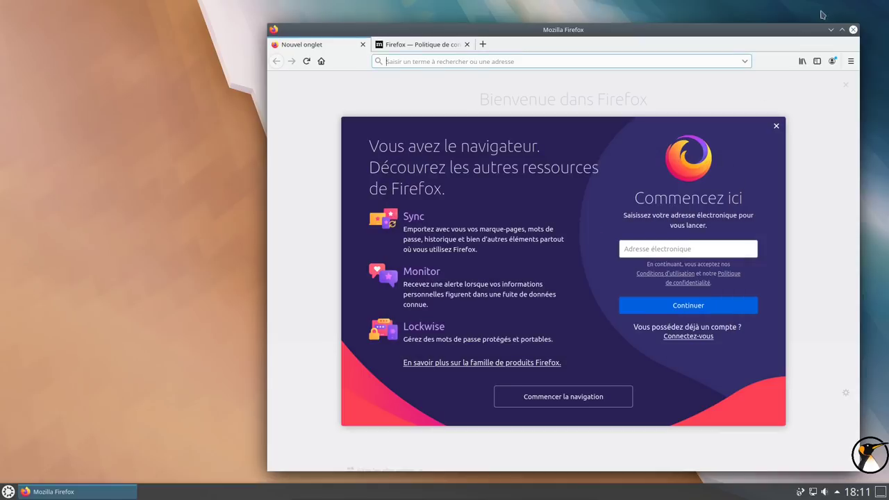
- Quit Firefox, confirming closure of both open tabs
{"action": "left_click", "coordinate": [852, 31]}
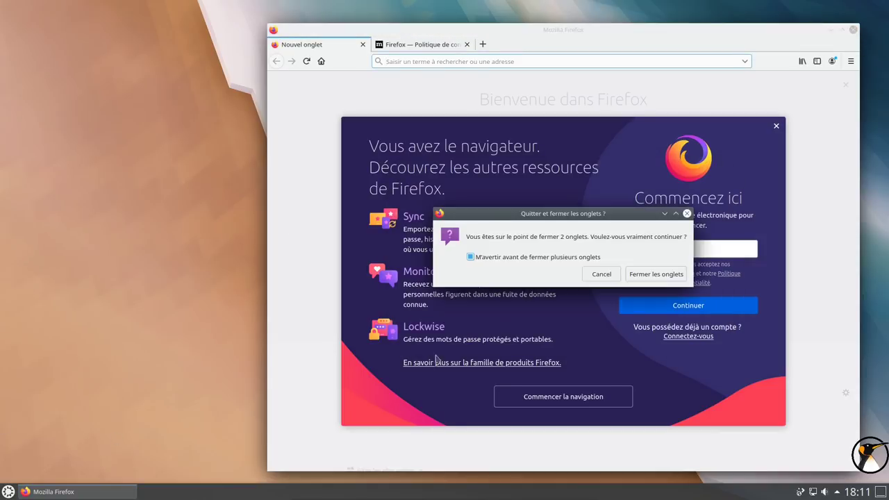
{"action": "left_click", "coordinate": [656, 274]}
{"action": "left_click", "coordinate": [8, 491]}
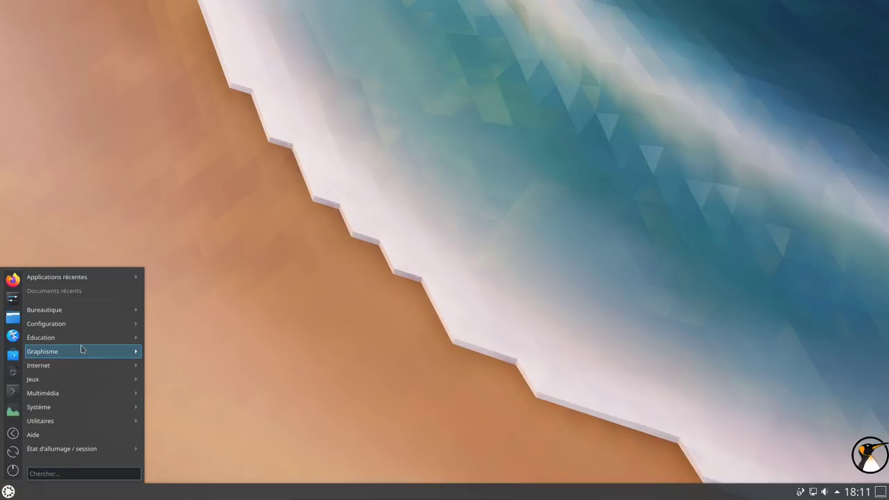
- Launch Elisa, then Lecteur multimédia VLC, from the launcher's Multimédia category
{"action": "mouse_move", "coordinate": [88, 367]}
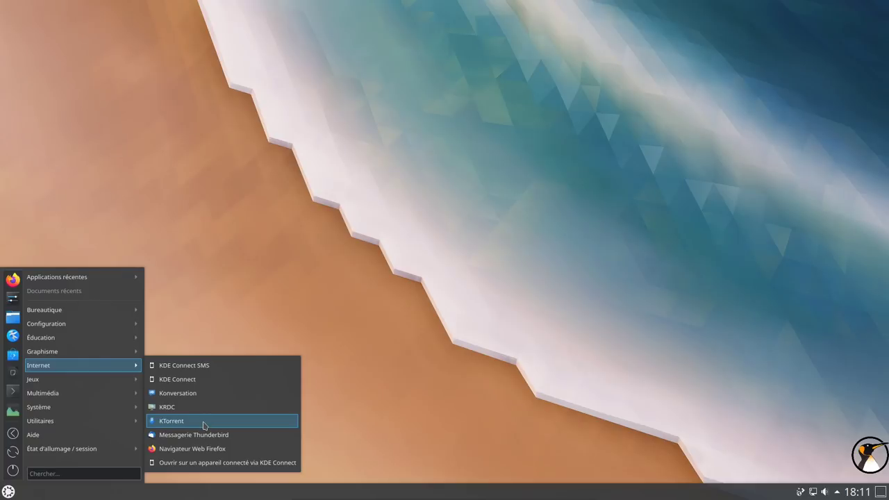
{"action": "mouse_move", "coordinate": [82, 384]}
{"action": "mouse_move", "coordinate": [177, 391]}
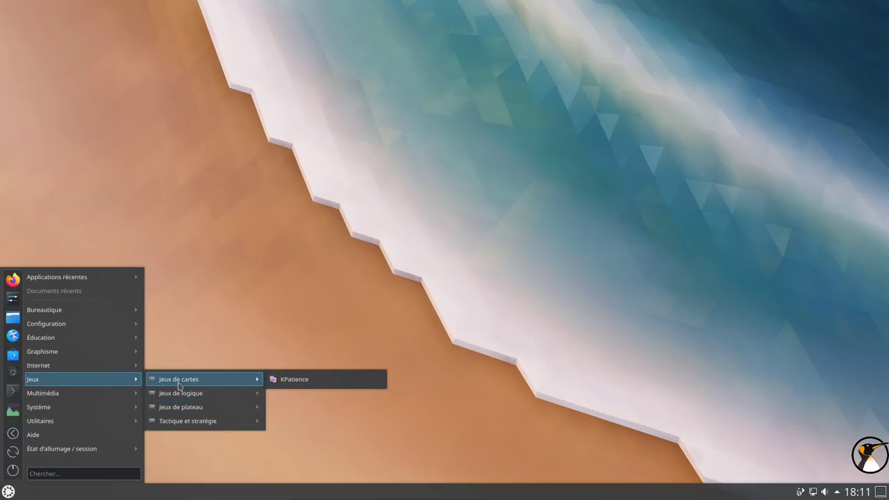
{"action": "mouse_move", "coordinate": [71, 399]}
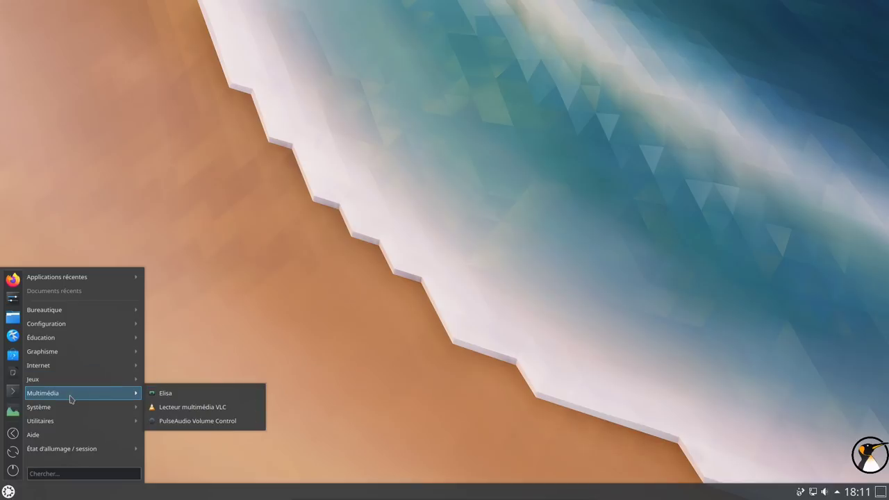
{"action": "left_click", "coordinate": [190, 398]}
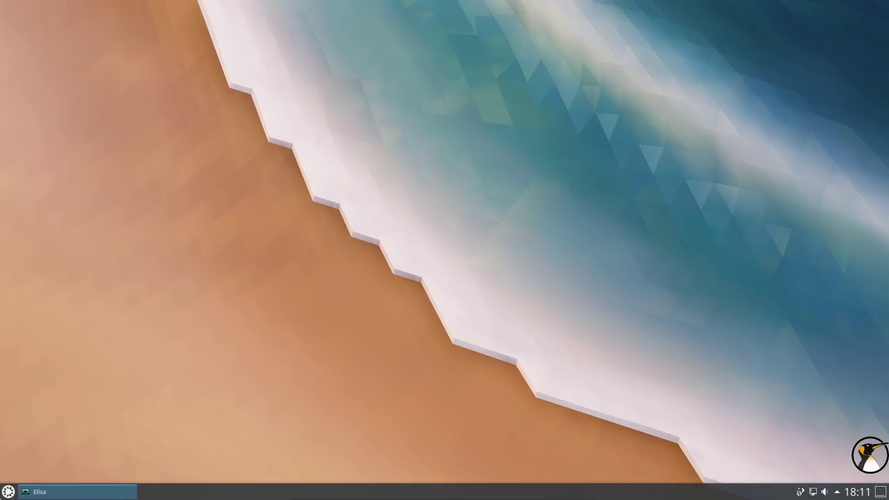
{"action": "key", "text": "super"}
{"action": "mouse_move", "coordinate": [78, 388]}
{"action": "left_click", "coordinate": [192, 393]}
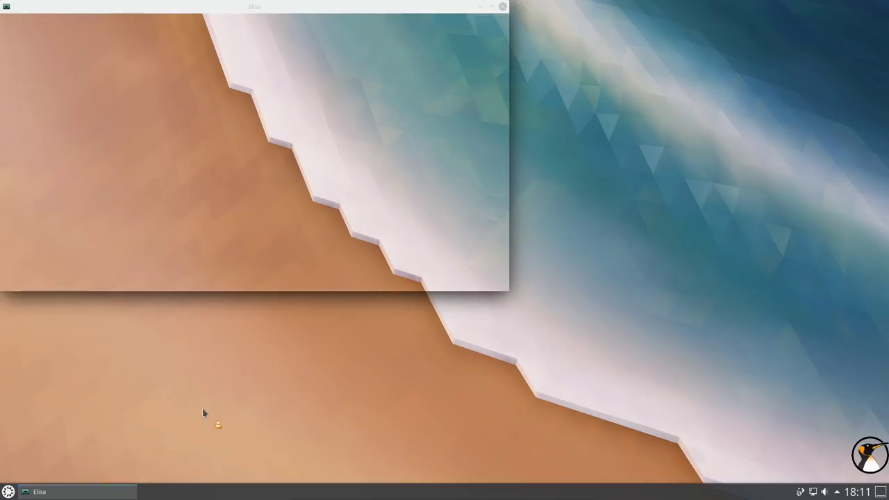
- Dismiss VLC's privacy notice with Reprendre and rearrange the VLC and Elisa windows
{"action": "left_click", "coordinate": [517, 327]}
{"action": "left_click_drag", "start_coordinate": [429, 135], "coordinate": [668, 15]}
{"action": "left_click_drag", "start_coordinate": [456, 4], "coordinate": [473, 31]}
{"action": "left_click_drag", "start_coordinate": [627, 21], "coordinate": [639, 52]}
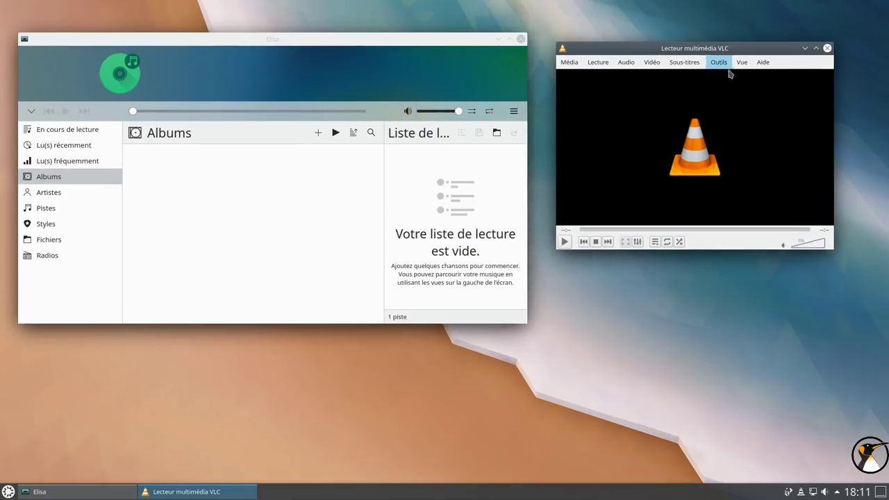
- Check VLC's version (3.0.8 Vetinari) under Aide > À propos, then close it
{"action": "left_click", "coordinate": [762, 61]}
{"action": "left_click", "coordinate": [768, 91]}
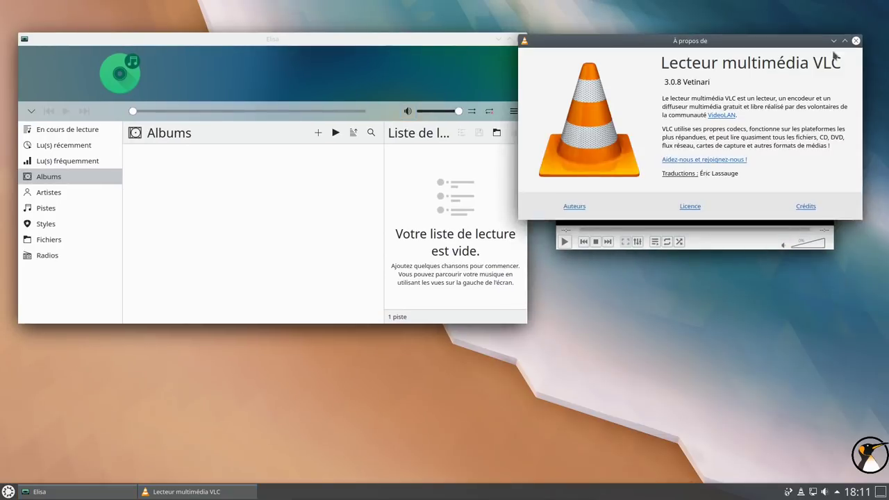
{"action": "left_click", "coordinate": [856, 42]}
- Browse VLC's menus, close VLC, and drag the Elisa window to the centre
{"action": "left_click", "coordinate": [625, 61]}
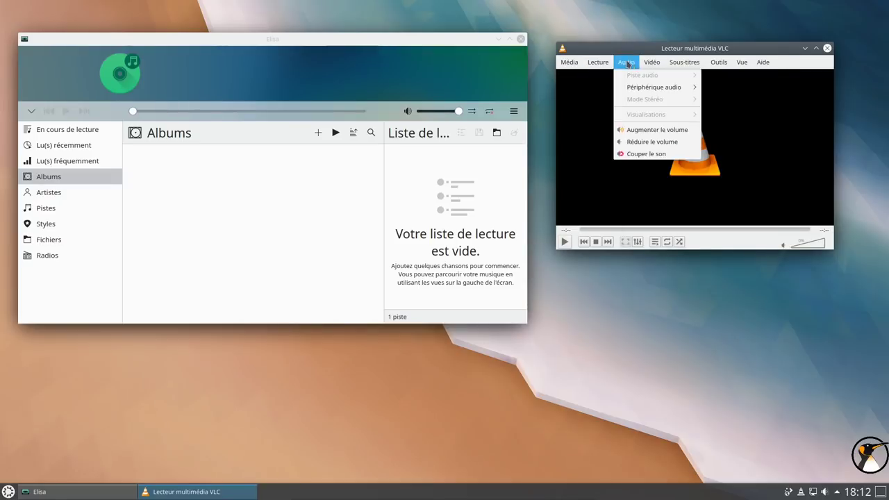
{"action": "mouse_move", "coordinate": [599, 66]}
{"action": "mouse_move", "coordinate": [766, 71]}
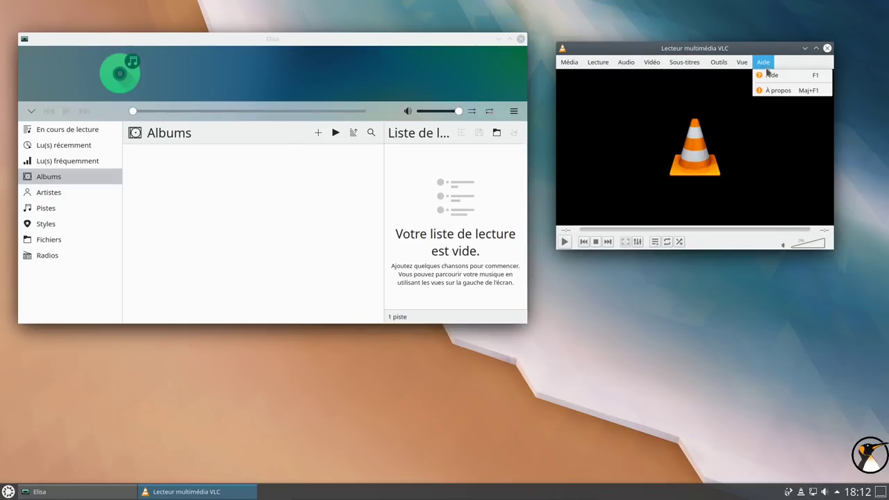
{"action": "left_click", "coordinate": [827, 48]}
{"action": "left_click", "coordinate": [827, 48]}
{"action": "left_click_drag", "start_coordinate": [415, 44], "coordinate": [687, 50]}
{"action": "left_click", "coordinate": [778, 121]}
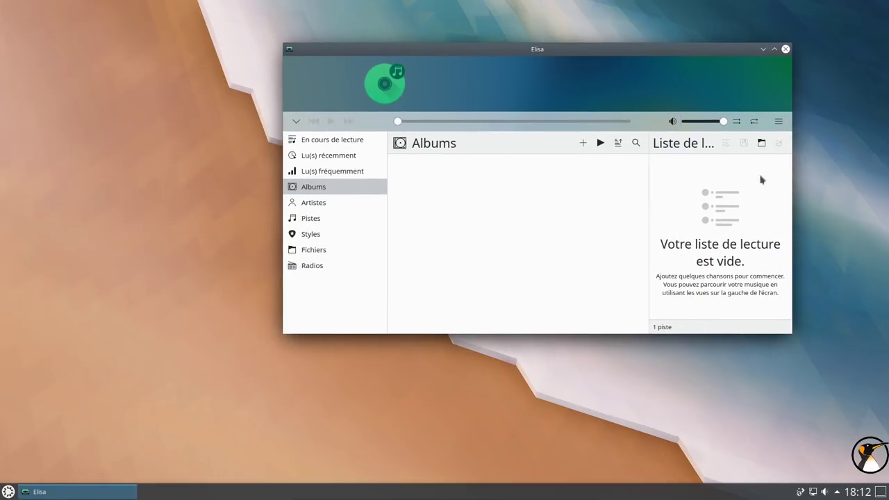
- Open About Elisa (version 19.12.3) and view its Libraries, Authors and Thanks To tabs
{"action": "left_click", "coordinate": [737, 223]}
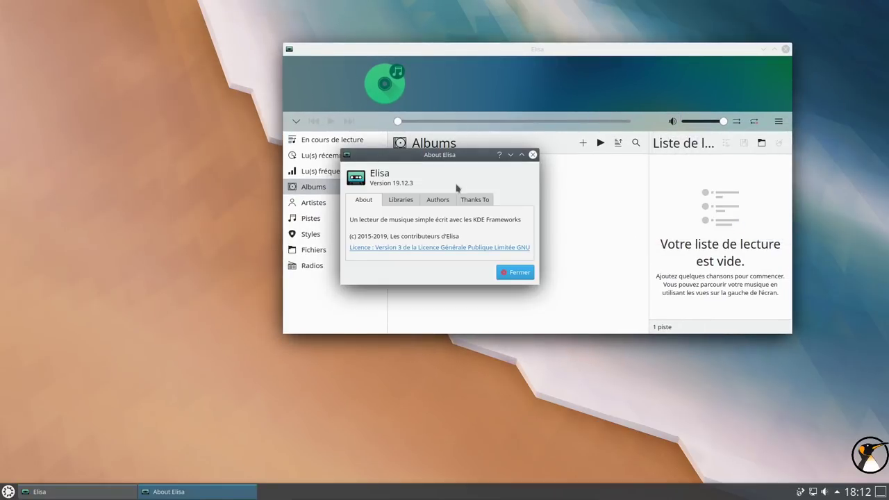
{"action": "left_click_drag", "start_coordinate": [449, 163], "coordinate": [531, 182]}
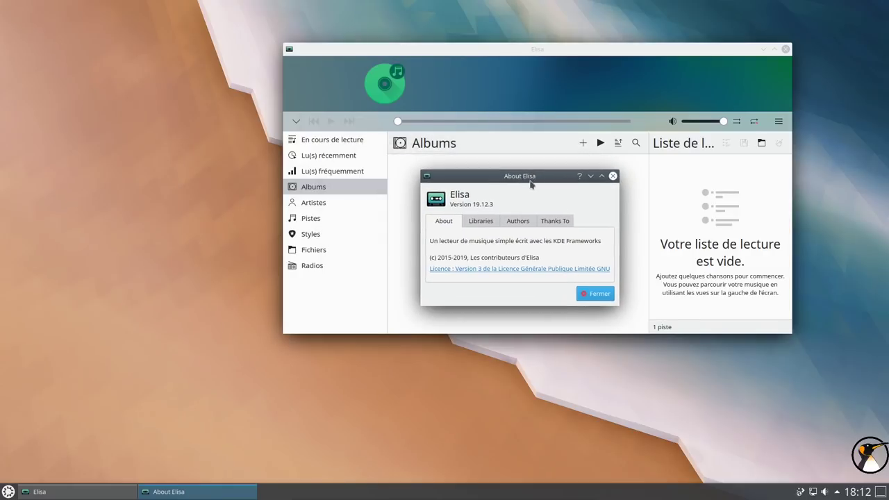
{"action": "left_click", "coordinate": [487, 220]}
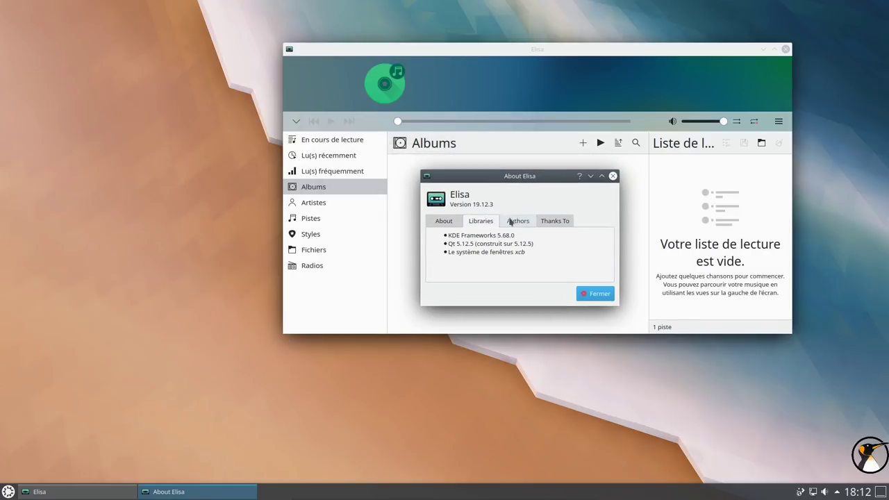
{"action": "left_click", "coordinate": [515, 221]}
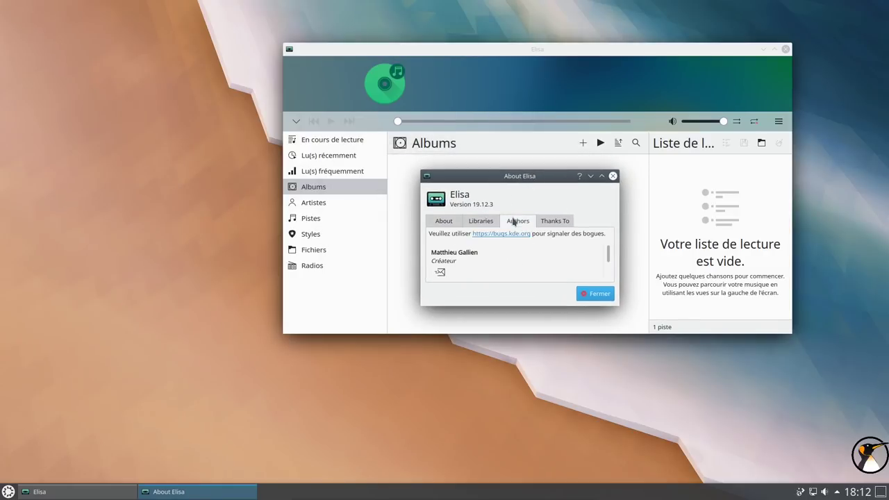
{"action": "left_click", "coordinate": [555, 222]}
- Scroll the Thanks To list, close the About box with Fermer, and close Elisa
{"action": "scroll", "coordinate": [555, 264], "scroll_direction": "down", "scroll_amount": 3}
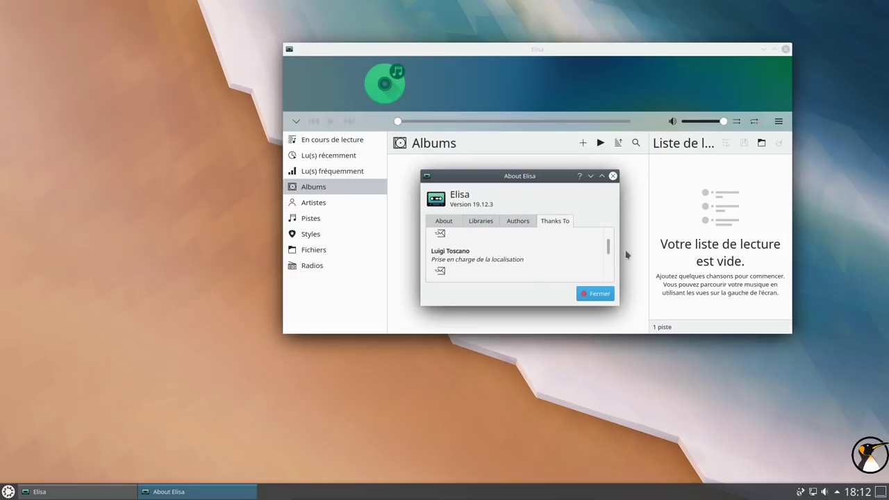
{"action": "left_click_drag", "start_coordinate": [607, 245], "coordinate": [606, 279]}
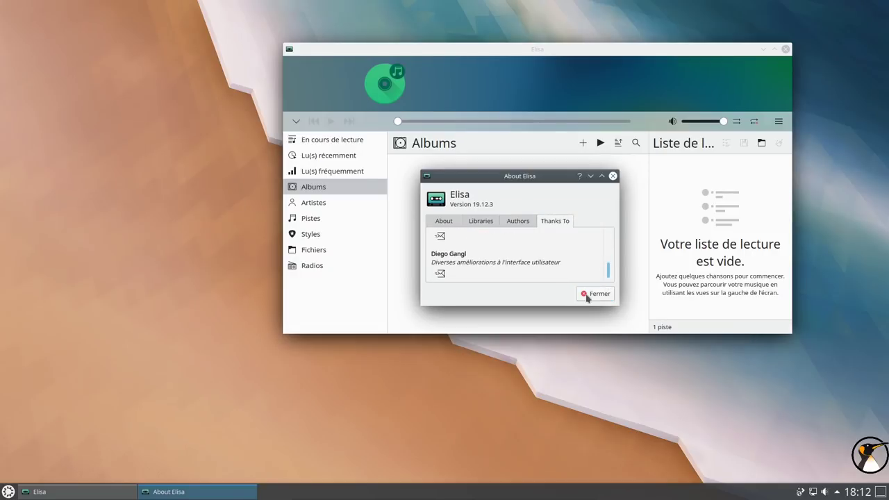
{"action": "left_click", "coordinate": [596, 294]}
{"action": "left_click", "coordinate": [785, 50]}
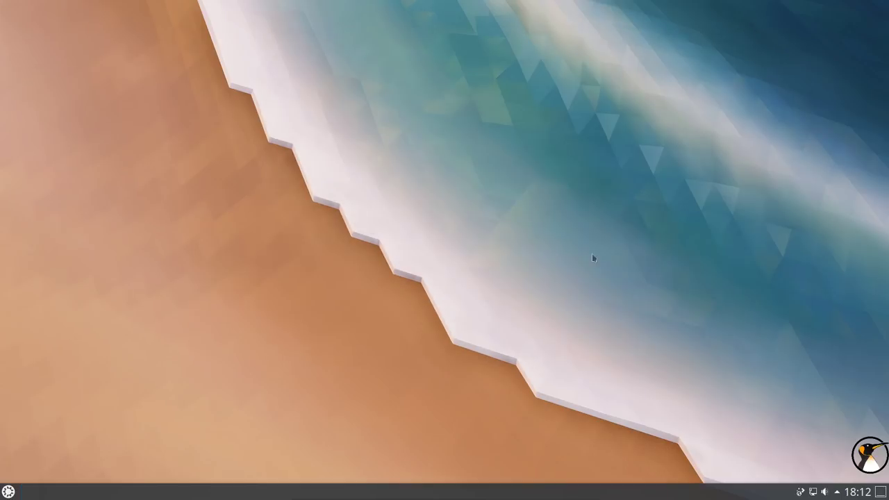
- Launch Gestionnaire de paquets de Muon from the launcher's Système category
{"action": "left_click", "coordinate": [8, 492]}
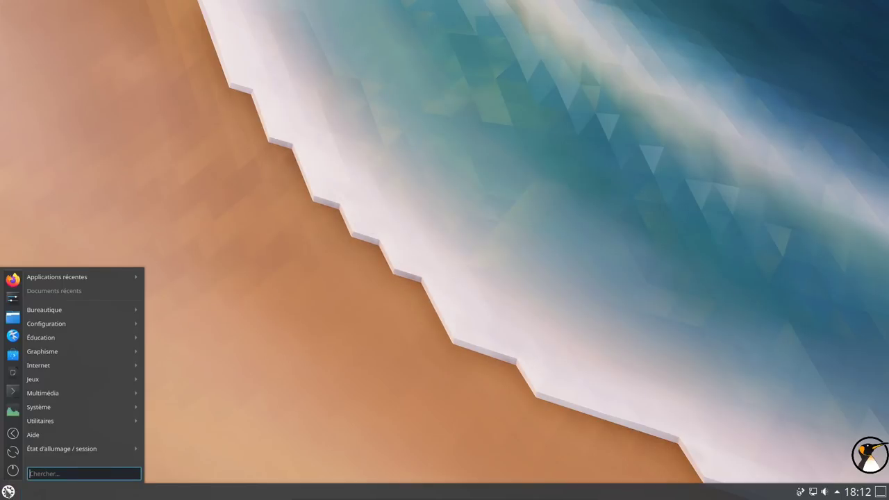
{"action": "mouse_move", "coordinate": [62, 383]}
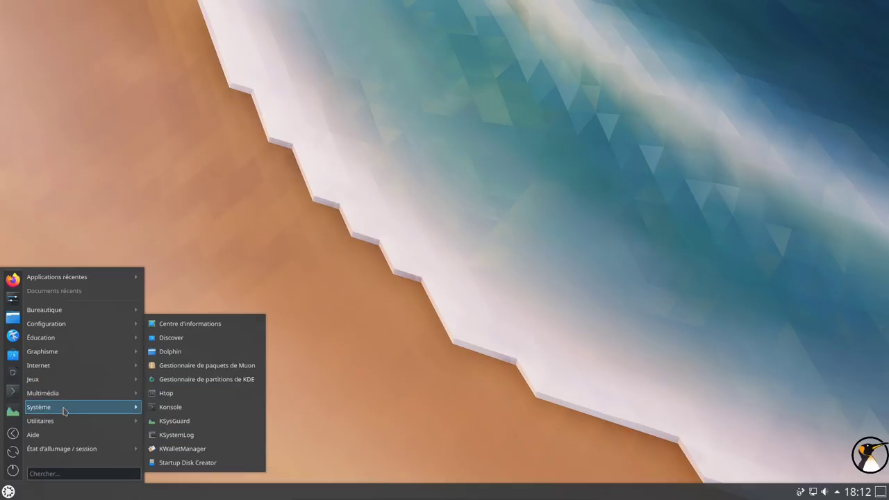
{"action": "mouse_move", "coordinate": [65, 410]}
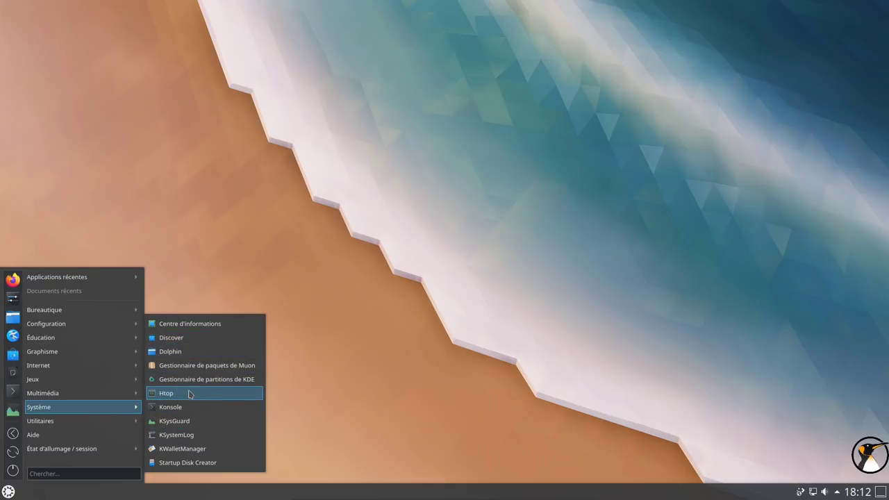
{"action": "left_click", "coordinate": [194, 368]}
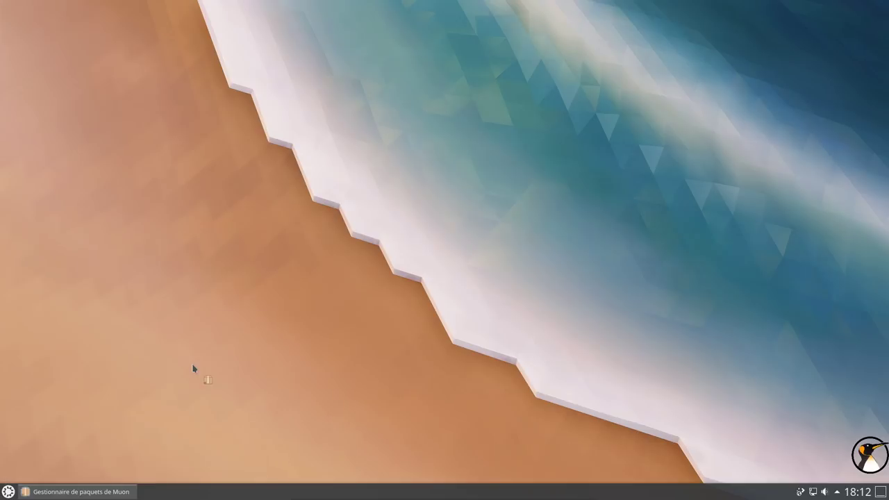
- Move and enlarge the Muon window, then filter the packages for 'nmon'
{"action": "left_click_drag", "start_coordinate": [195, 12], "coordinate": [313, 69]}
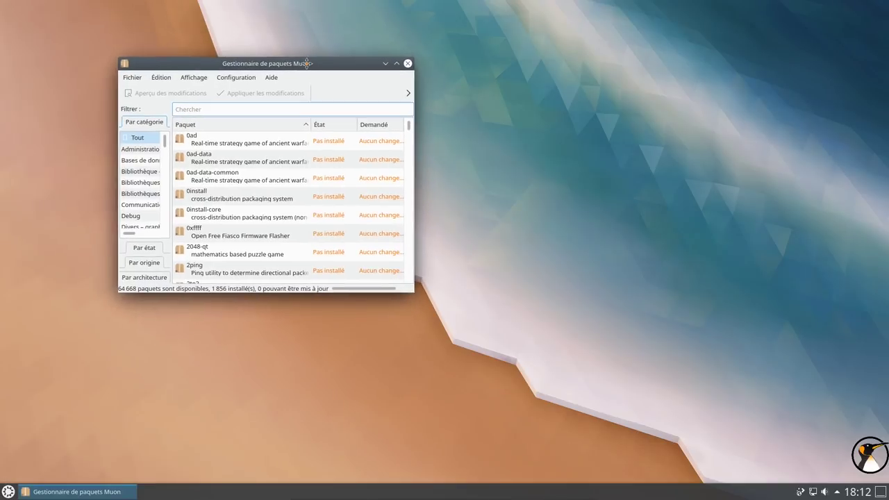
{"action": "left_click_drag", "start_coordinate": [412, 292], "coordinate": [513, 359]}
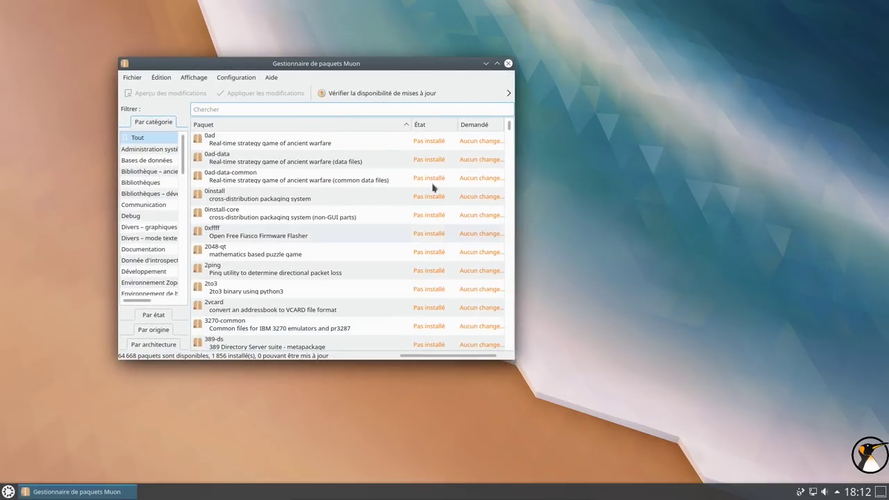
{"action": "left_click_drag", "start_coordinate": [311, 63], "coordinate": [602, 39]}
{"action": "left_click", "coordinate": [537, 77]}
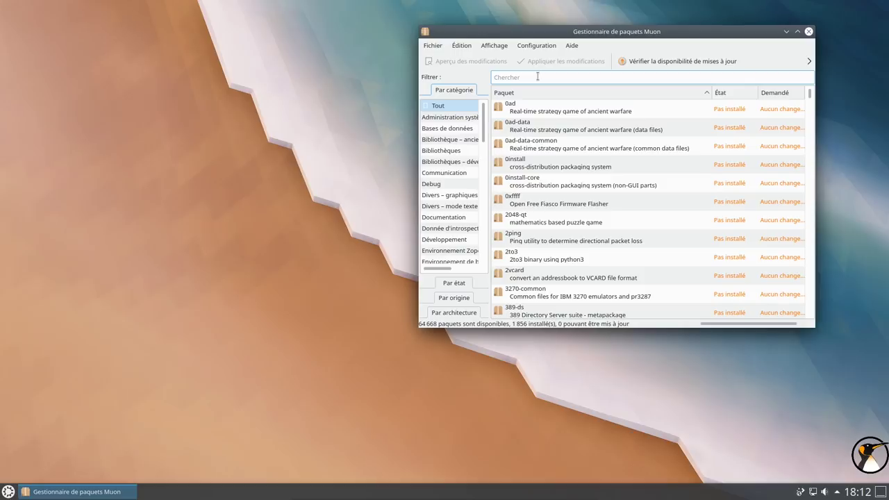
{"action": "type", "text": "nmon"}
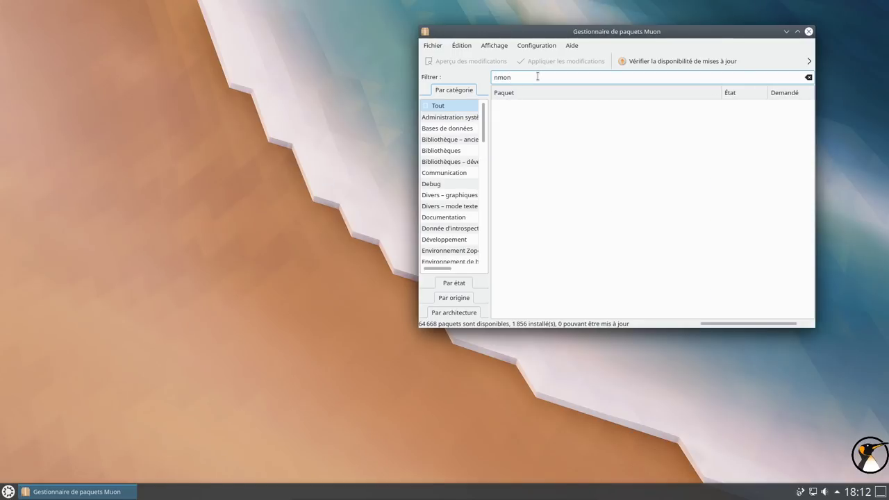
- Change the filter to 'htop', clear it, scroll the package list, and close Muon
{"action": "double_click", "coordinate": [538, 77]}
{"action": "type", "text": "htop"}
{"action": "double_click", "coordinate": [520, 77]}
{"action": "key", "text": "BackSpace"}
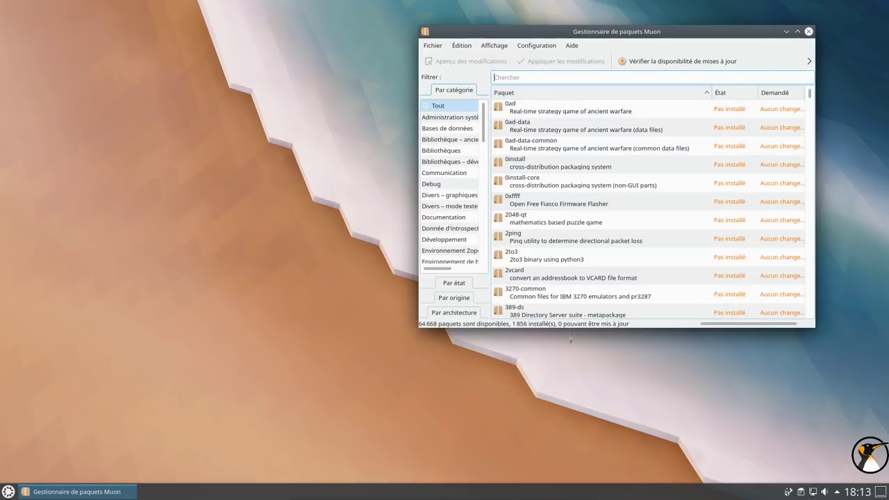
{"action": "left_click_drag", "start_coordinate": [809, 93], "coordinate": [802, 235]}
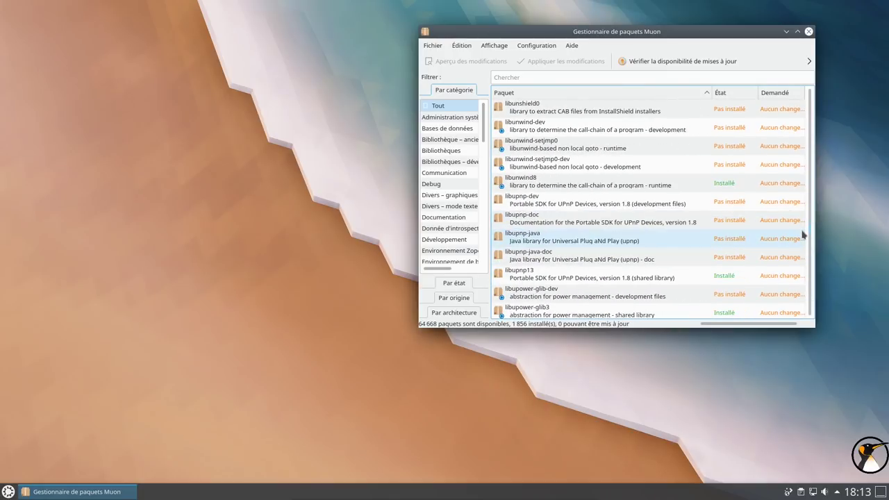
{"action": "left_click", "coordinate": [809, 31]}
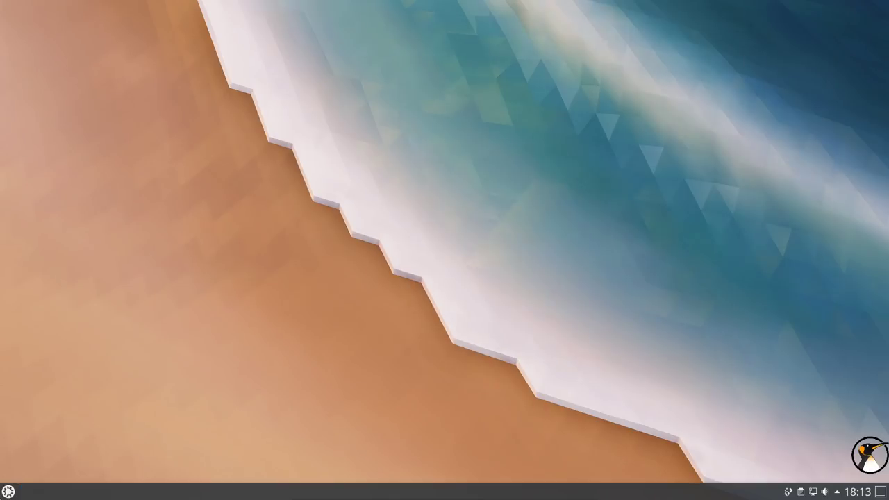
- Open Konsole, enlarge its font with Ctrl++, and run 'snap'
{"action": "left_click", "coordinate": [8, 490]}
{"action": "left_click", "coordinate": [12, 391]}
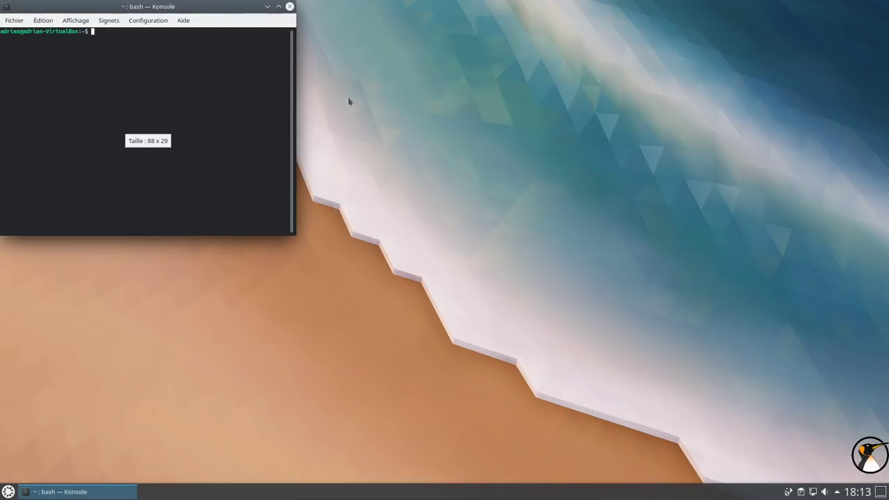
{"action": "left_click_drag", "start_coordinate": [199, 12], "coordinate": [354, 47]}
{"action": "key", "text": "ctrl+plus"}
{"action": "key", "text": "ctrl+plus"}
{"action": "key", "text": "ctrl+plus"}
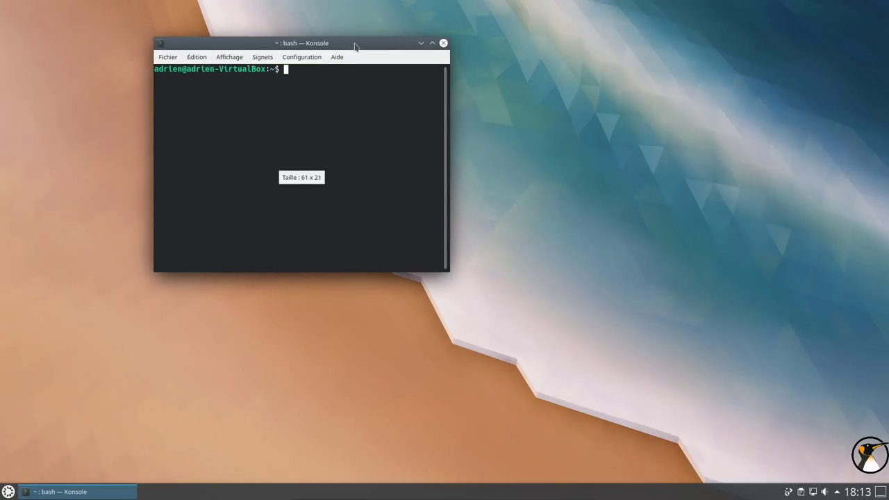
{"action": "type", "text": "snap"}
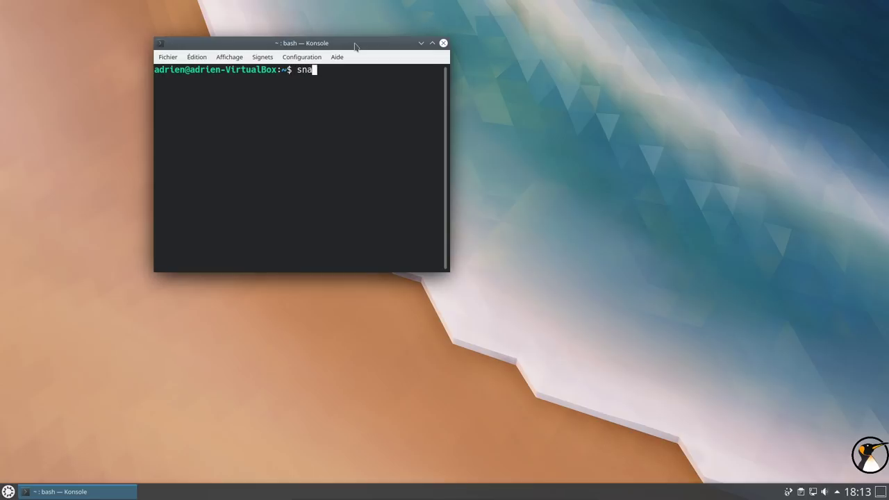
{"action": "key", "text": "Return"}
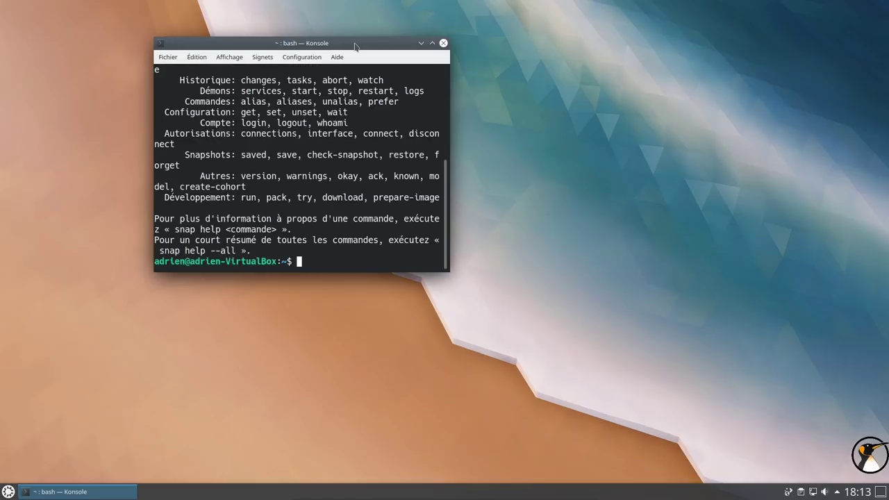
- Maximize Konsole, run 'snap list' showing no snaps installed, then start htop
{"action": "left_click", "coordinate": [432, 43]}
{"action": "type", "text": "snap list"}
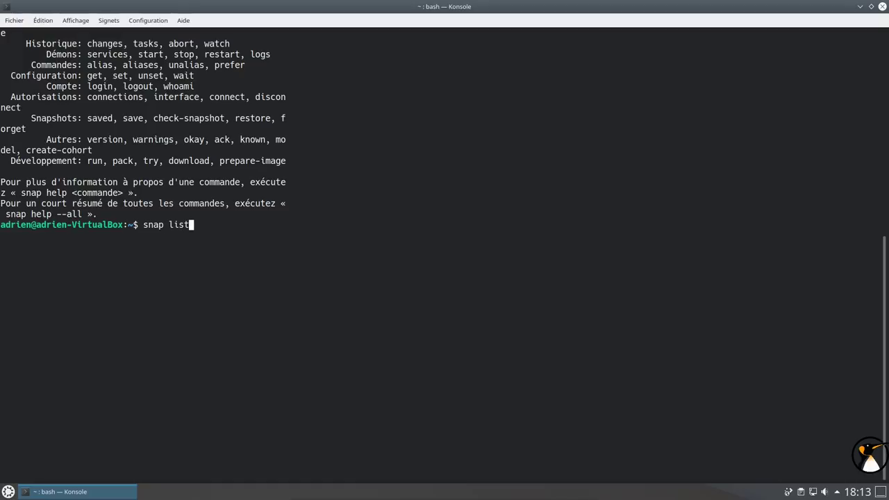
{"action": "key", "text": "Return"}
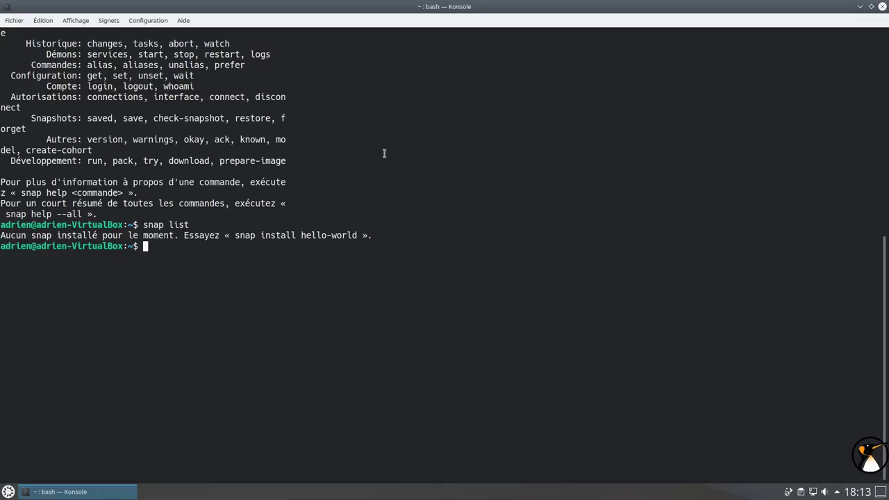
{"action": "type", "text": "htop"}
{"action": "key", "text": "Return"}
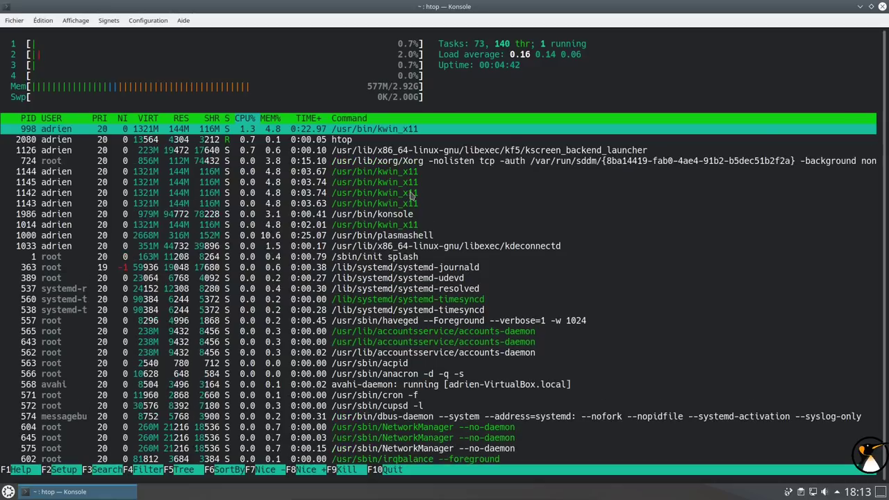
{"action": "left_click", "coordinate": [8, 492]}
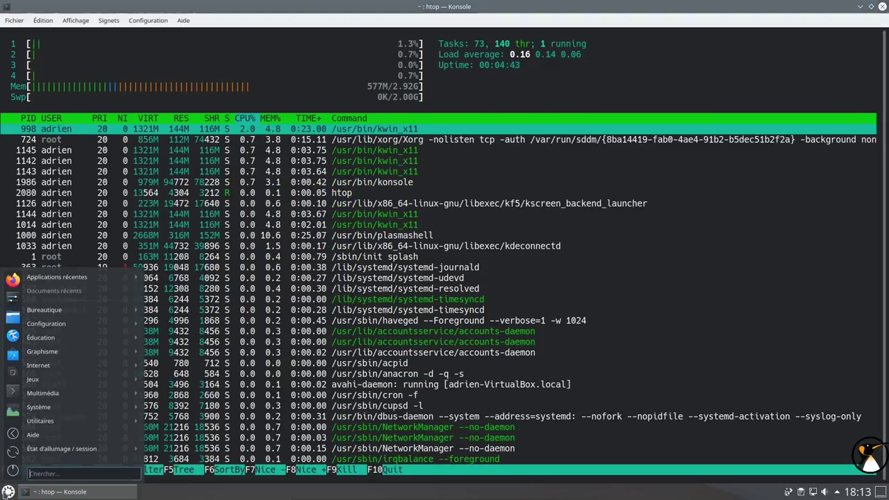
{"action": "left_click", "coordinate": [14, 409]}
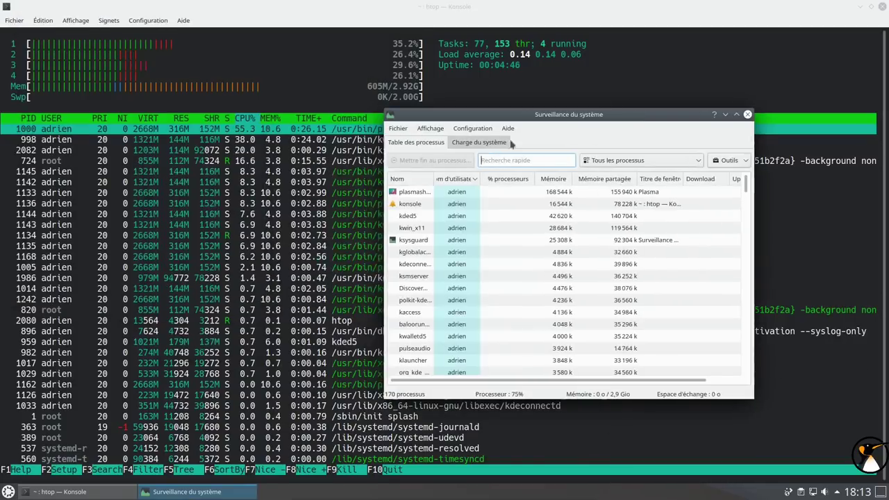
{"action": "left_click", "coordinate": [486, 141]}
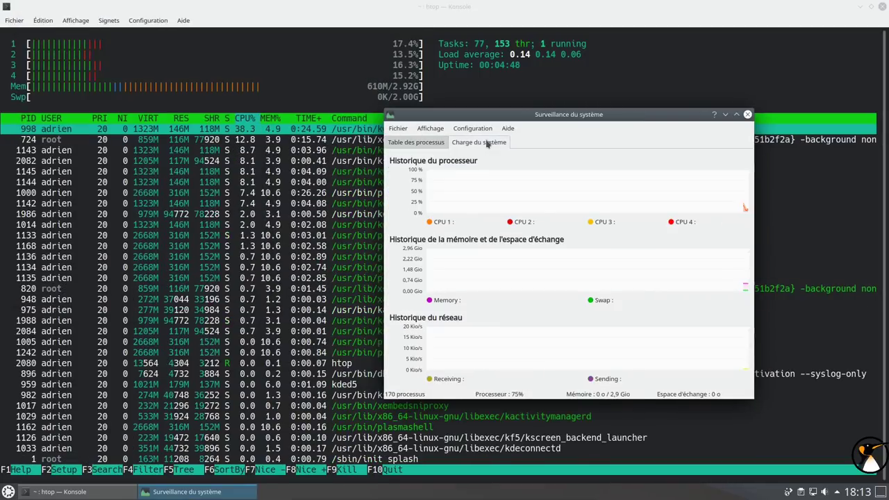
{"action": "left_click_drag", "start_coordinate": [536, 120], "coordinate": [551, 147]}
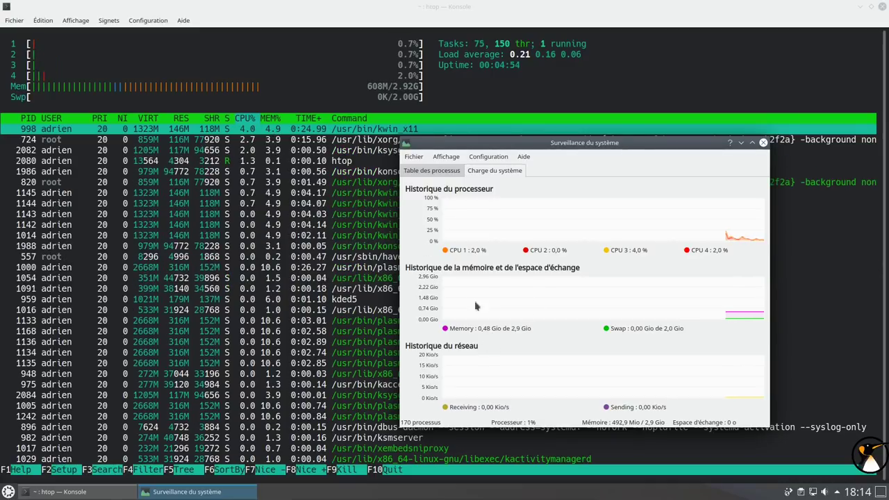
{"action": "left_click_drag", "start_coordinate": [598, 151], "coordinate": [603, 159]}
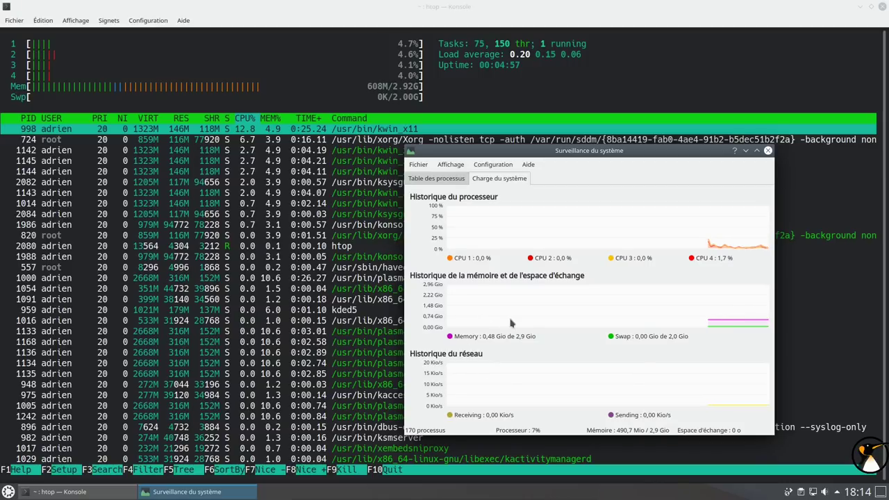
{"action": "left_click", "coordinate": [767, 151]}
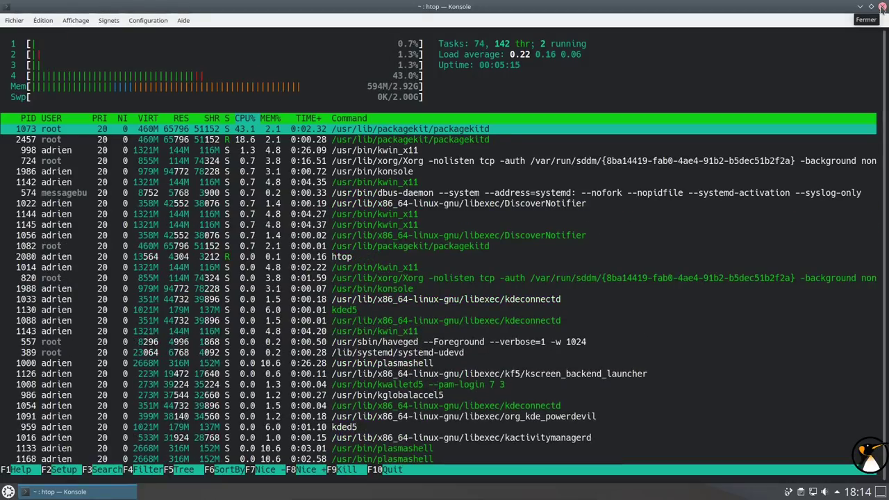
- Sort htop by MEM%, page down the process list, and close Konsole via Fermer la fenêtre
{"action": "left_click", "coordinate": [275, 122]}
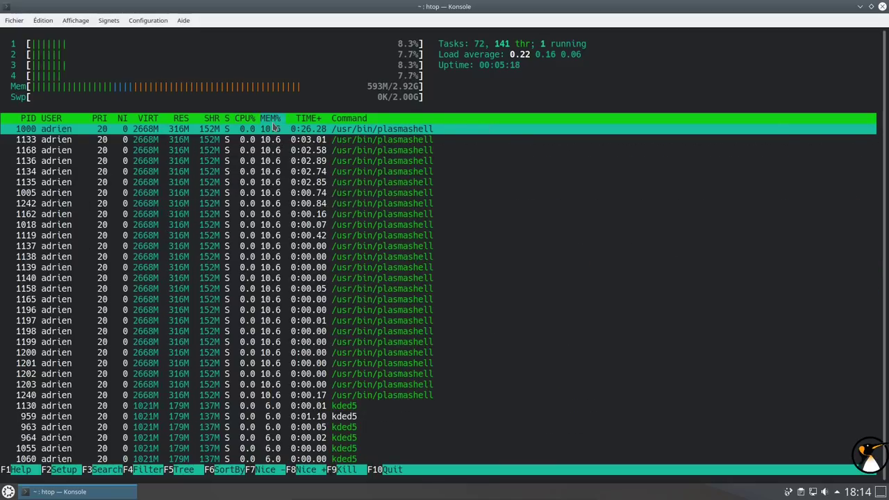
{"action": "scroll", "coordinate": [278, 187], "scroll_direction": "down", "scroll_amount": 4}
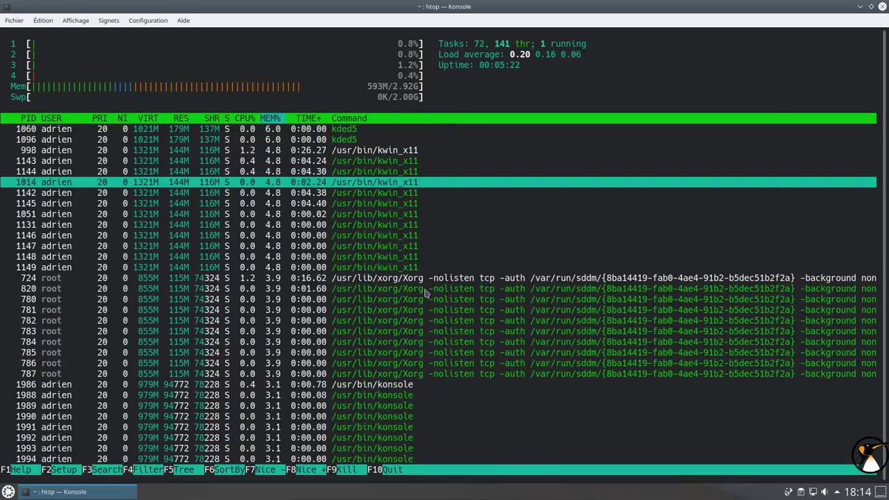
{"action": "key", "text": "Page_Down"}
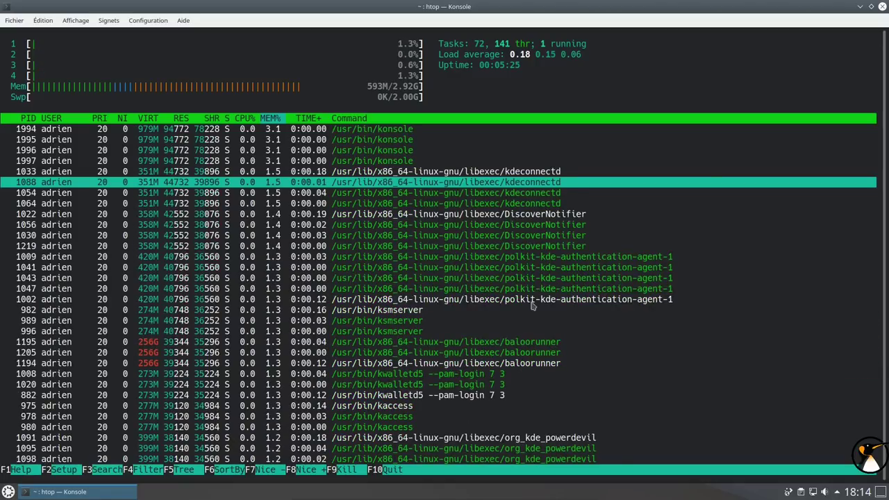
{"action": "left_click", "coordinate": [872, 7]}
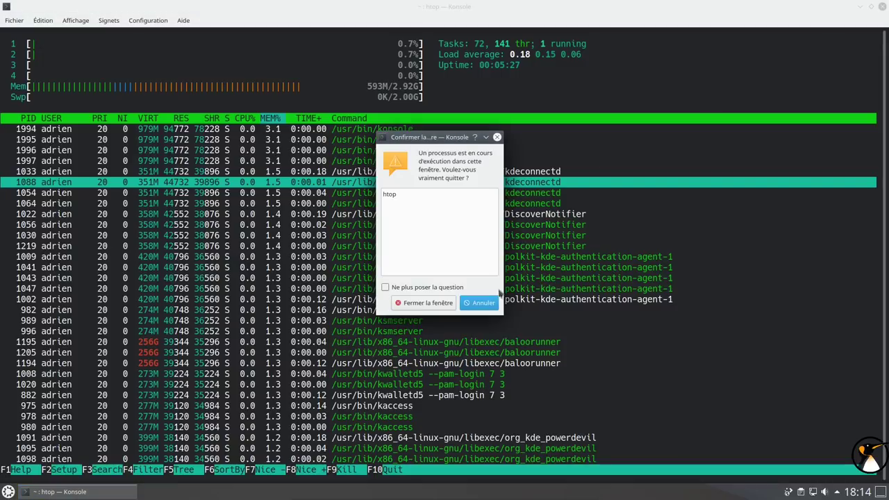
{"action": "left_click", "coordinate": [424, 303]}
{"action": "left_click", "coordinate": [8, 491]}
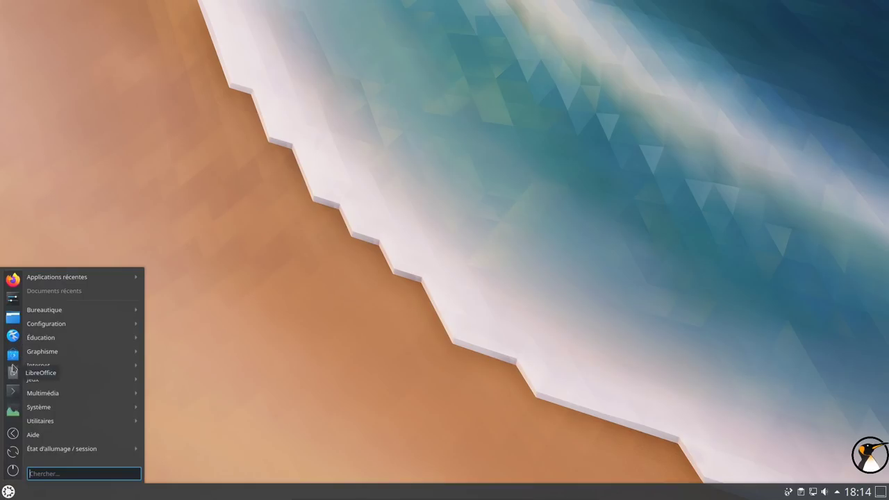
- Launch Discover, then centre and enlarge its window
{"action": "left_click", "coordinate": [13, 355]}
{"action": "left_click_drag", "start_coordinate": [300, 14], "coordinate": [504, 42]}
{"action": "left_click_drag", "start_coordinate": [575, 292], "coordinate": [704, 383]}
{"action": "left_click_drag", "start_coordinate": [481, 43], "coordinate": [496, 51]}
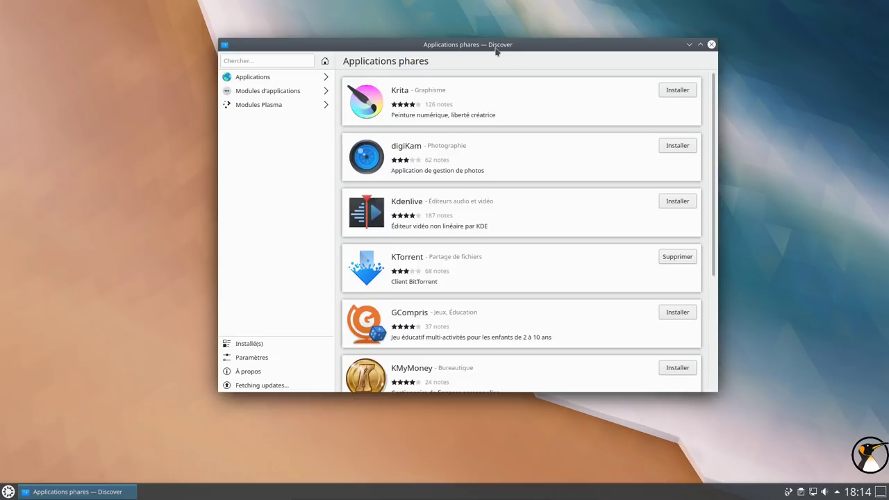
- Search 'cle' and install Clementine Music Player, authenticating with the account password
{"action": "left_click", "coordinate": [278, 64]}
{"action": "type", "text": "clementine"}
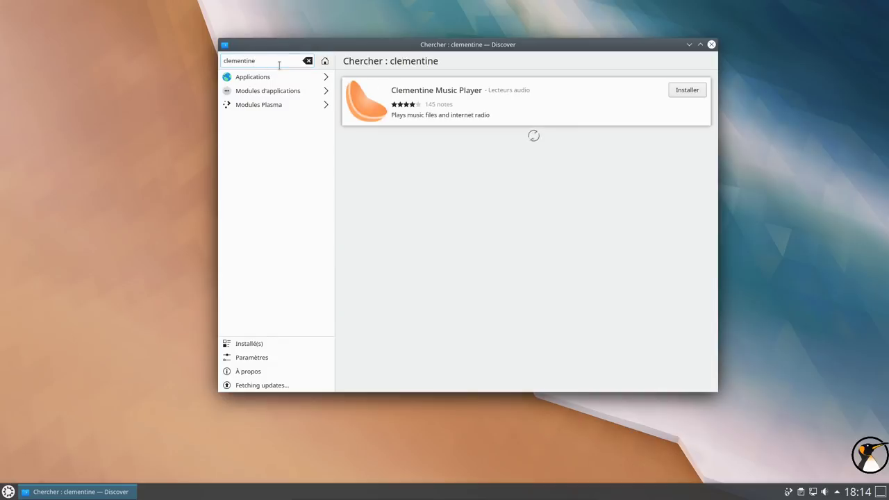
{"action": "left_click", "coordinate": [699, 43]}
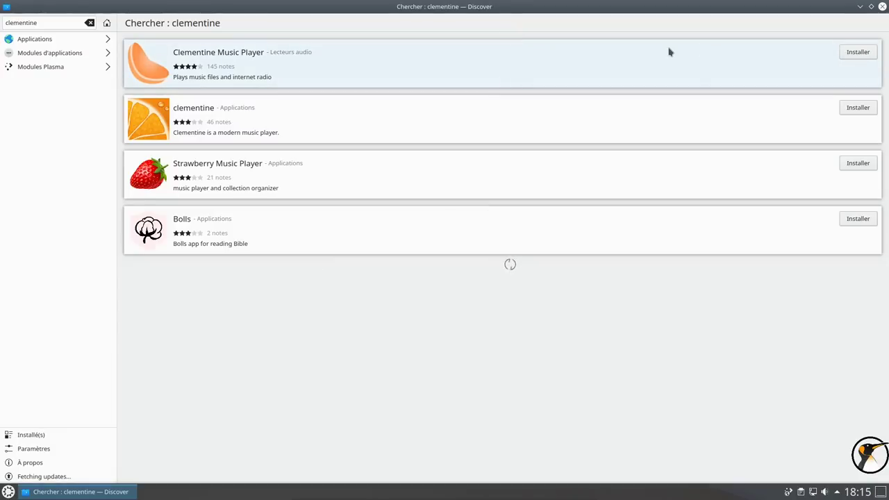
{"action": "left_click", "coordinate": [349, 72]}
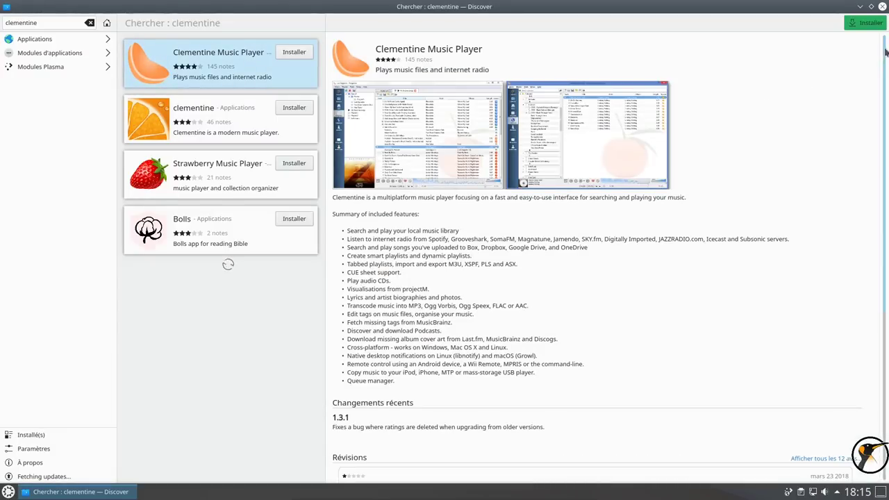
{"action": "left_click_drag", "start_coordinate": [885, 52], "coordinate": [870, 222]}
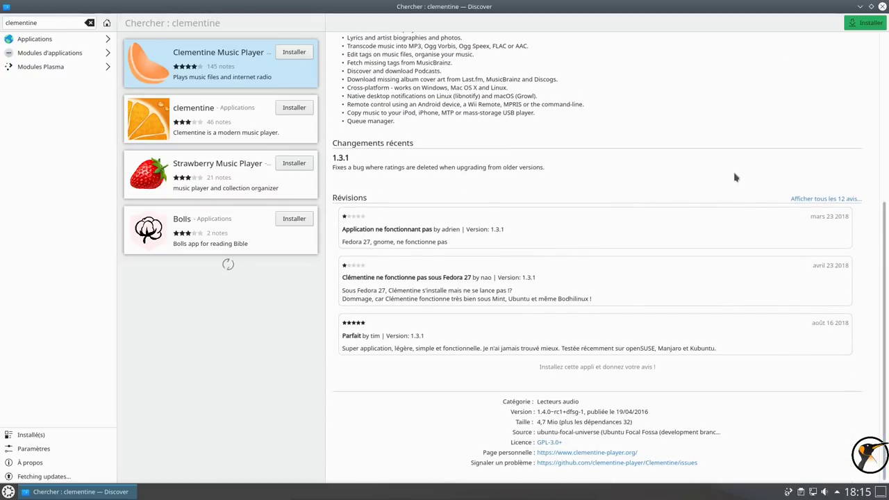
{"action": "left_click", "coordinate": [865, 22]}
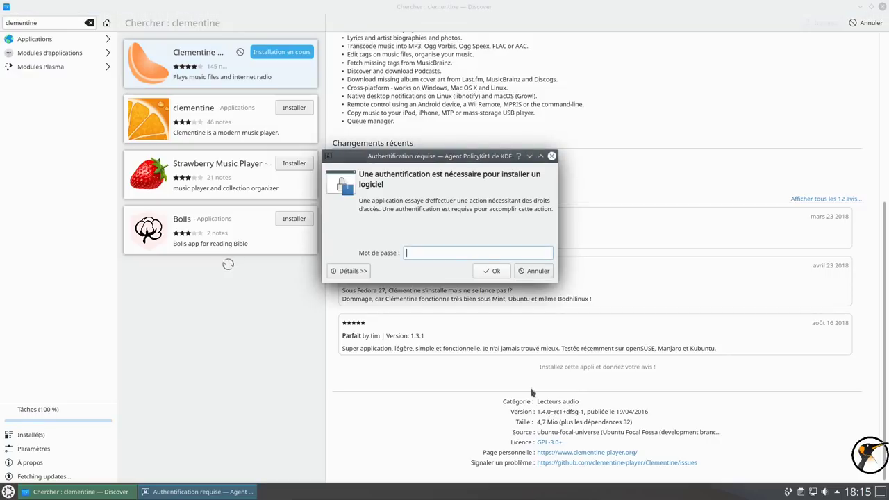
{"action": "type", "text": "a"}
{"action": "left_click", "coordinate": [485, 271]}
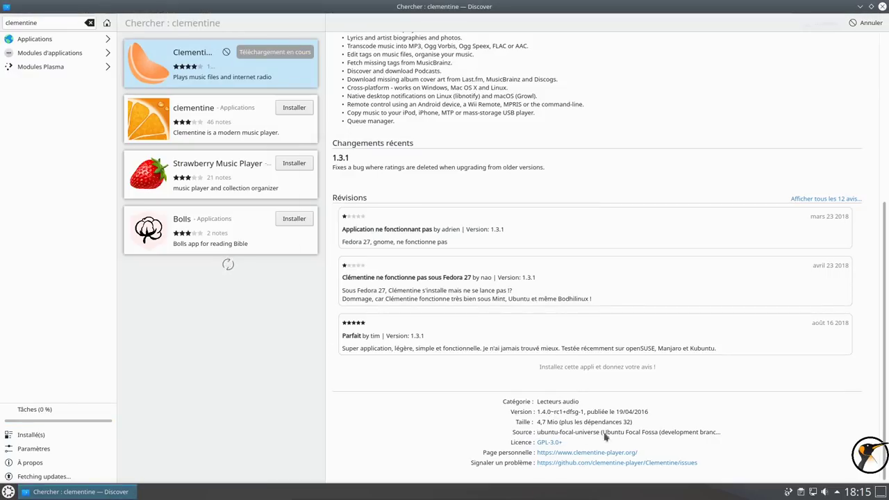
- Open the snap 'clementine' package and scroll through its details
{"action": "left_click", "coordinate": [223, 130]}
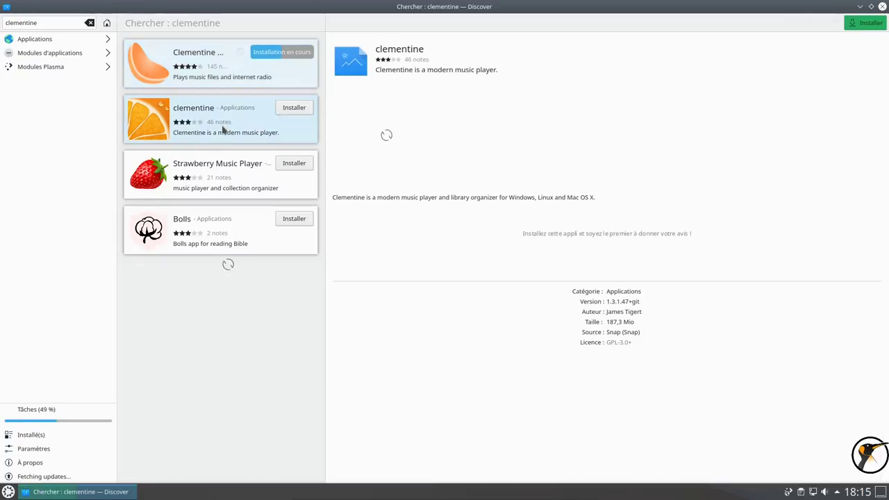
{"action": "scroll", "coordinate": [886, 99], "scroll_direction": "down", "scroll_amount": 2}
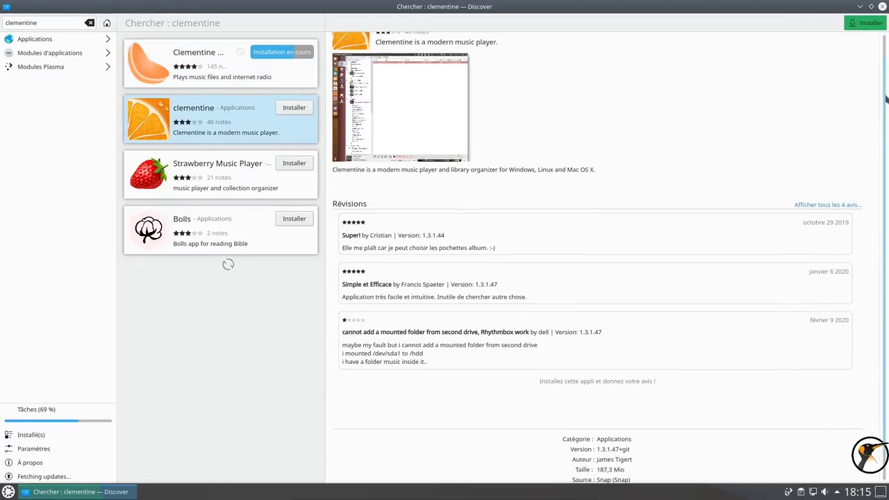
{"action": "scroll", "coordinate": [885, 99], "scroll_direction": "down", "scroll_amount": 2}
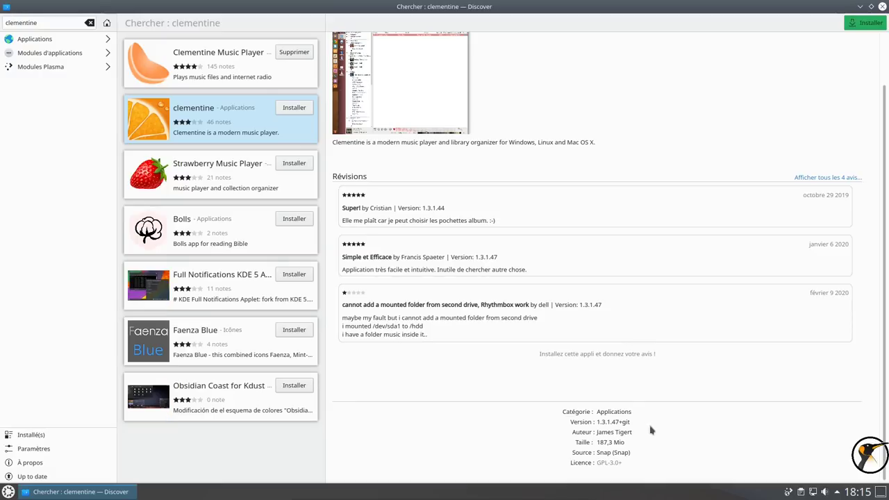
- Restore the Discover window, search 'kdenlive', and install Kdenlive
{"action": "double_click", "coordinate": [369, 8]}
{"action": "left_click", "coordinate": [311, 81]}
{"action": "type", "text": "kdenlive"}
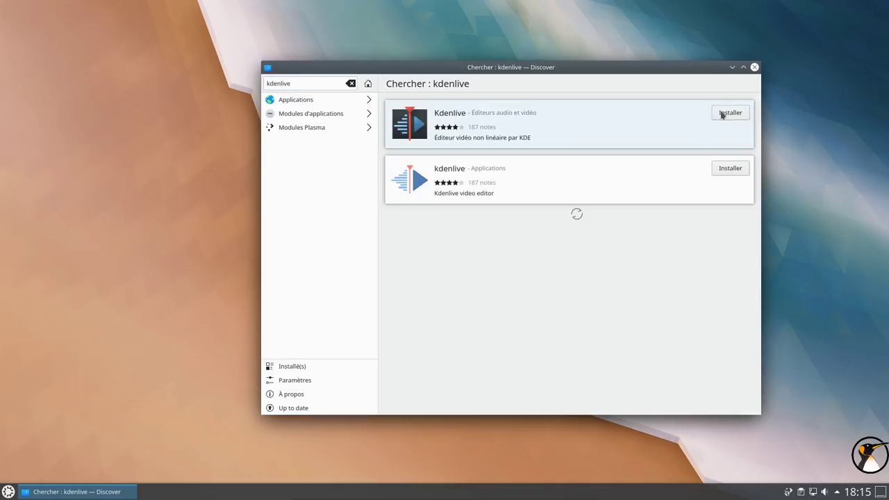
{"action": "left_click", "coordinate": [722, 113]}
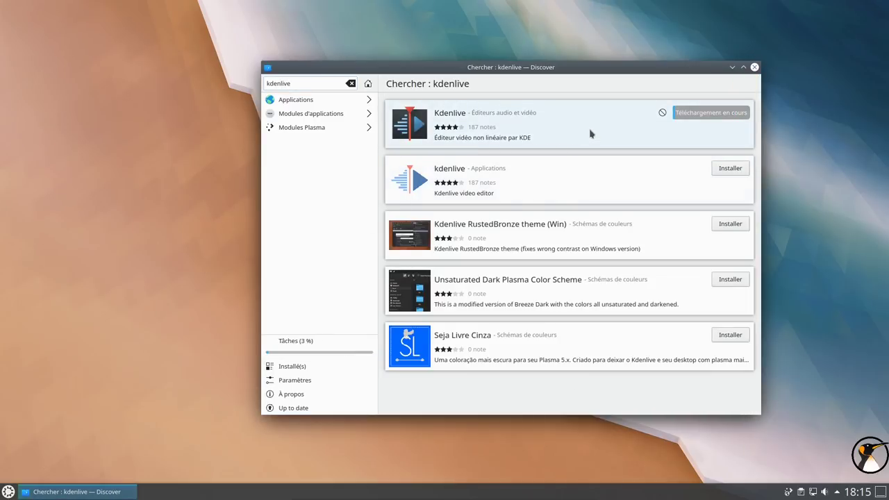
- Review the Kdenlive details page, then scroll the second kdenlive package's details
{"action": "left_click", "coordinate": [589, 132]}
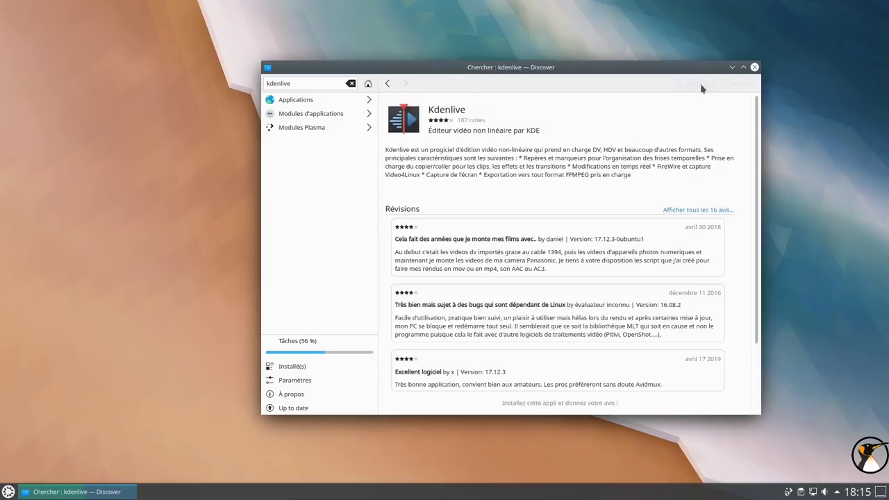
{"action": "left_click_drag", "start_coordinate": [756, 119], "coordinate": [756, 89]}
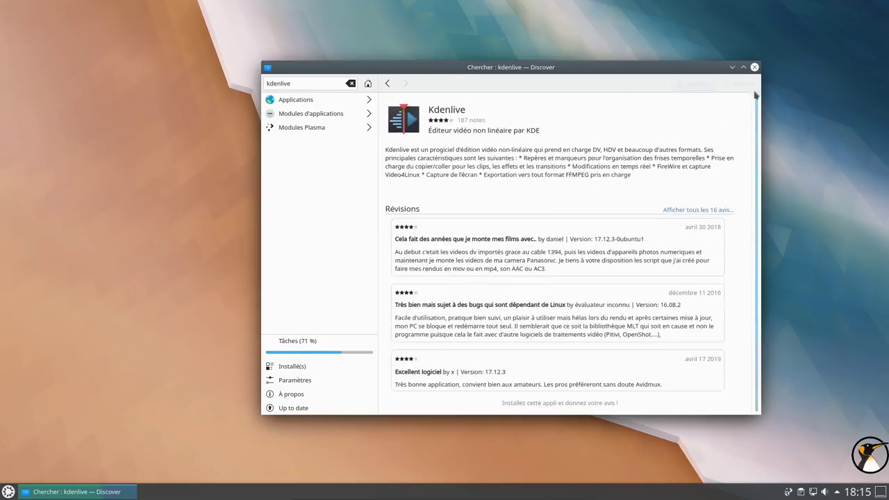
{"action": "left_click", "coordinate": [387, 84]}
{"action": "left_click", "coordinate": [561, 181]}
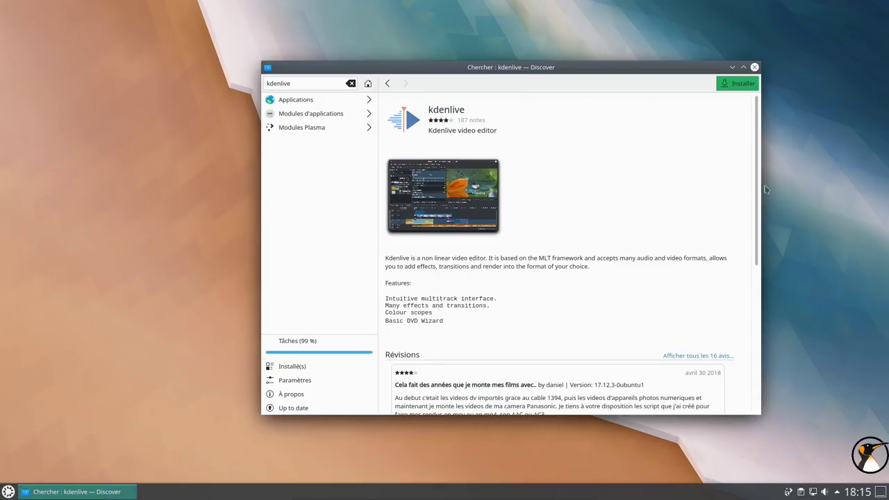
{"action": "left_click_drag", "start_coordinate": [756, 187], "coordinate": [769, 395]}
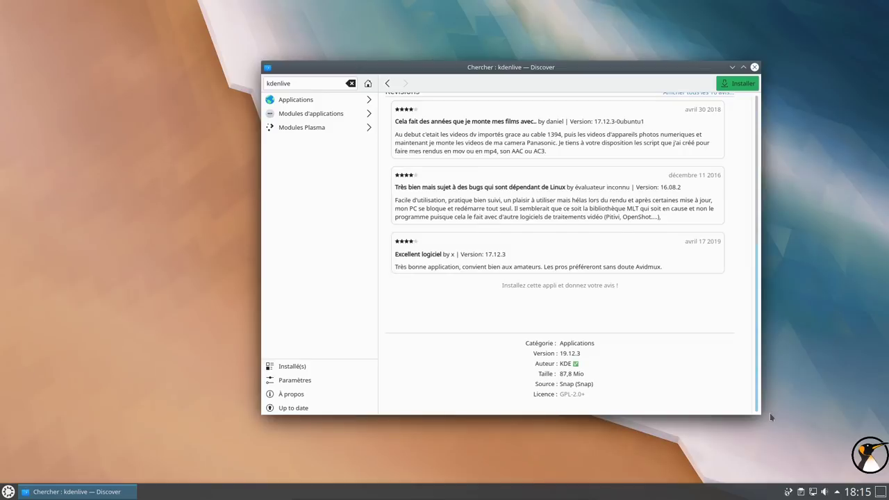
{"action": "left_click_drag", "start_coordinate": [756, 341], "coordinate": [756, 171]}
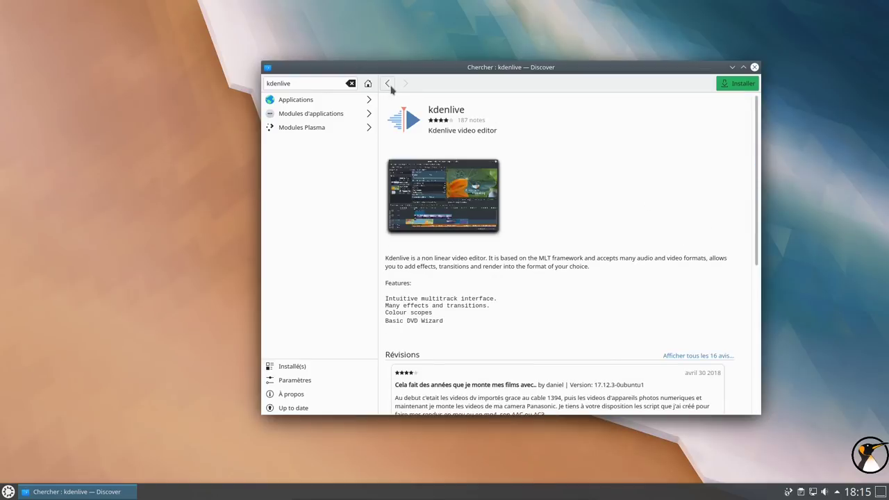
{"action": "left_click", "coordinate": [387, 83]}
- Search 'gimp', open Éditeur d'image GIMP, and install it
{"action": "double_click", "coordinate": [316, 84]}
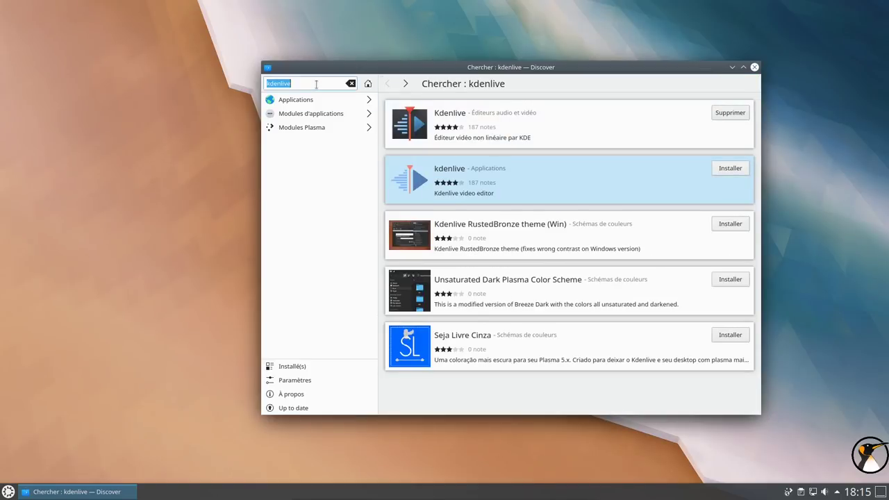
{"action": "type", "text": "gimp"}
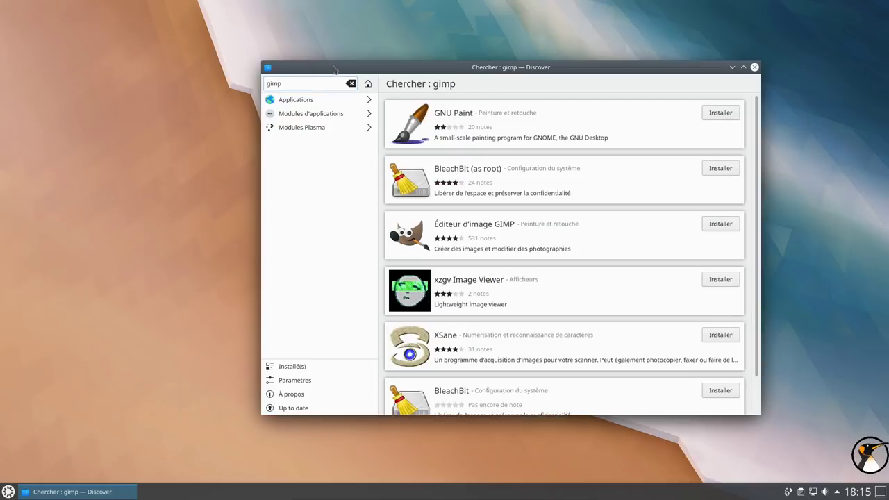
{"action": "left_click", "coordinate": [576, 223]}
{"action": "left_click_drag", "start_coordinate": [757, 139], "coordinate": [757, 104]}
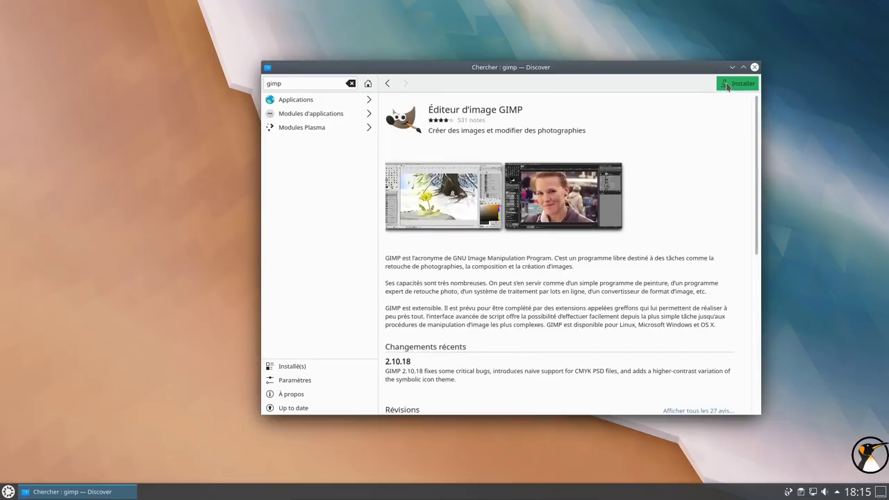
{"action": "left_click", "coordinate": [738, 84]}
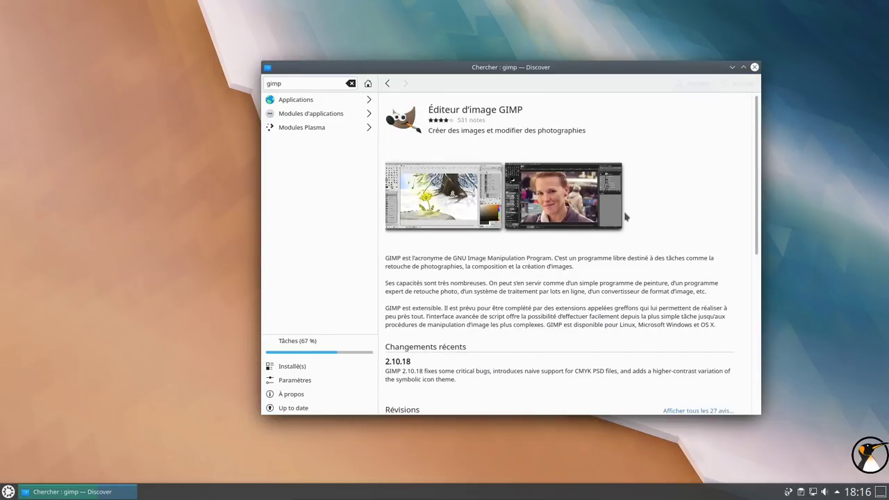
- Move the Discover window to the top of the screen and minimize it
{"action": "left_click_drag", "start_coordinate": [502, 66], "coordinate": [593, 20]}
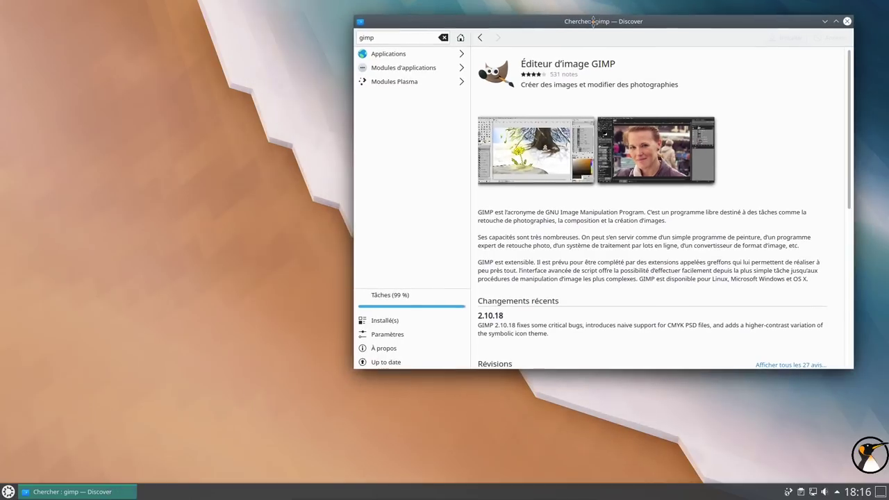
{"action": "left_click", "coordinate": [412, 38]}
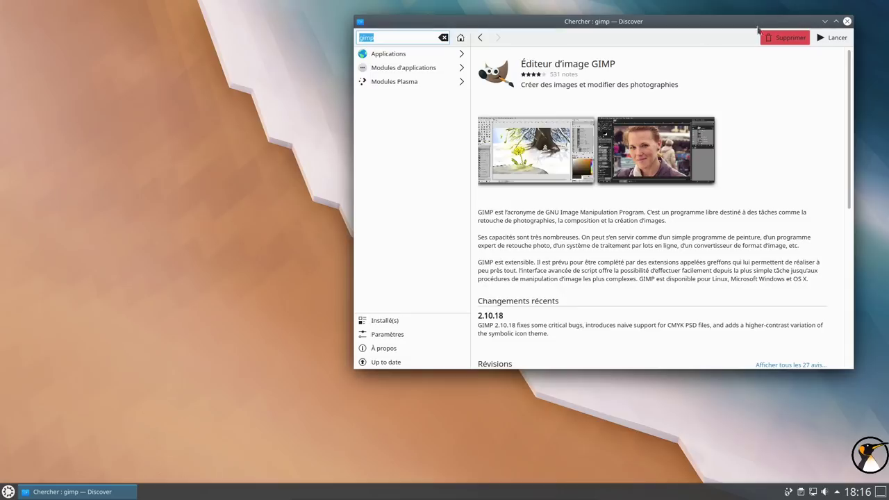
{"action": "left_click", "coordinate": [824, 22]}
- Launch Clementine from the launcher's Multimédia submenu
{"action": "left_click", "coordinate": [4, 490]}
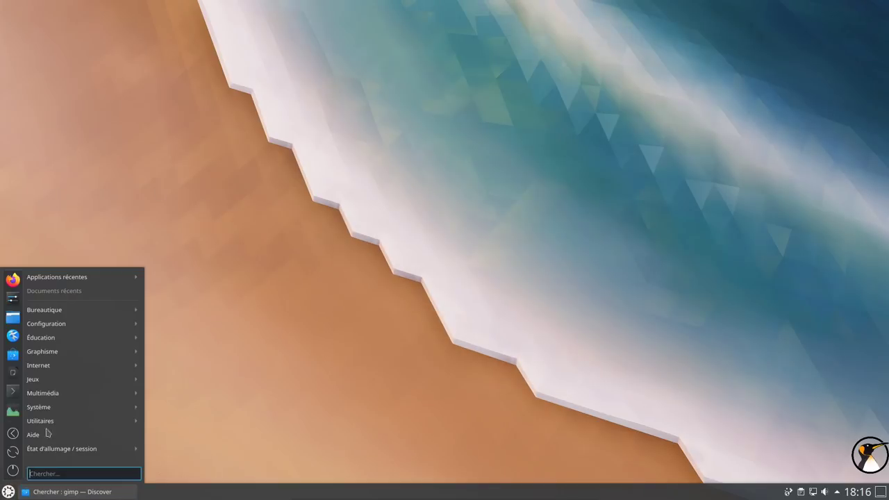
{"action": "mouse_move", "coordinate": [76, 367]}
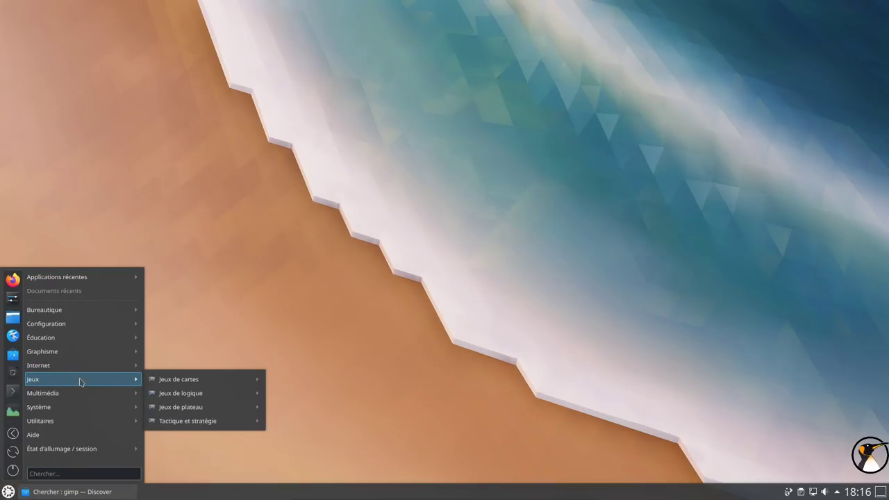
{"action": "mouse_move", "coordinate": [79, 395]}
{"action": "left_click", "coordinate": [170, 394]}
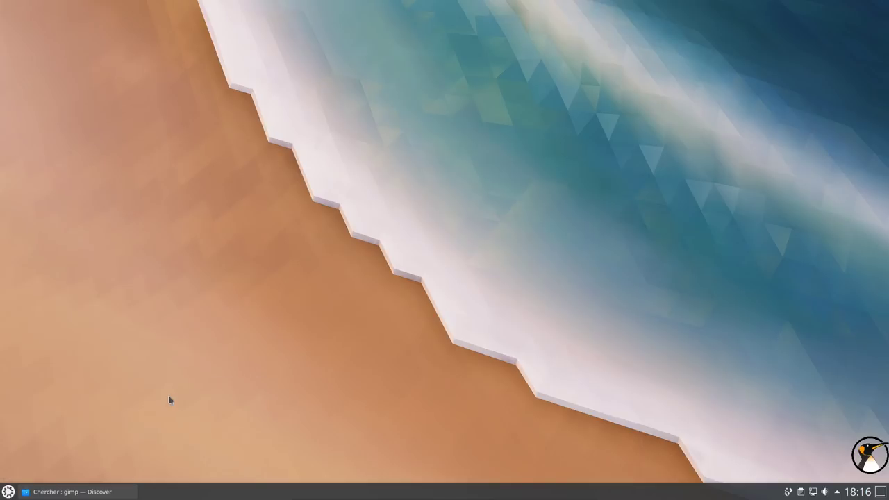
- Search Discover for 'audacity' and install Audacity from its details page
{"action": "left_click", "coordinate": [66, 491]}
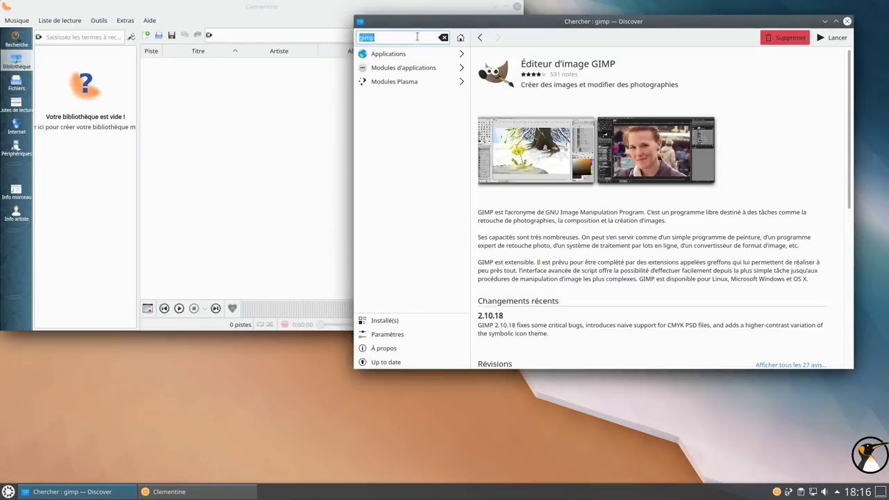
{"action": "type", "text": "audacity"}
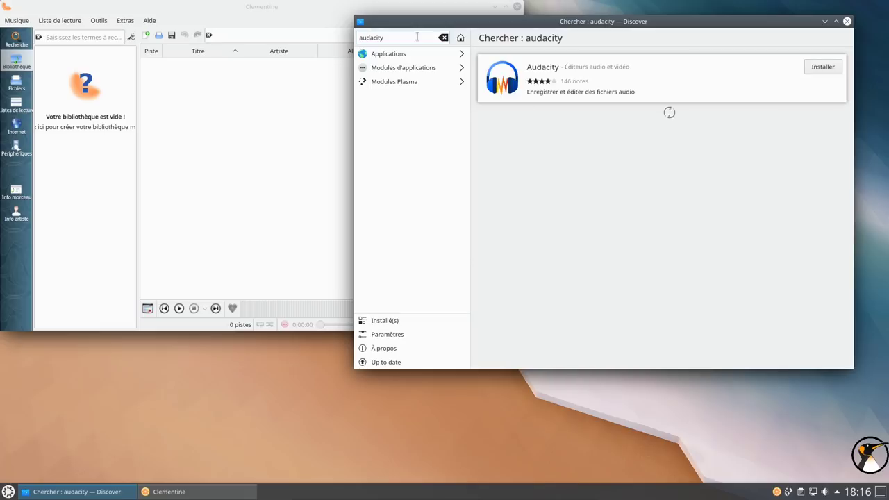
{"action": "left_click", "coordinate": [656, 86]}
{"action": "left_click_drag", "start_coordinate": [854, 87], "coordinate": [847, 121]}
{"action": "left_click", "coordinate": [831, 38]}
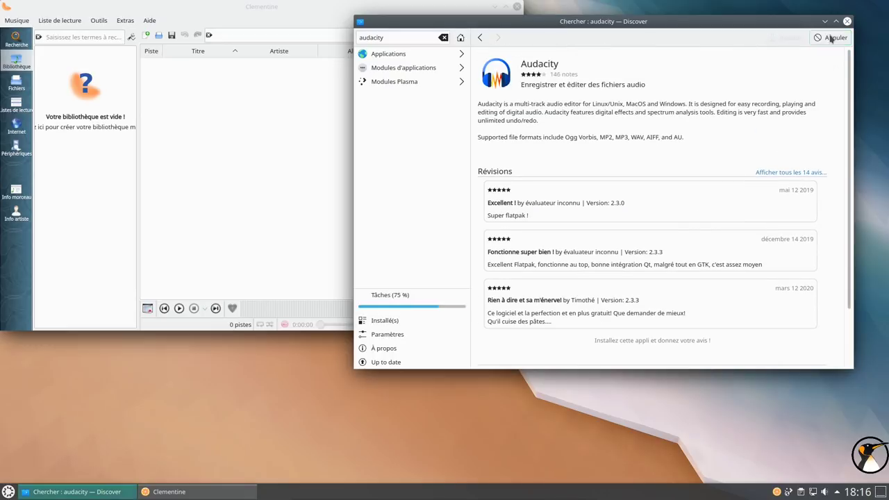
- Arrange the Discover and Clementine windows side by side, with Clementine in front
{"action": "left_click_drag", "start_coordinate": [495, 32], "coordinate": [507, 78]}
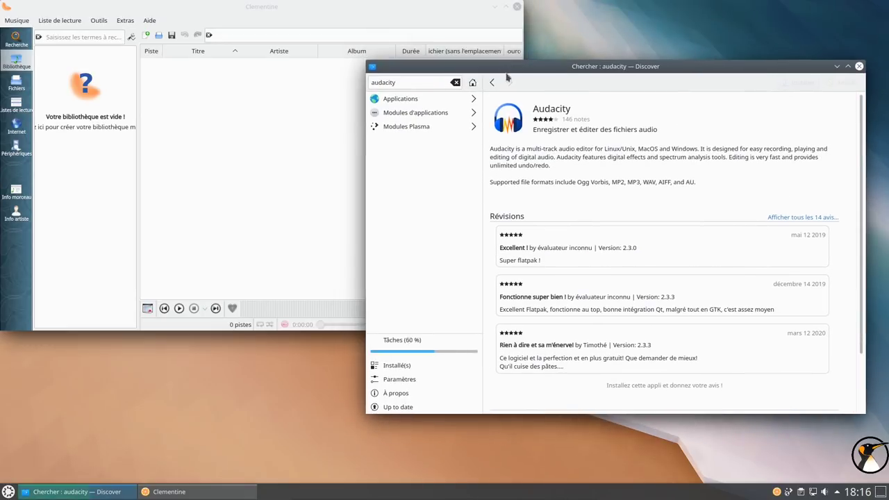
{"action": "left_click_drag", "start_coordinate": [227, 11], "coordinate": [350, 72]}
{"action": "left_click", "coordinate": [273, 81]}
- View Clementine's About (1.4 rc1) and About Qt (5.12.5) boxes, then close Clementine and minimize Discover
{"action": "left_click", "coordinate": [281, 93]}
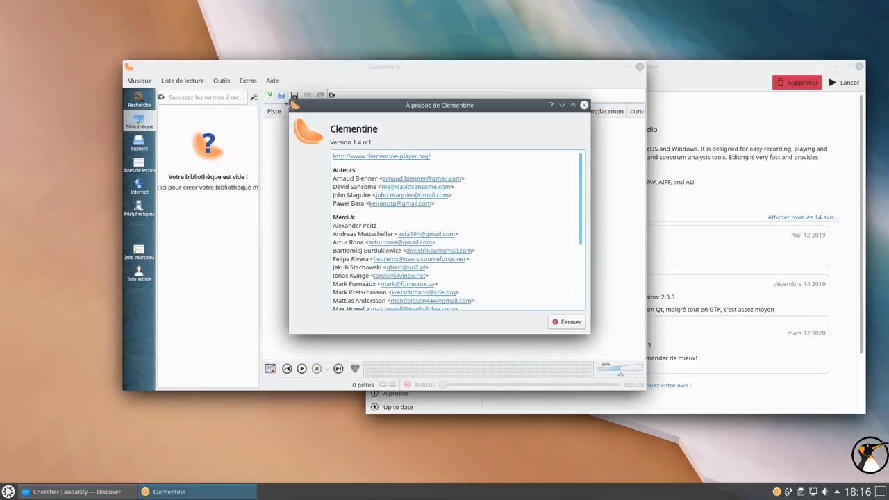
{"action": "left_click", "coordinate": [271, 81]}
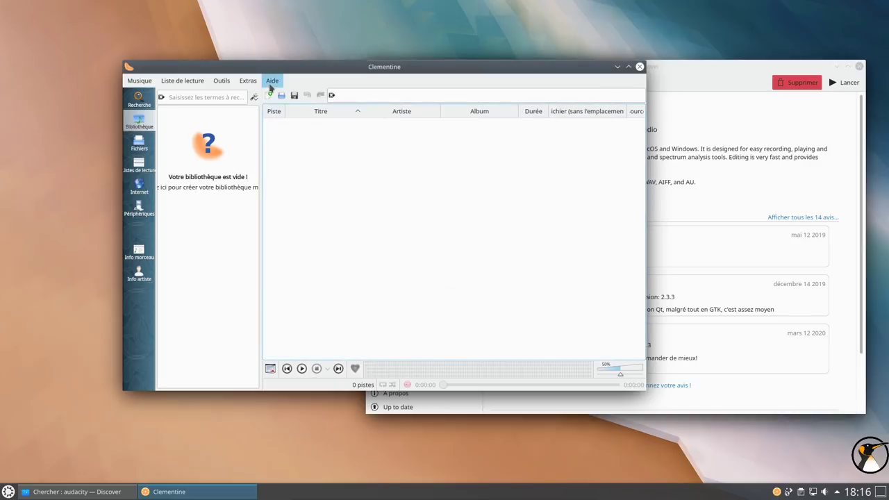
{"action": "left_click", "coordinate": [291, 106]}
{"action": "left_click", "coordinate": [510, 317]}
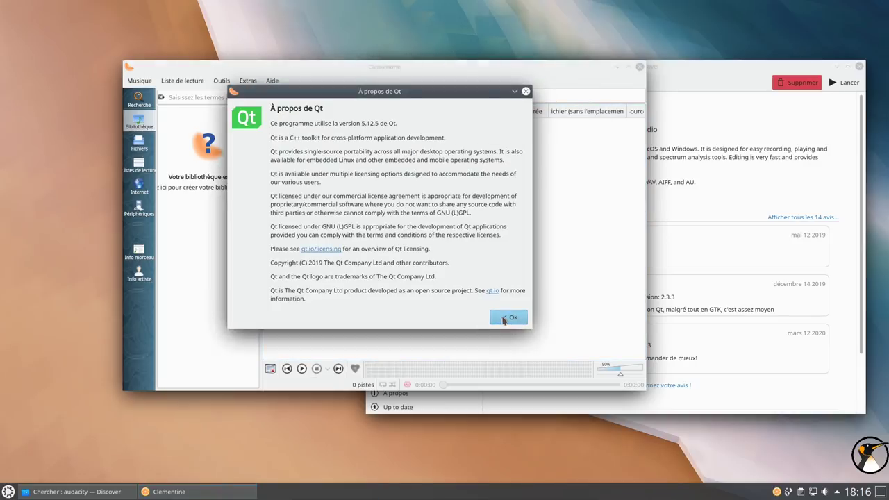
{"action": "left_click", "coordinate": [640, 67]}
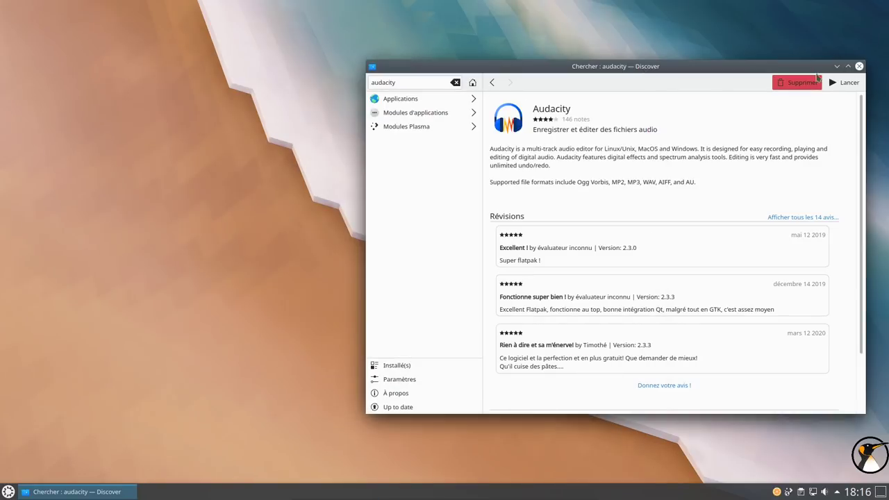
{"action": "left_click", "coordinate": [837, 67]}
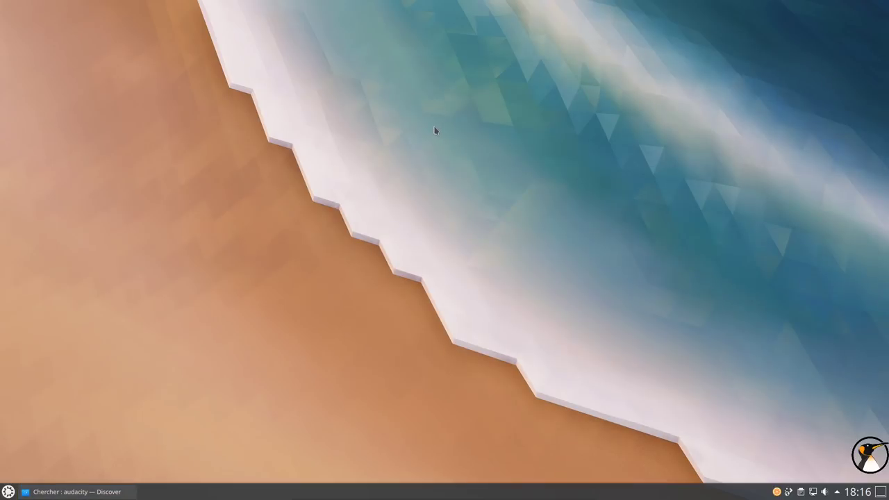
- Launch GIMP from the application launcher
{"action": "left_click", "coordinate": [8, 492]}
{"action": "mouse_move", "coordinate": [66, 358]}
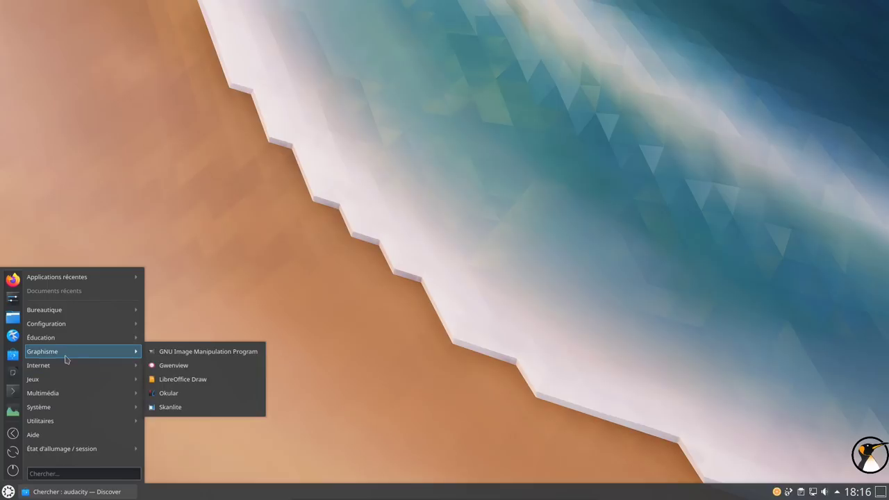
{"action": "left_click", "coordinate": [177, 352]}
- Open Kdenlive from Multimédia, browse its Montage menu, maximize it, then close it
{"action": "left_click", "coordinate": [9, 492]}
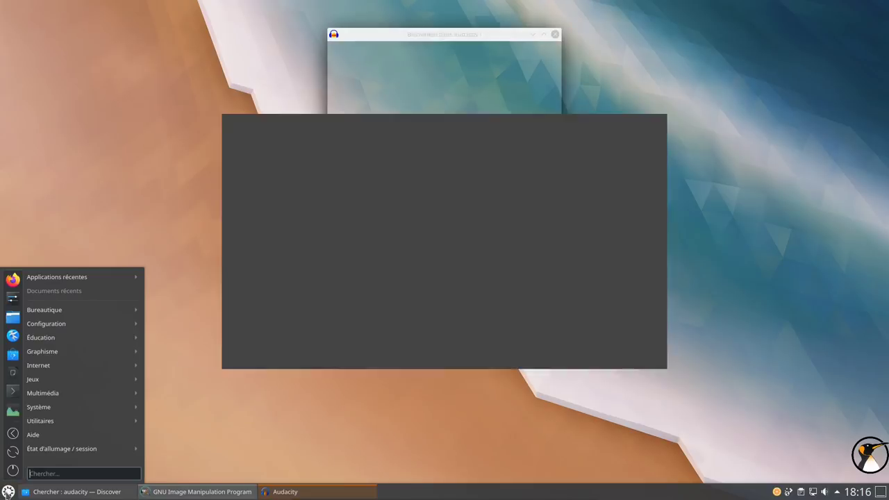
{"action": "mouse_move", "coordinate": [62, 400]}
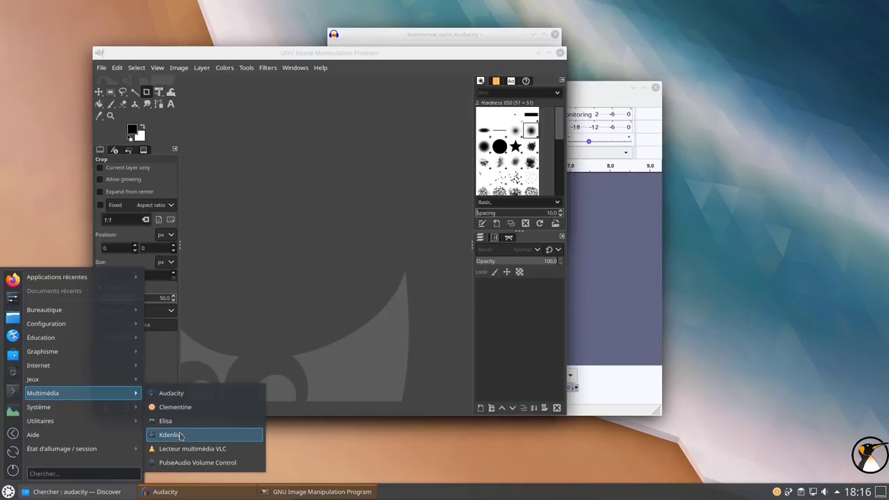
{"action": "left_click", "coordinate": [170, 435]}
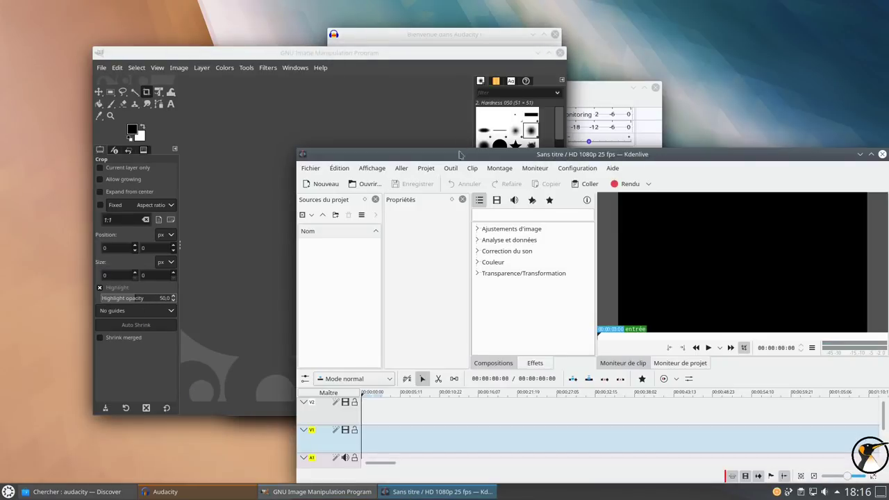
{"action": "left_click_drag", "start_coordinate": [458, 154], "coordinate": [361, 40]}
{"action": "left_click", "coordinate": [403, 54]}
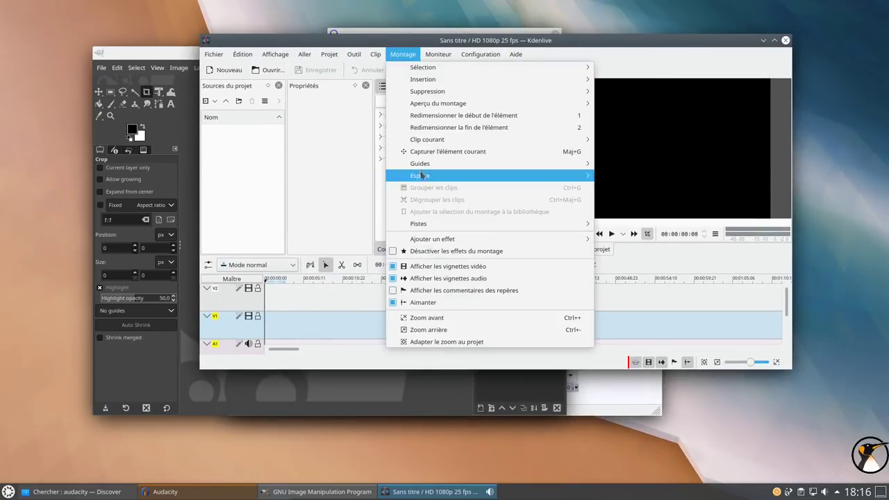
{"action": "left_click", "coordinate": [772, 43]}
{"action": "left_click", "coordinate": [775, 40]}
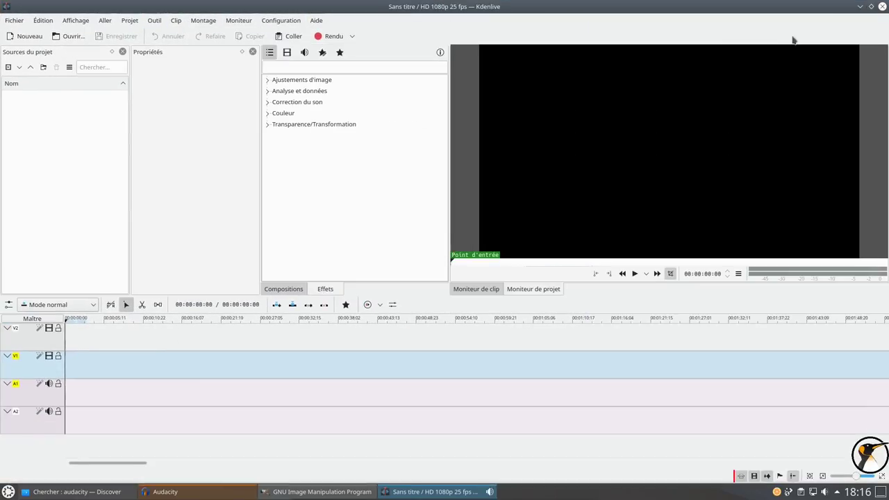
{"action": "left_click", "coordinate": [880, 6]}
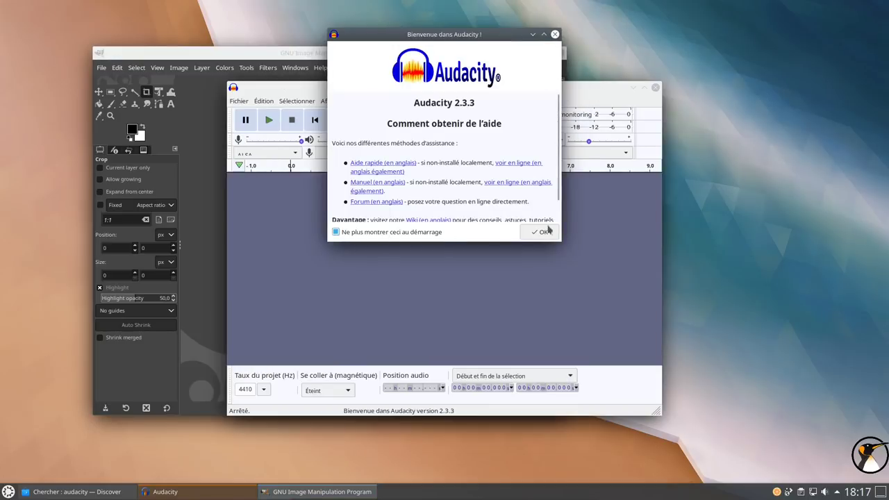
- Dismiss Audacity's welcome screen and open À propos d'Audacity from the Aide menu
{"action": "left_click", "coordinate": [544, 231]}
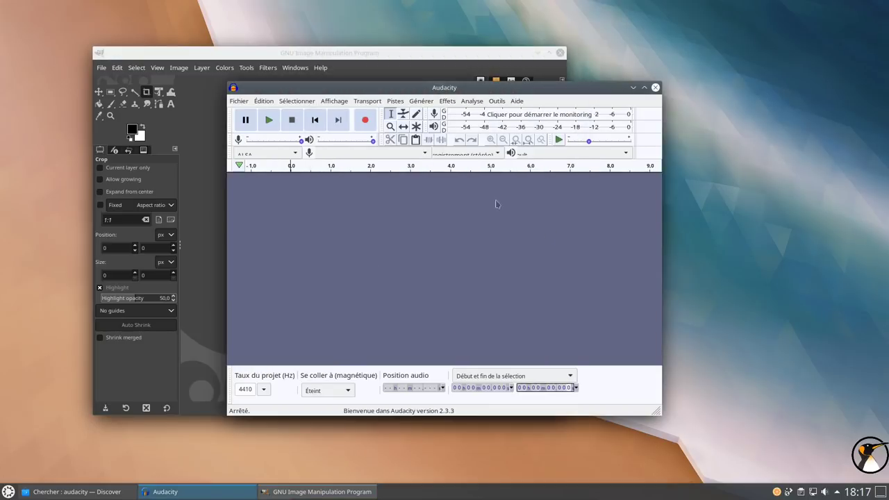
{"action": "left_click", "coordinate": [311, 103]}
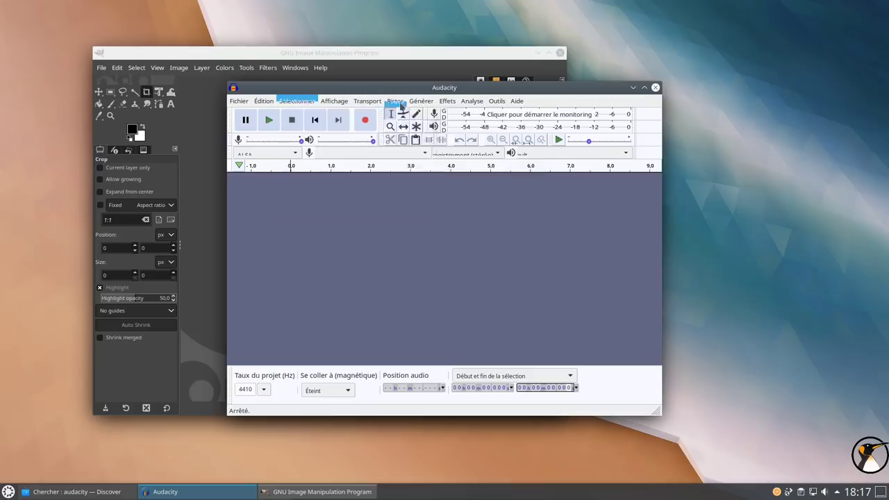
{"action": "left_click", "coordinate": [421, 100]}
{"action": "mouse_move", "coordinate": [517, 100]}
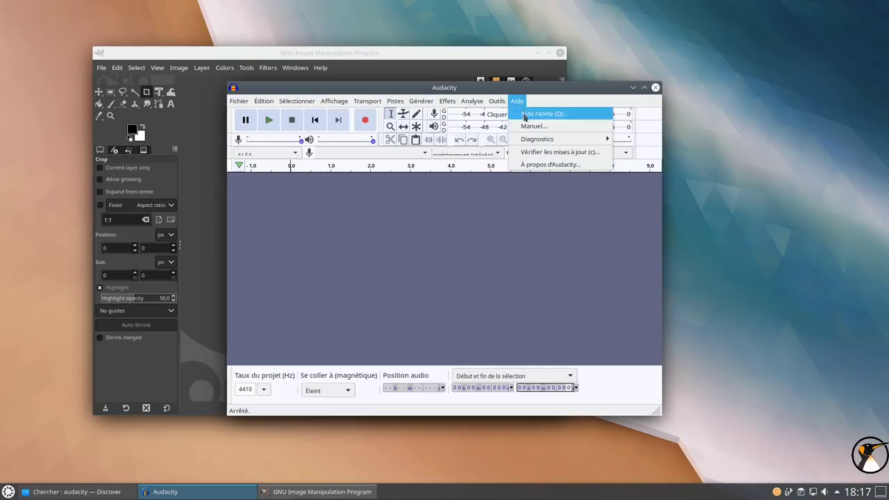
{"action": "left_click", "coordinate": [532, 165]}
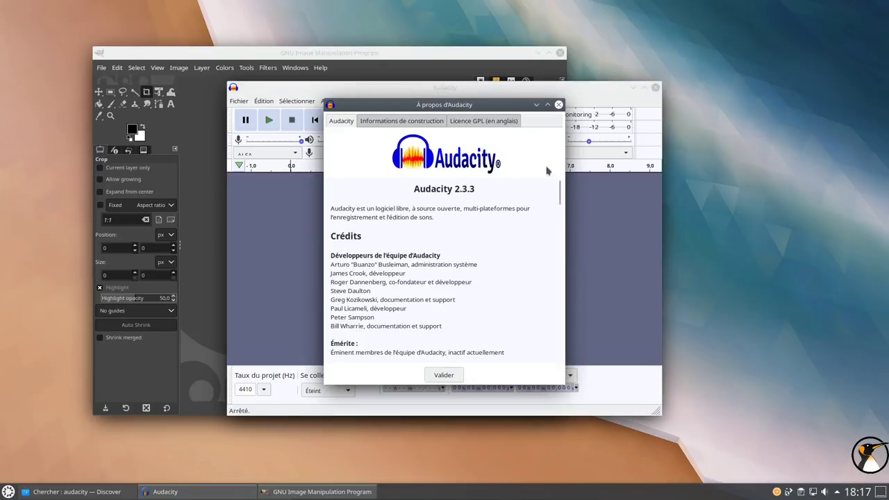
{"action": "left_click_drag", "start_coordinate": [560, 194], "coordinate": [559, 366]}
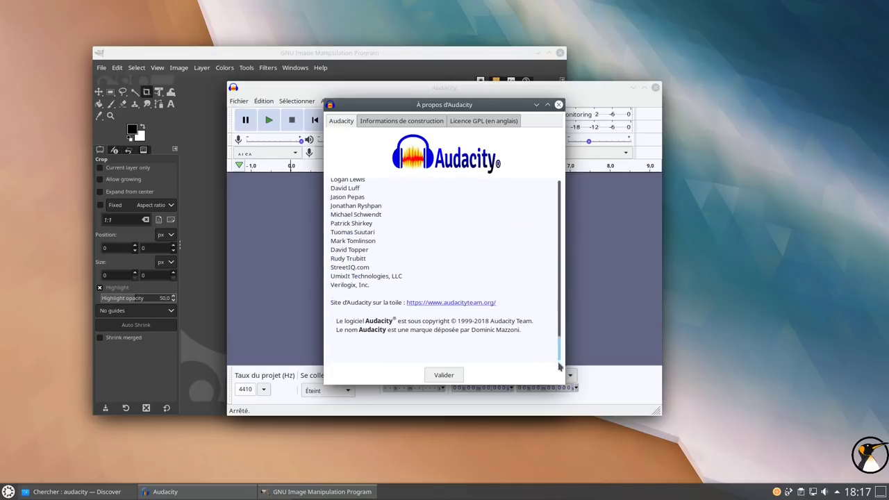
- Review the Informations de construction tab, close the About box, and quit Audacity
{"action": "left_click", "coordinate": [402, 121]}
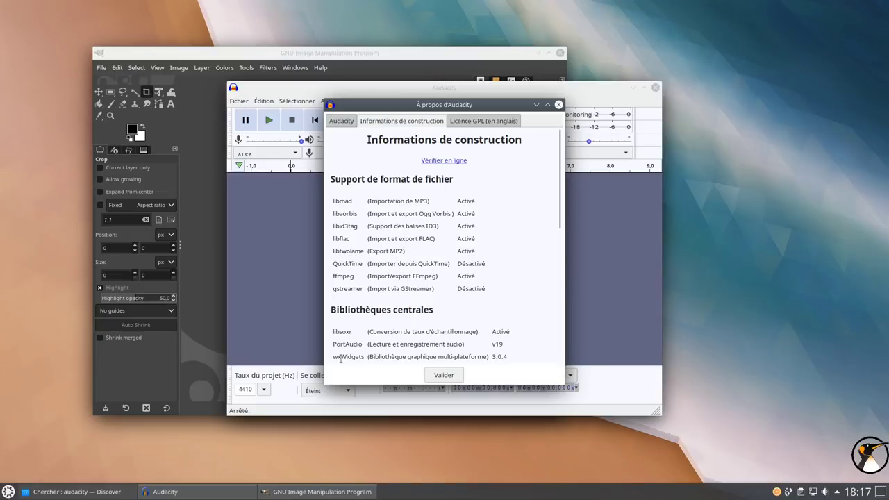
{"action": "left_click", "coordinate": [444, 375]}
{"action": "left_click", "coordinate": [654, 88]}
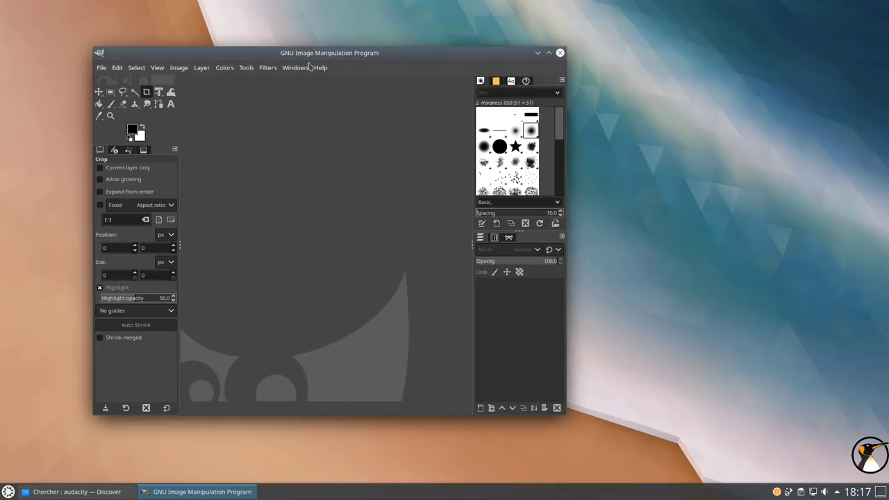
- In GIMP Preferences, set the interface theme to System and the icon theme to Legacy
{"action": "left_click", "coordinate": [136, 68]}
{"action": "mouse_move", "coordinate": [117, 68]}
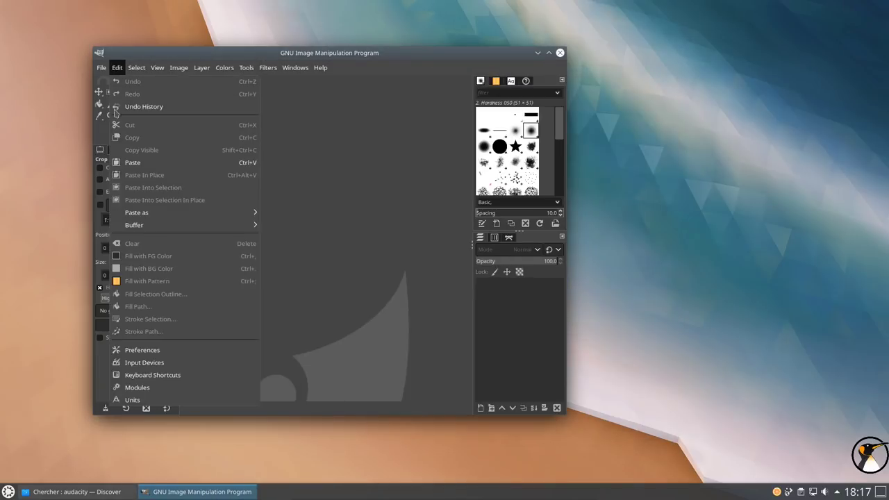
{"action": "left_click", "coordinate": [146, 354]}
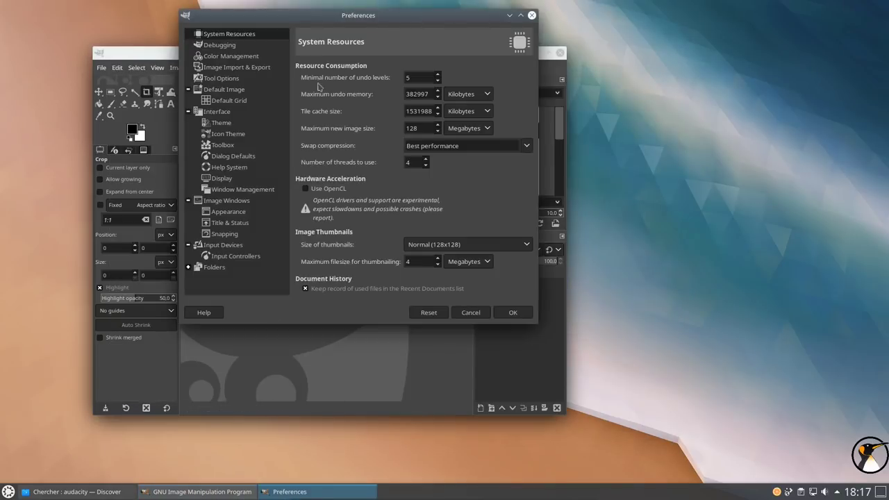
{"action": "left_click_drag", "start_coordinate": [316, 21], "coordinate": [422, 93]}
{"action": "left_click", "coordinate": [327, 193]}
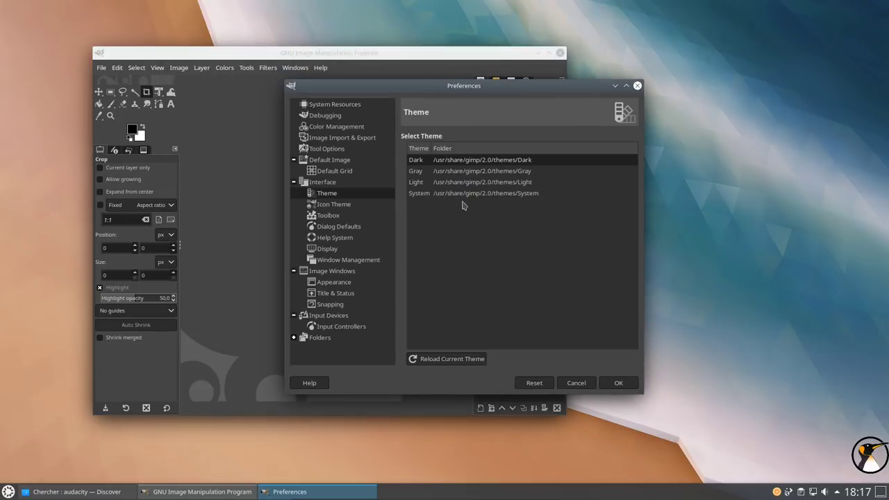
{"action": "left_click", "coordinate": [450, 195]}
{"action": "left_click", "coordinate": [332, 206]}
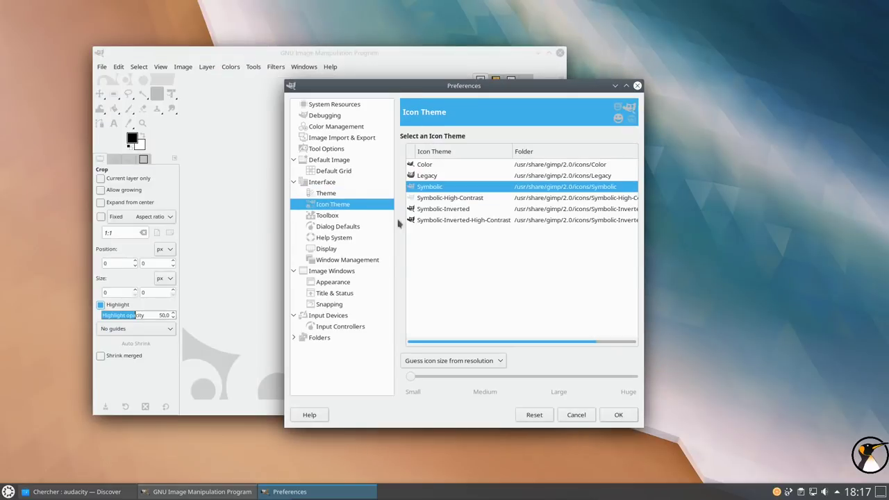
{"action": "left_click", "coordinate": [429, 175]}
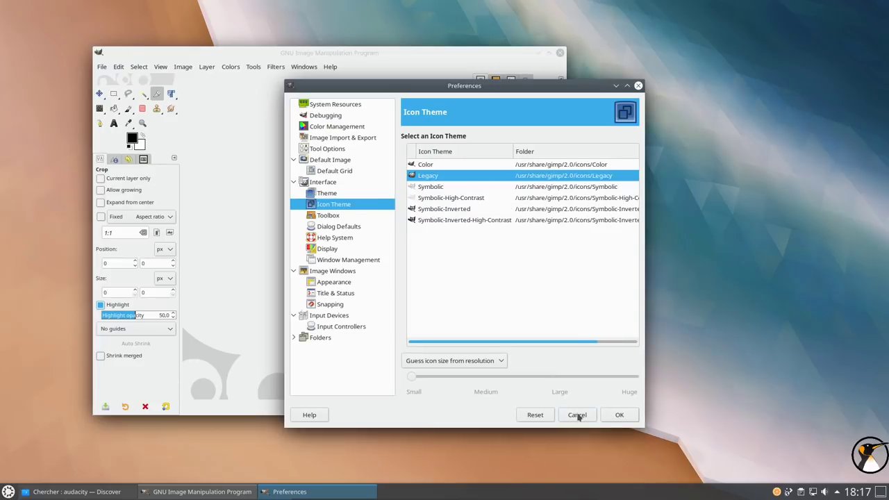
{"action": "left_click", "coordinate": [609, 417]}
- Move the GIMP window aside and quit GIMP via File > Quit
{"action": "left_click_drag", "start_coordinate": [267, 56], "coordinate": [402, 49]}
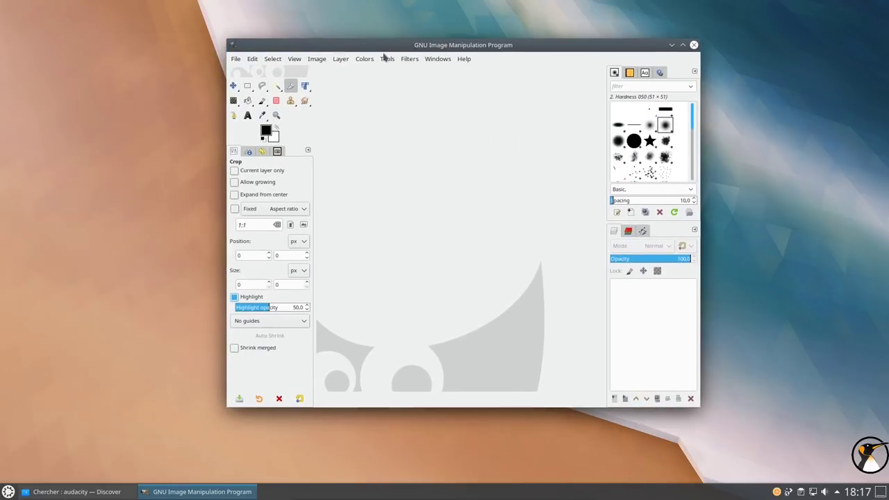
{"action": "left_click", "coordinate": [437, 59]}
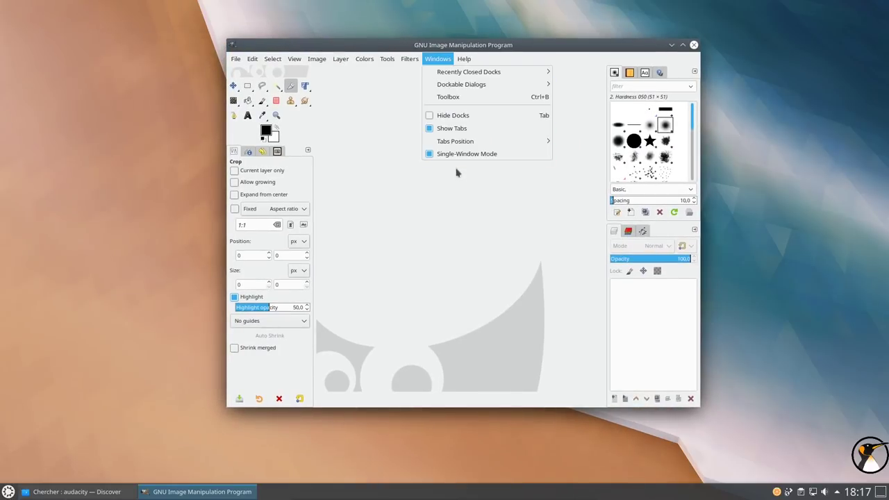
{"action": "left_click", "coordinate": [235, 59]}
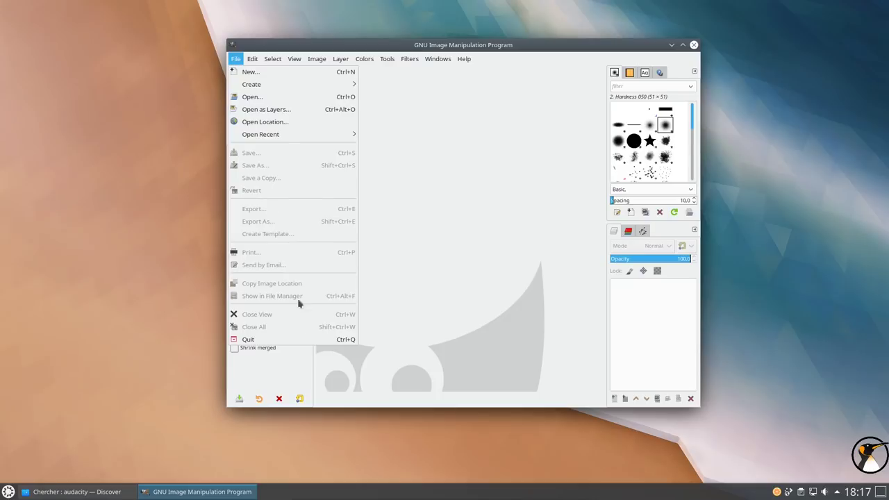
{"action": "left_click", "coordinate": [298, 340]}
{"action": "left_click", "coordinate": [8, 490]}
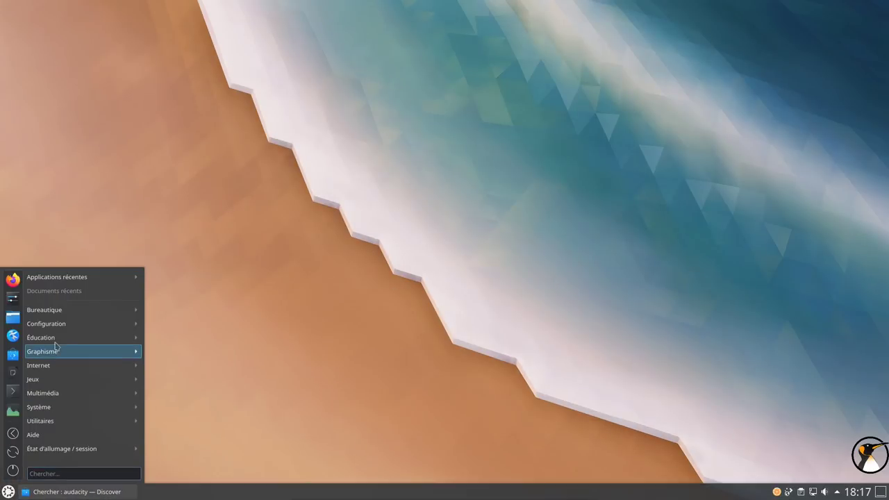
{"action": "mouse_move", "coordinate": [64, 355]}
{"action": "left_click", "coordinate": [168, 352]}
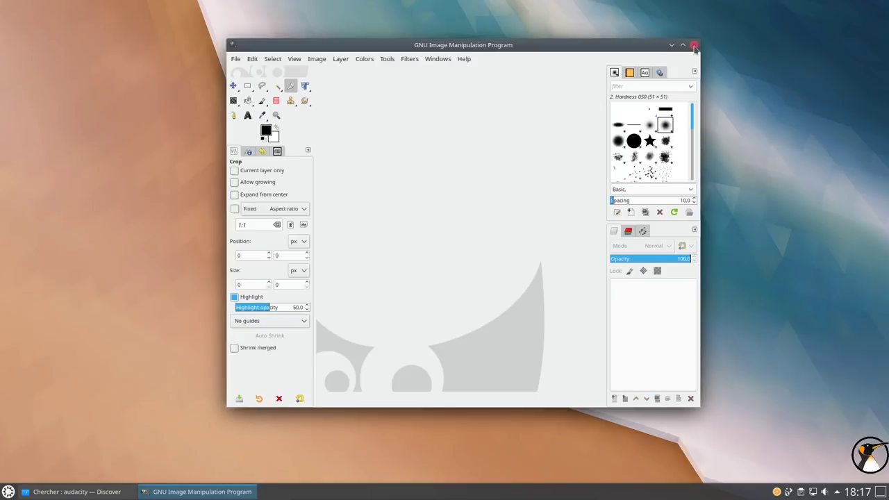
{"action": "left_click", "coordinate": [694, 45]}
{"action": "left_click", "coordinate": [8, 491]}
{"action": "type", "text": "local"}
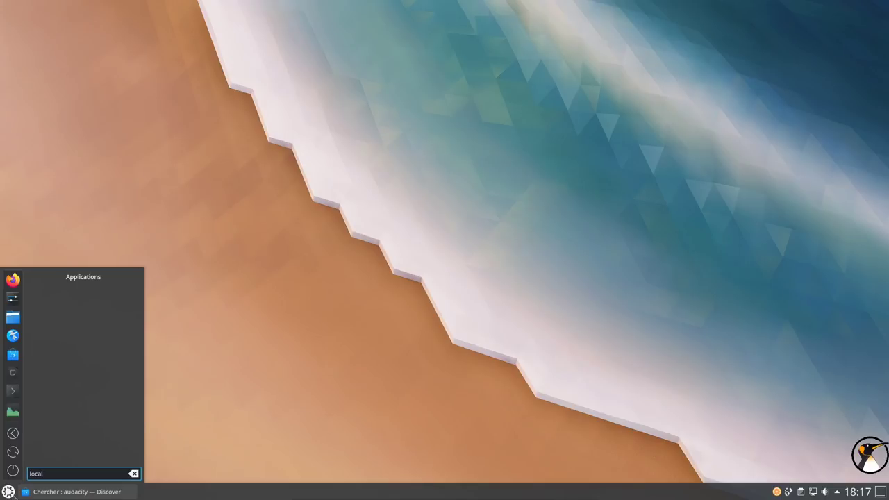
{"action": "key", "text": "BackSpace"}
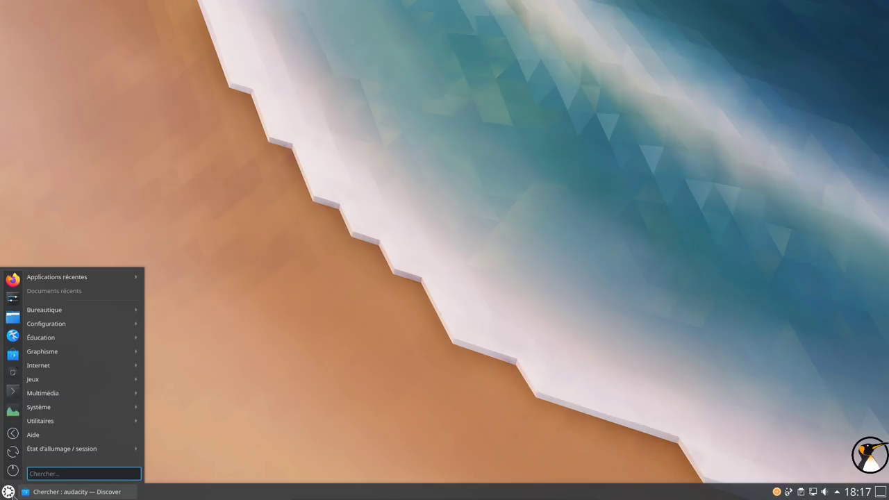
{"action": "type", "text": "lang"}
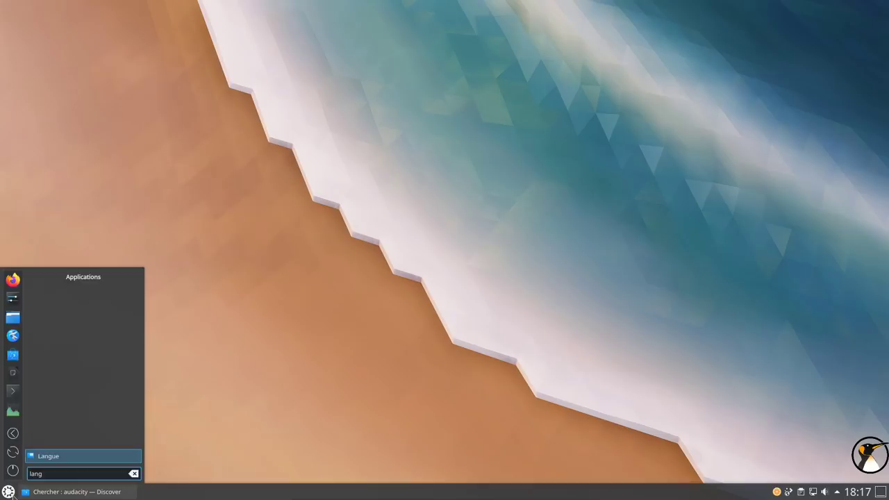
{"action": "key", "text": "Return"}
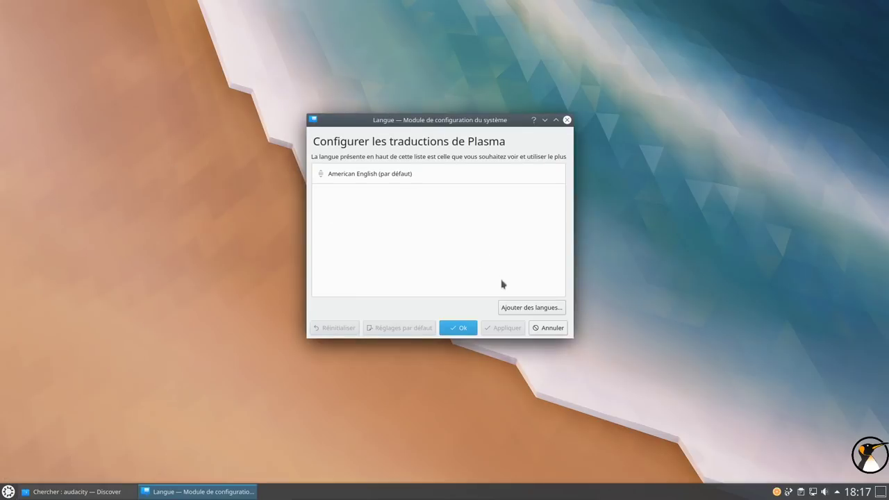
{"action": "left_click", "coordinate": [541, 331]}
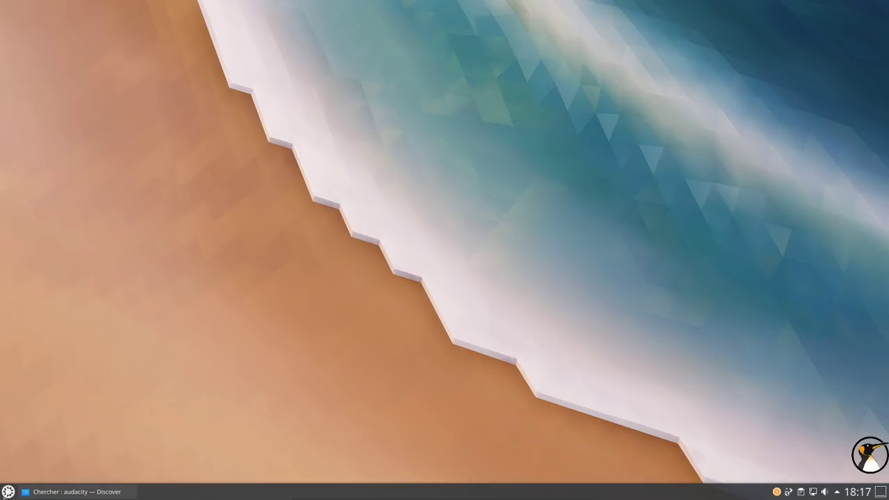
{"action": "left_click", "coordinate": [8, 492]}
- Open a Konsole terminal and install plasma-workspace-wayland with apt, confirming with O
{"action": "left_click", "coordinate": [10, 303]}
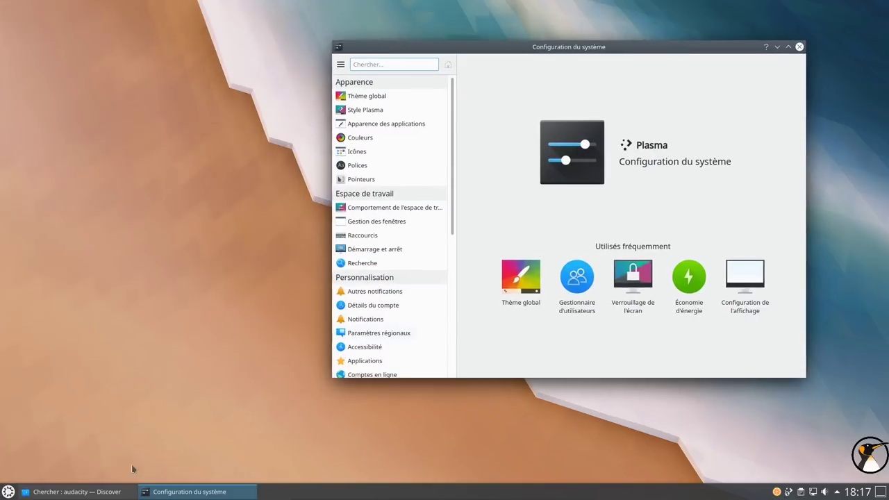
{"action": "left_click", "coordinate": [8, 491]}
{"action": "left_click", "coordinate": [14, 389]}
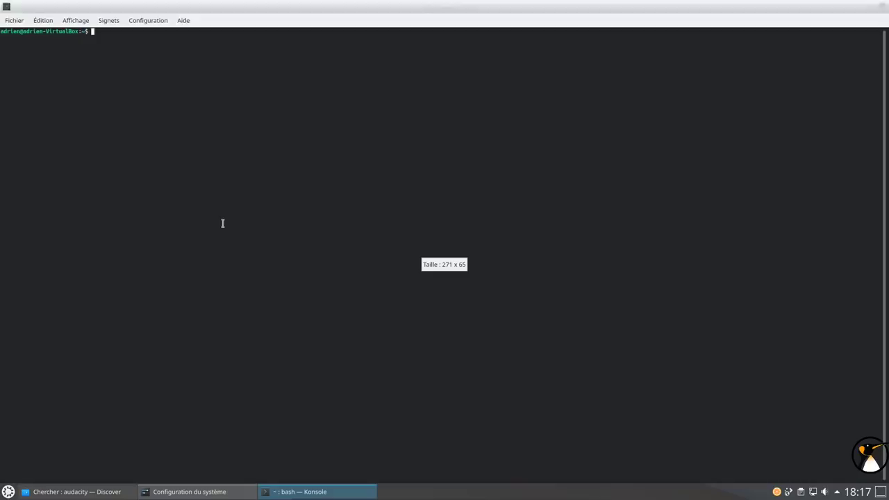
{"action": "double_click", "coordinate": [343, 7]}
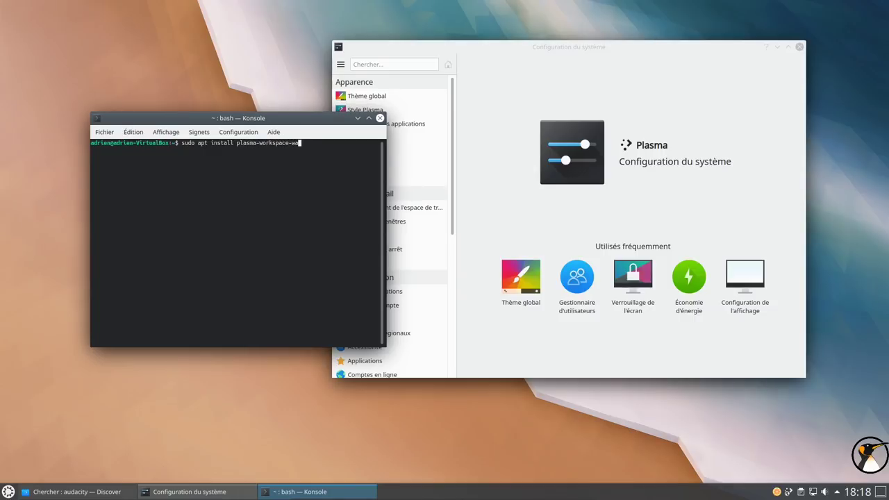
{"action": "type", "text": "nd"}
{"action": "key", "text": "Return"}
{"action": "key", "text": "Return"}
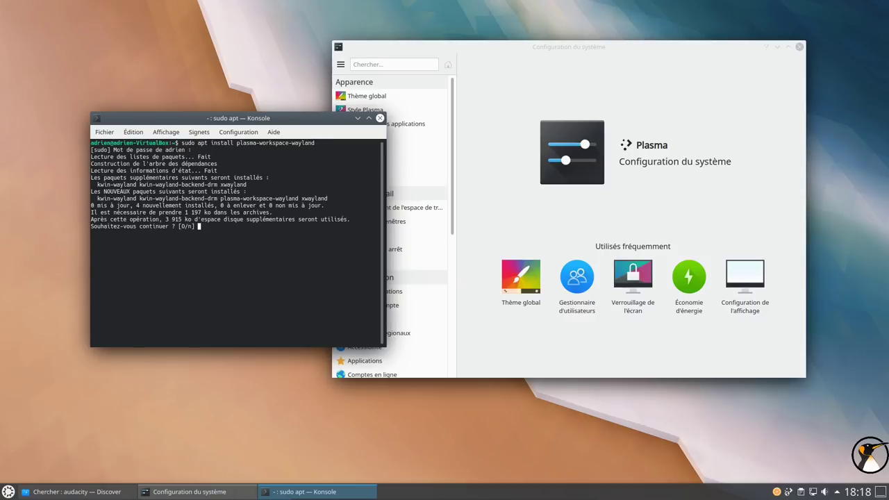
{"action": "key", "text": "Return"}
- Bring System Settings to the front, moved up-left and enlarged
{"action": "left_click", "coordinate": [426, 54]}
{"action": "left_click_drag", "start_coordinate": [427, 50], "coordinate": [251, 26]}
{"action": "left_click_drag", "start_coordinate": [623, 354], "coordinate": [819, 446]}
- Go to the Paramètres régionaux Langue page in System Settings
{"action": "left_click", "coordinate": [219, 78]}
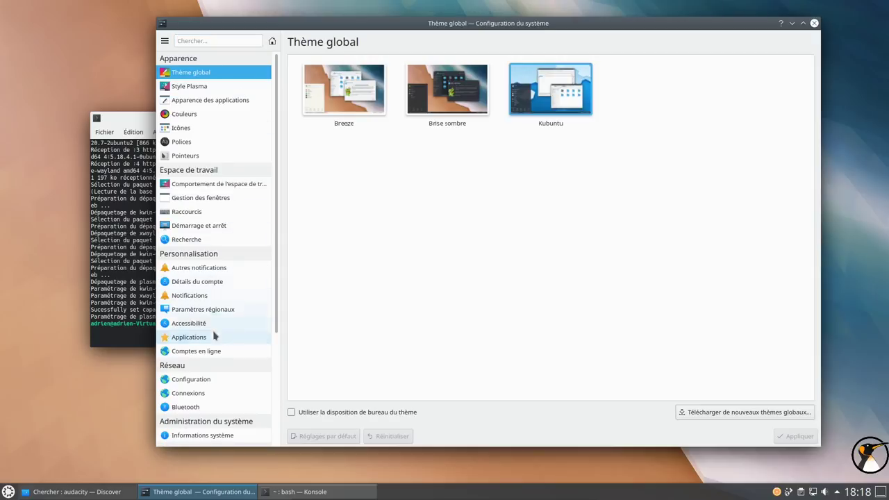
{"action": "left_click", "coordinate": [206, 309]}
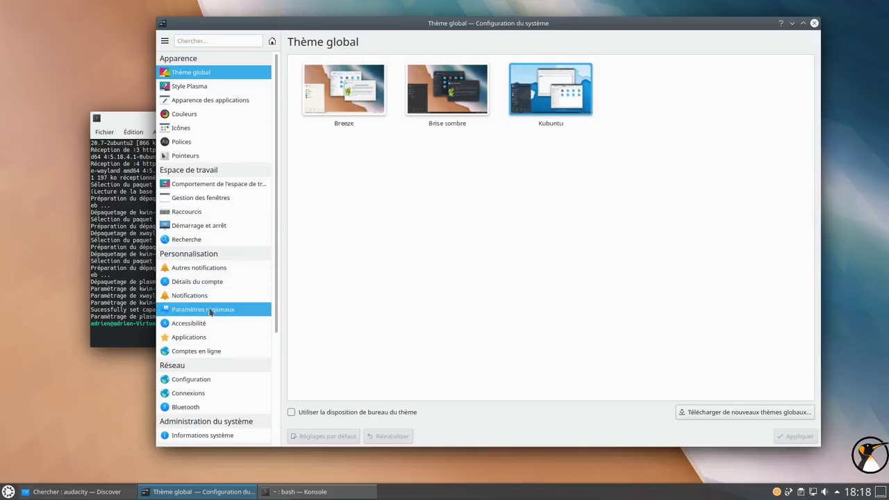
{"action": "left_click", "coordinate": [789, 414]}
{"action": "left_click", "coordinate": [523, 139]}
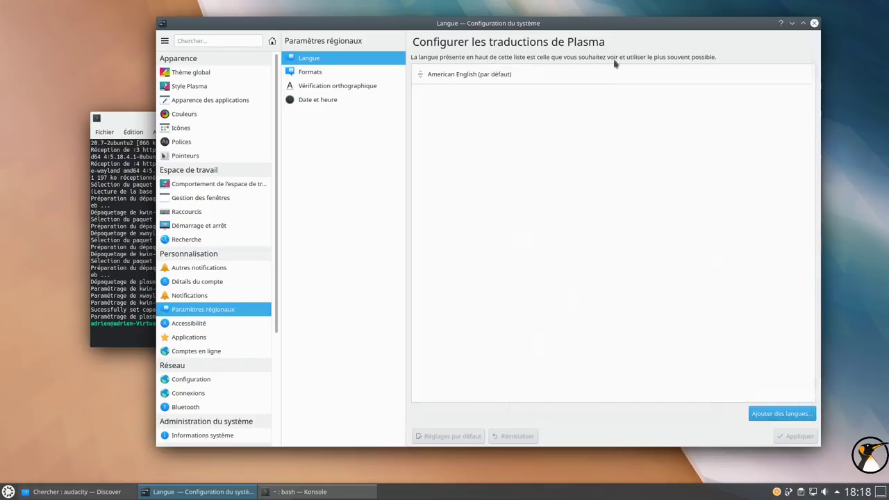
{"action": "left_click_drag", "start_coordinate": [621, 27], "coordinate": [597, 33]}
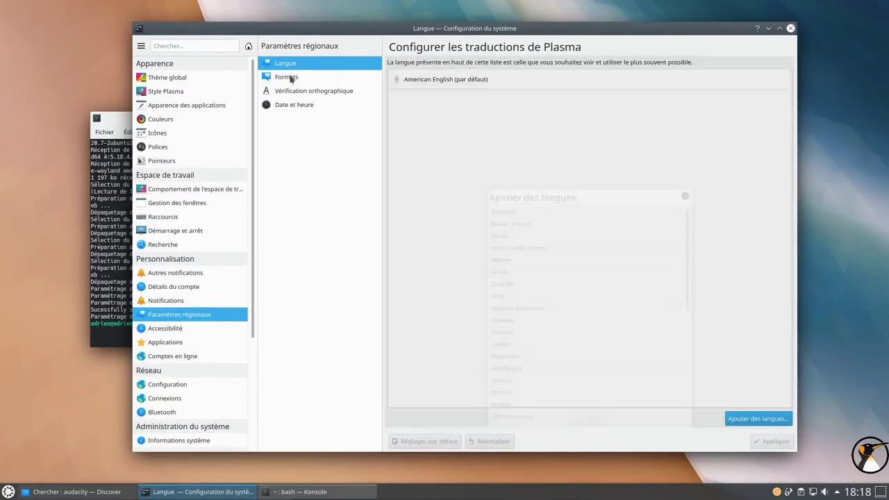
{"action": "left_click", "coordinate": [290, 78]}
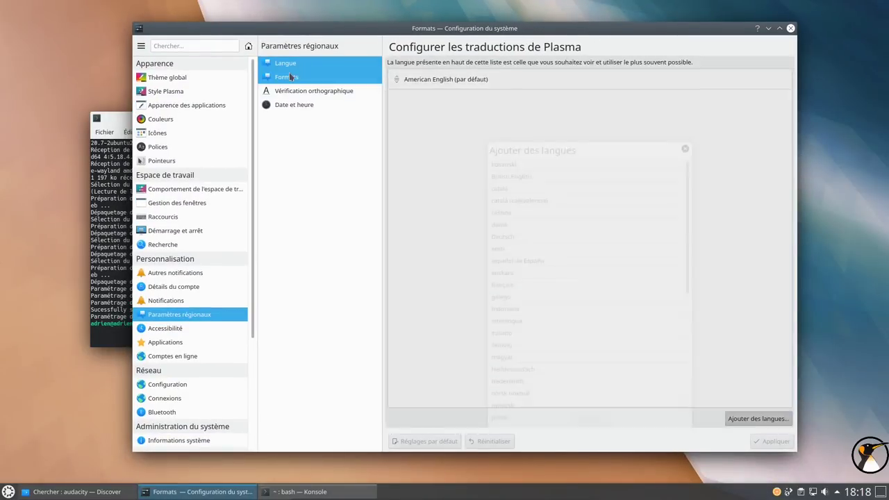
{"action": "left_click", "coordinate": [338, 66]}
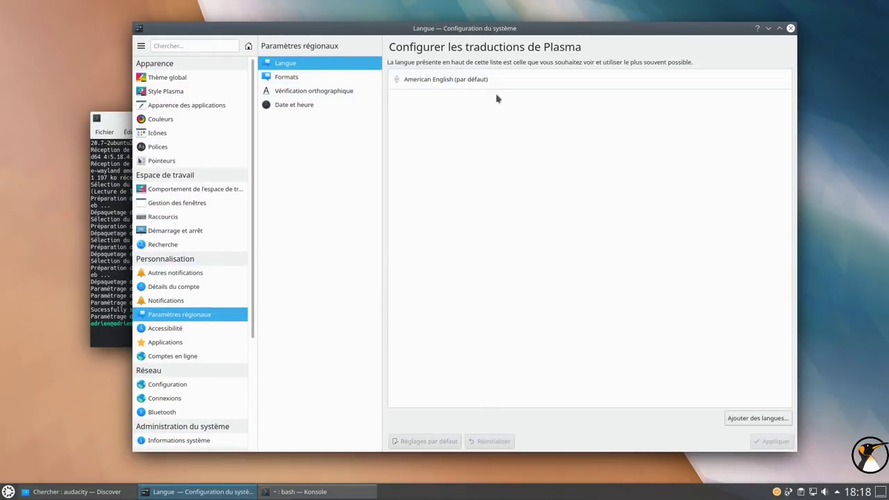
- Add français, make it the default, remove American English, and apply
{"action": "left_click", "coordinate": [750, 416]}
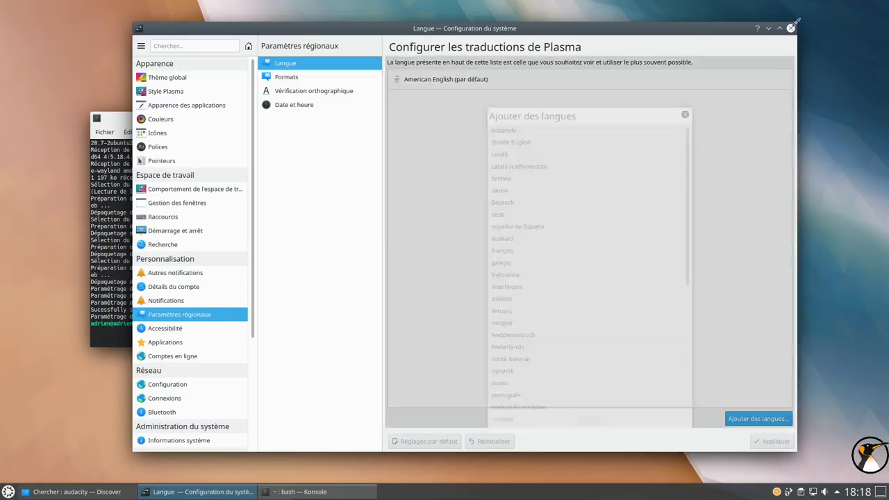
{"action": "left_click_drag", "start_coordinate": [799, 21], "coordinate": [643, 115]}
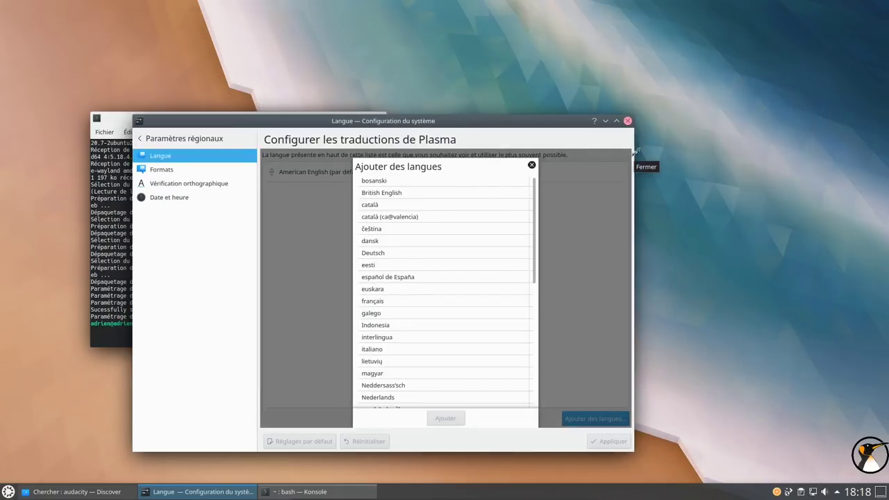
{"action": "left_click_drag", "start_coordinate": [522, 113], "coordinate": [641, 38]}
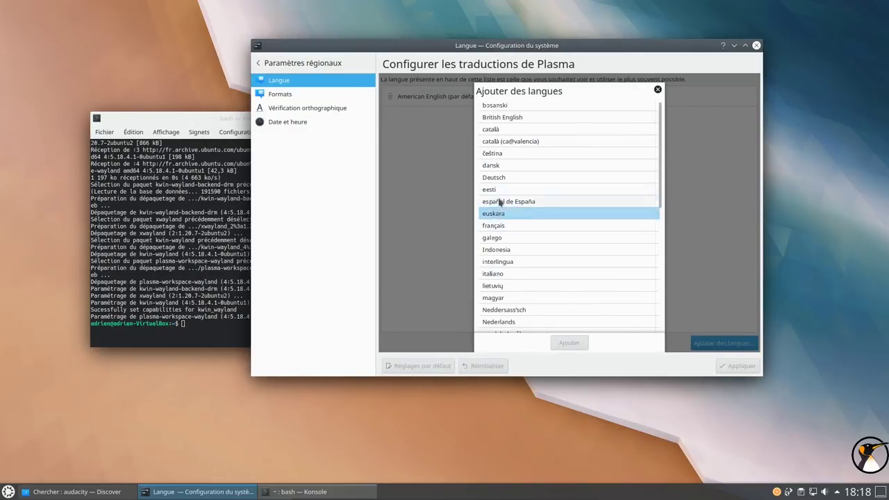
{"action": "left_click", "coordinate": [499, 238]}
{"action": "left_click", "coordinate": [499, 226]}
{"action": "left_click", "coordinate": [569, 343]}
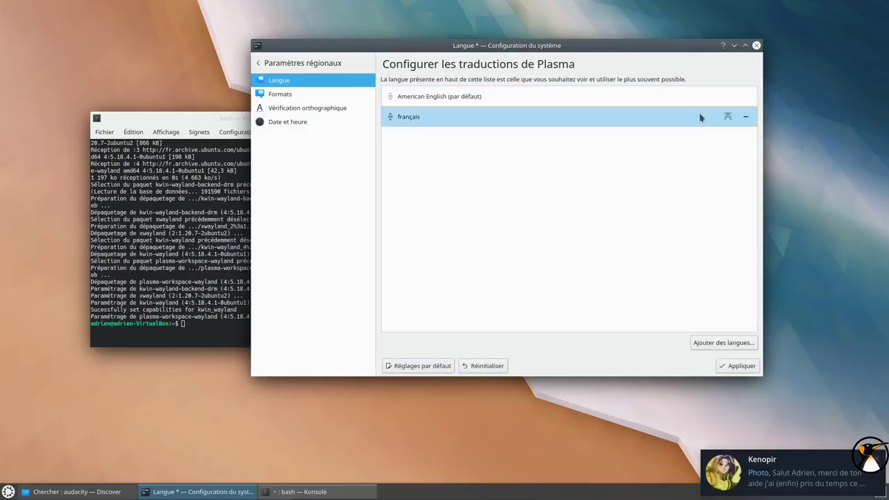
{"action": "left_click", "coordinate": [727, 116]}
{"action": "left_click", "coordinate": [745, 116]}
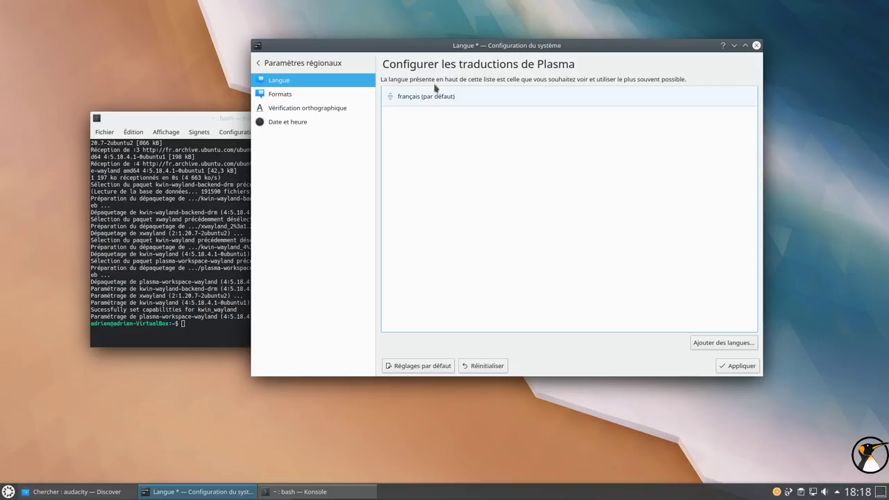
{"action": "left_click", "coordinate": [740, 366]}
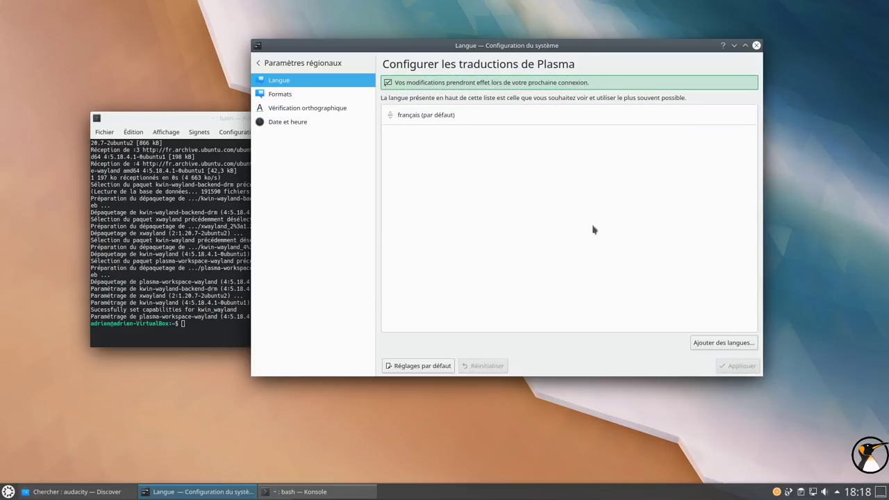
- Browse the Formats, spell-checking and date-time pages, then close the Konsole window
{"action": "left_click", "coordinate": [292, 95]}
{"action": "left_click", "coordinate": [291, 108]}
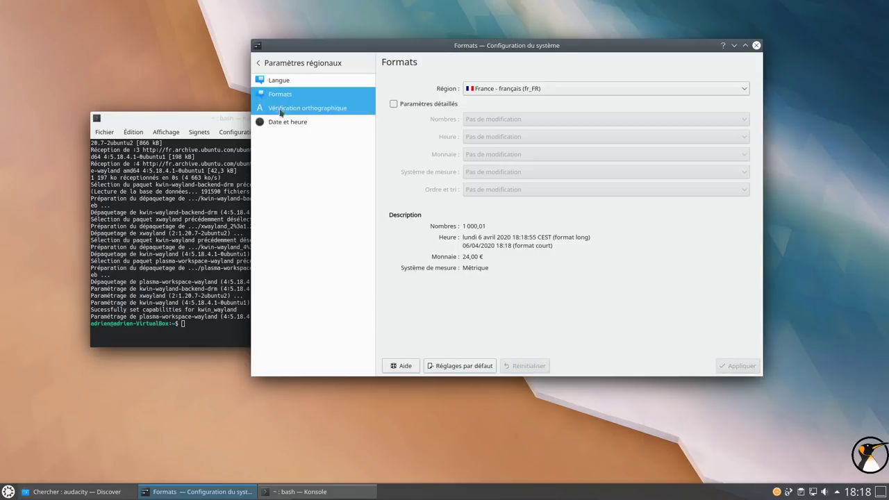
{"action": "left_click", "coordinate": [280, 125]}
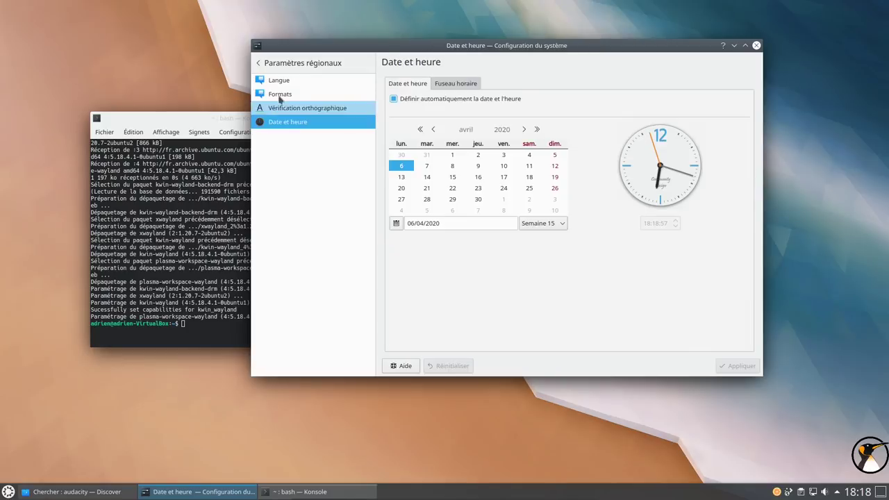
{"action": "left_click", "coordinate": [269, 63]}
{"action": "left_click", "coordinate": [215, 131]}
{"action": "left_click", "coordinate": [379, 118]}
{"action": "left_click", "coordinate": [300, 95]}
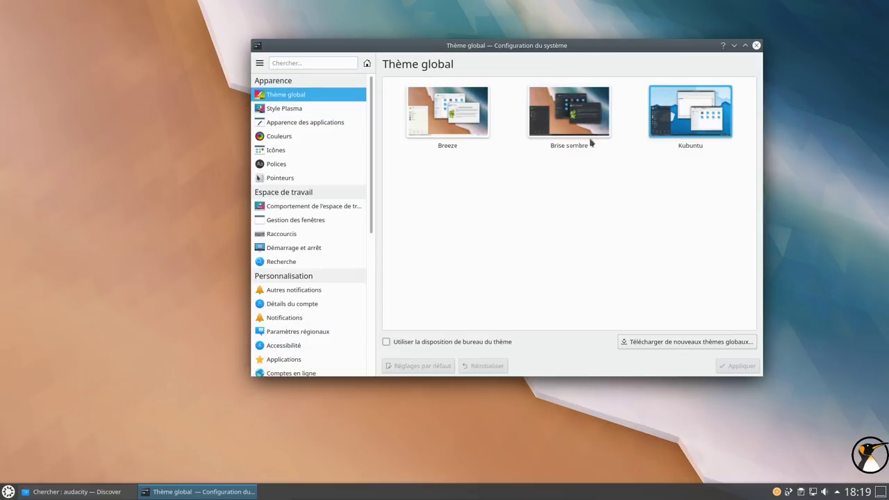
- Select the Brise sombre global theme, open Dolphin on the home folder, and apply the theme
{"action": "left_click", "coordinate": [568, 119]}
{"action": "left_click_drag", "start_coordinate": [506, 50], "coordinate": [569, 46]}
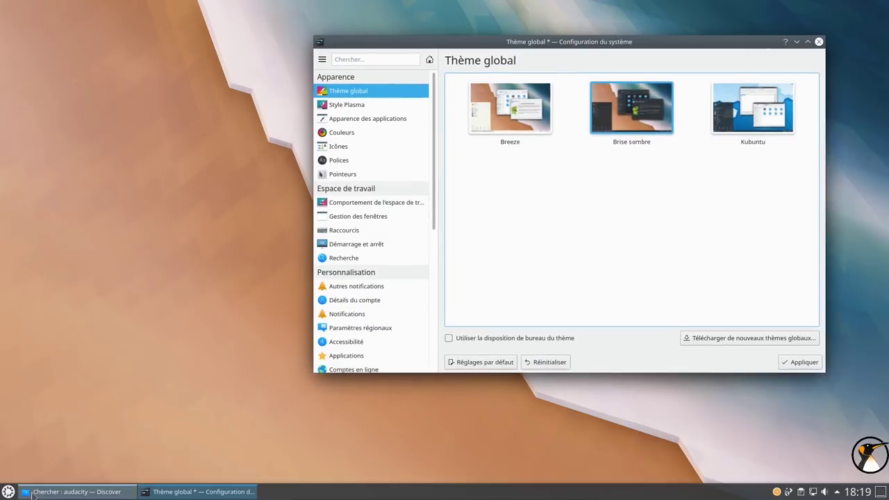
{"action": "left_click", "coordinate": [8, 492]}
{"action": "left_click", "coordinate": [13, 319]}
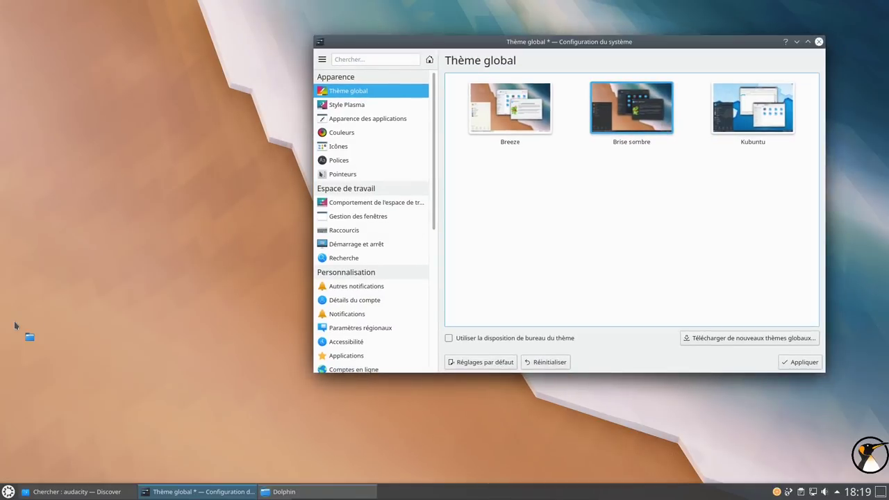
{"action": "left_click_drag", "start_coordinate": [201, 255], "coordinate": [213, 171]}
{"action": "left_click", "coordinate": [800, 361]}
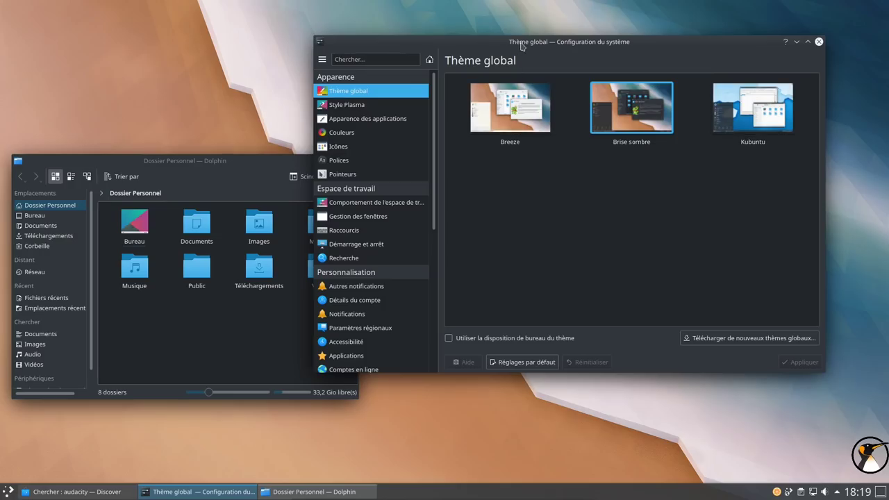
{"action": "left_click_drag", "start_coordinate": [521, 45], "coordinate": [551, 29]}
- Launch GIMP from the application launcher and close it again
{"action": "left_click", "coordinate": [8, 491]}
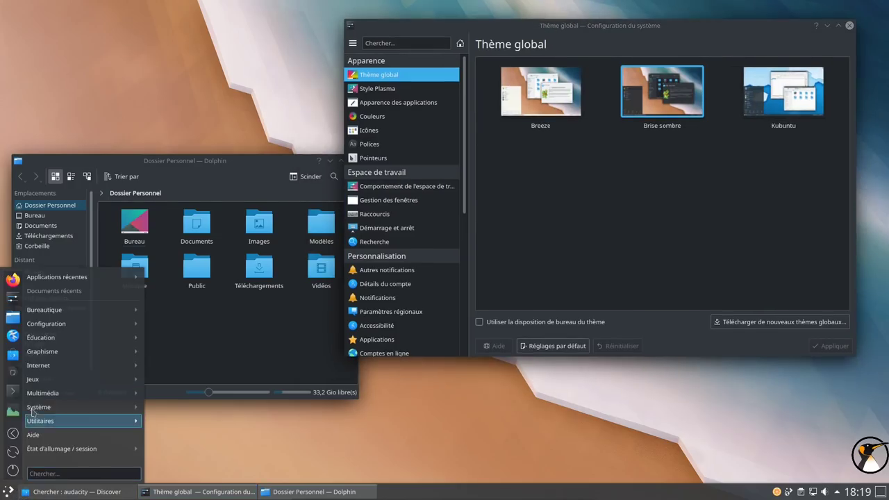
{"action": "mouse_move", "coordinate": [81, 381]}
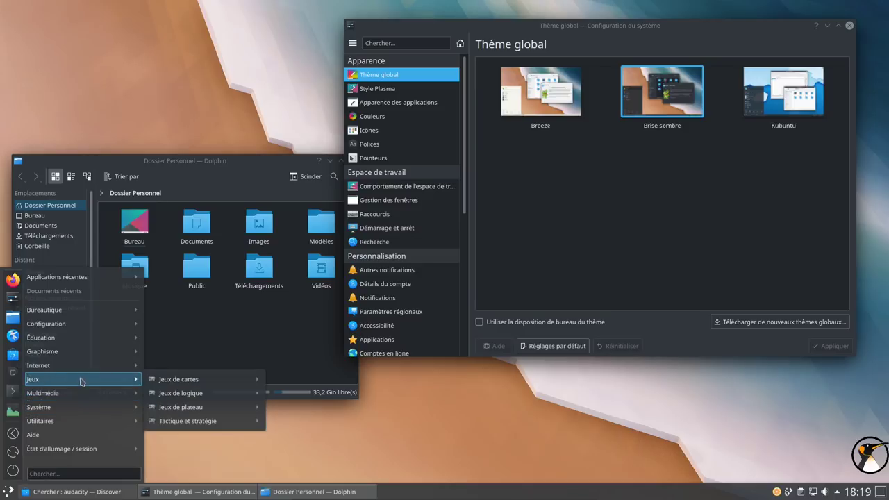
{"action": "mouse_move", "coordinate": [91, 351]}
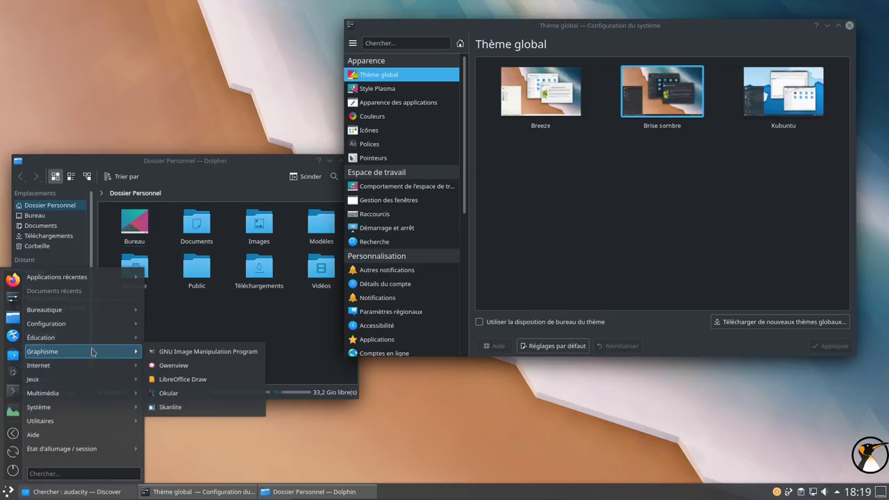
{"action": "left_click", "coordinate": [186, 351]}
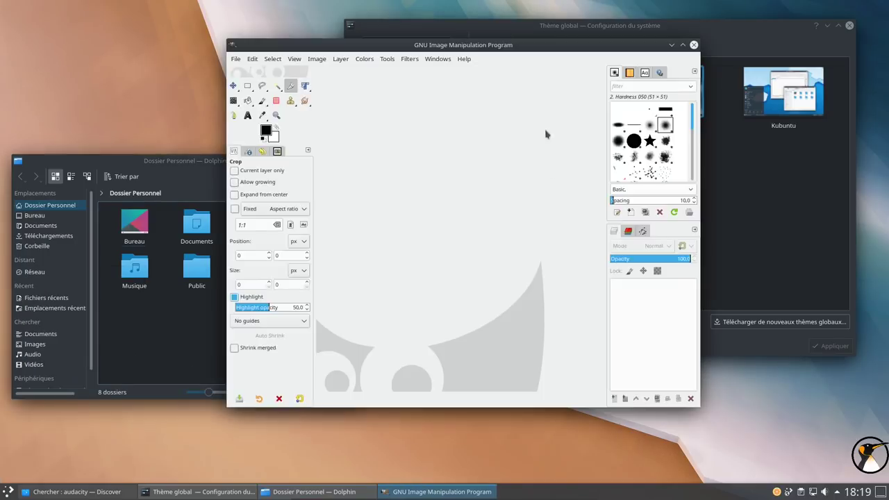
{"action": "left_click", "coordinate": [693, 45]}
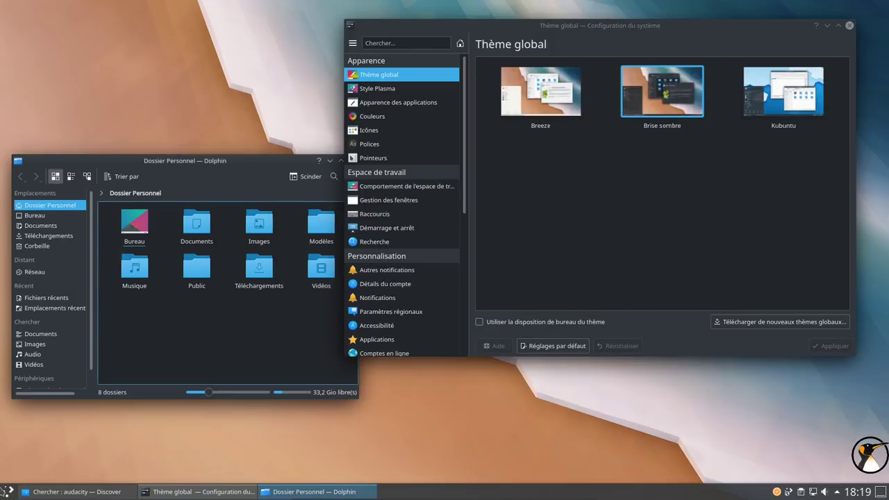
- Open Kdenlive from the Multimédia submenu and close it
{"action": "left_click", "coordinate": [8, 491]}
{"action": "mouse_move", "coordinate": [91, 347]}
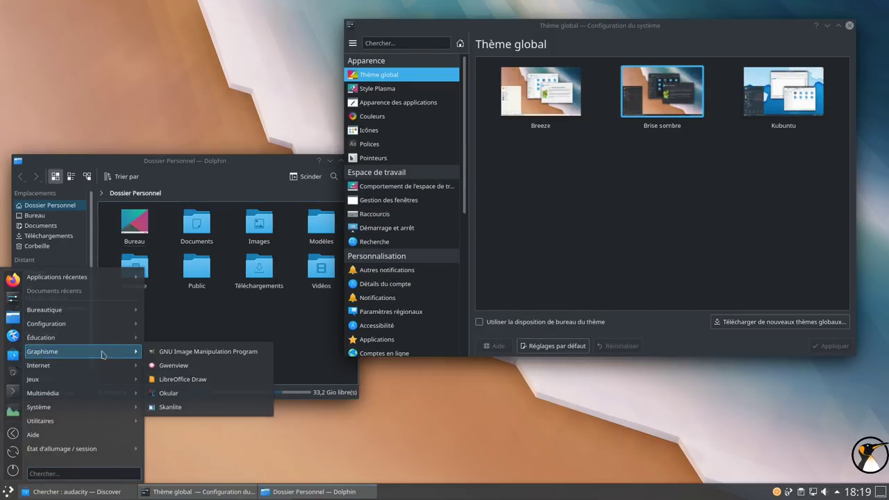
{"action": "mouse_move", "coordinate": [102, 370]}
{"action": "mouse_move", "coordinate": [102, 385]}
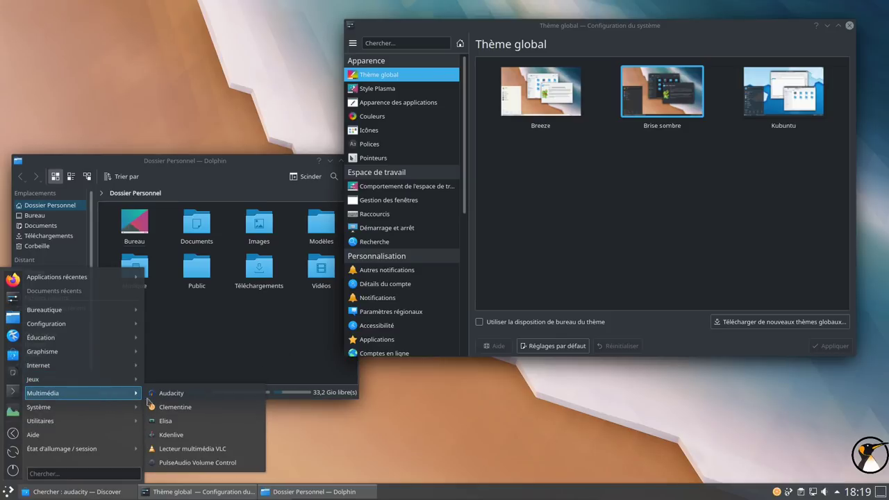
{"action": "left_click", "coordinate": [170, 435]}
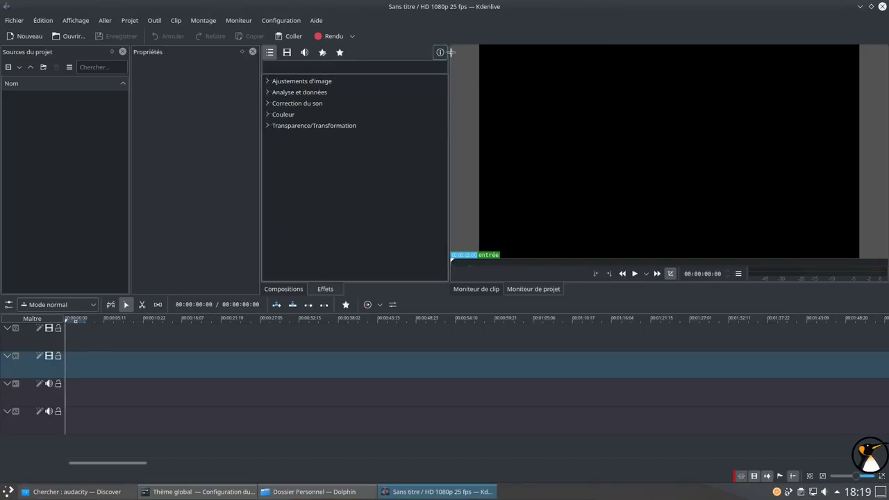
{"action": "left_click", "coordinate": [882, 7]}
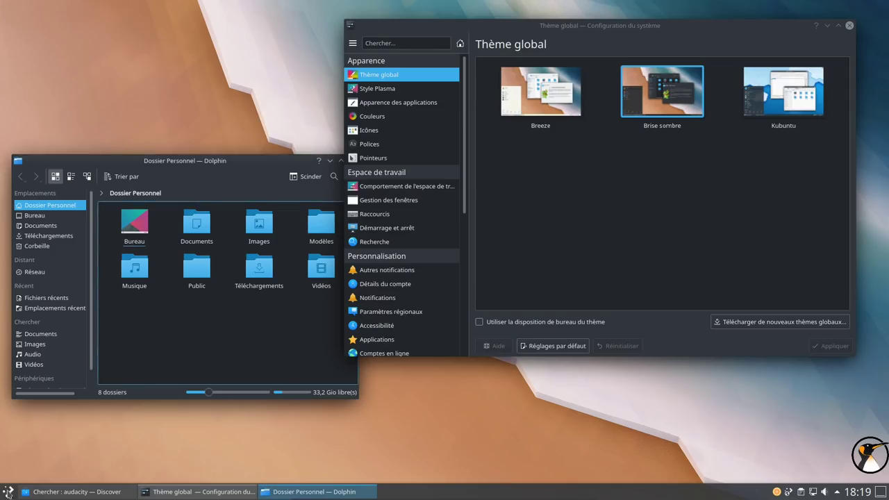
- Search 'clem' in the launcher, start Clementine, and quit it from the Musique menu
{"action": "left_click", "coordinate": [7, 492]}
{"action": "type", "text": "clem"}
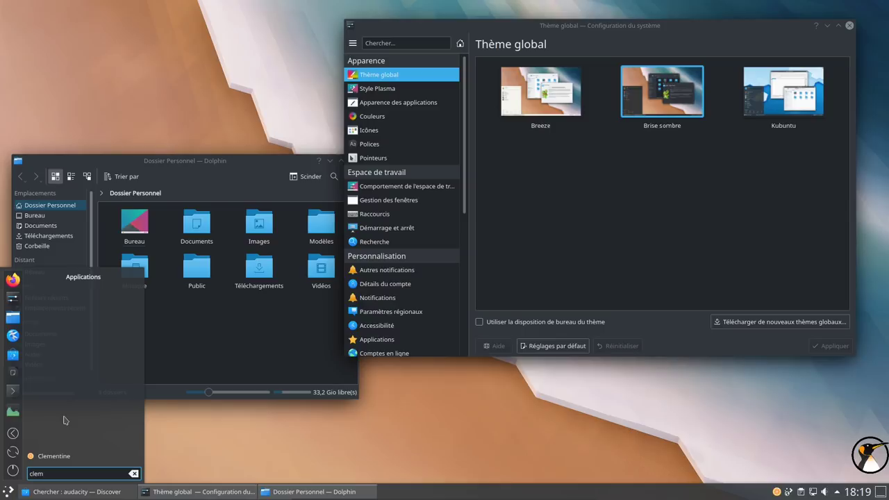
{"action": "left_click", "coordinate": [62, 457]}
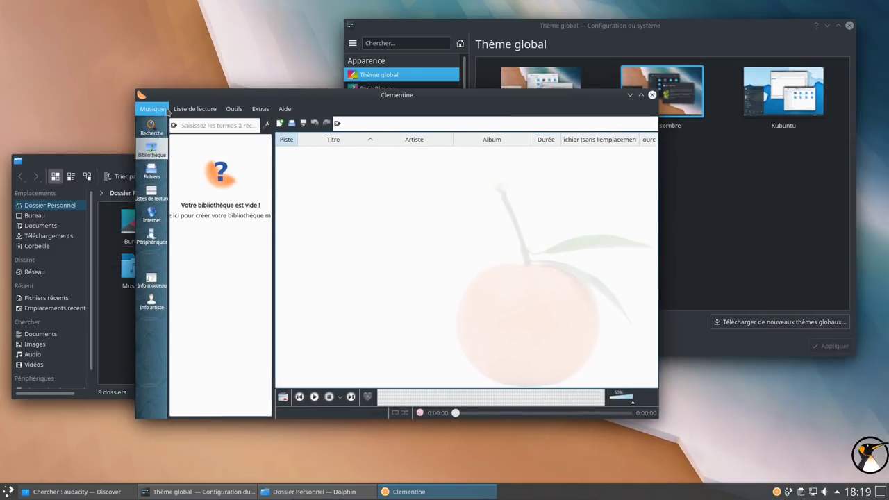
{"action": "left_click", "coordinate": [151, 109]}
{"action": "left_click", "coordinate": [155, 243]}
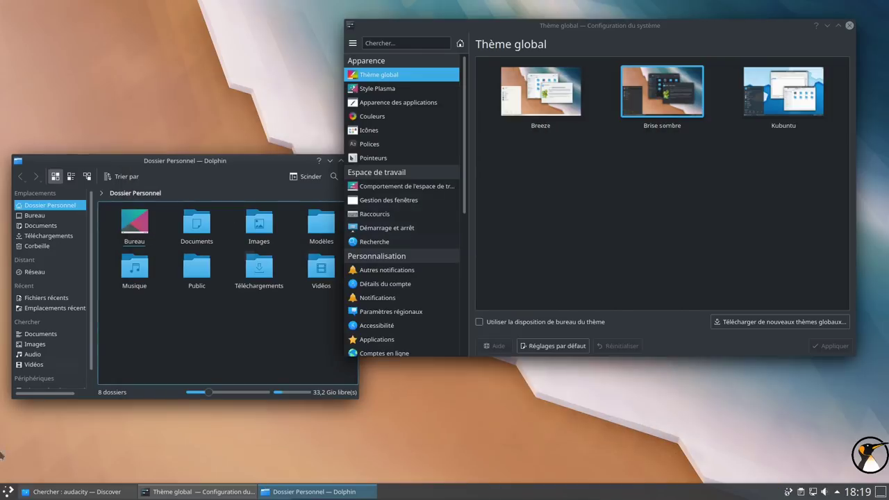
{"action": "left_click", "coordinate": [8, 492]}
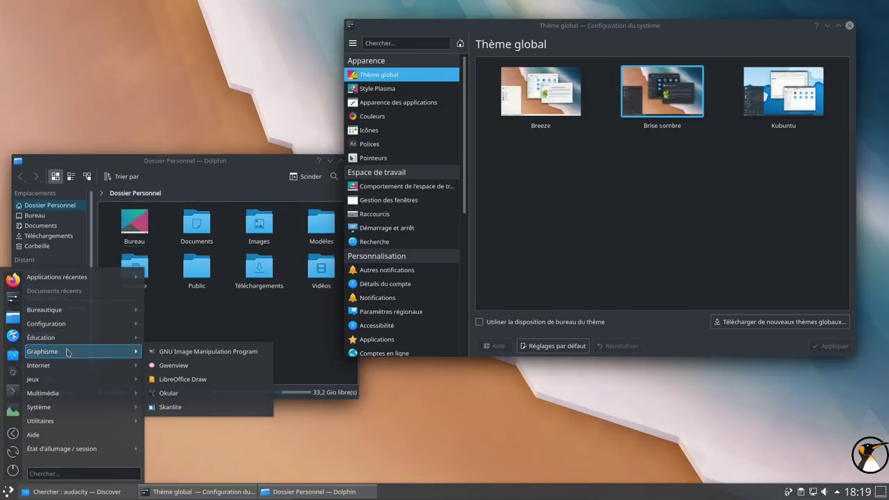
- Launch LibreOffice Calc, unmaximize its window, and select cells from I7 to P28
{"action": "mouse_move", "coordinate": [73, 325]}
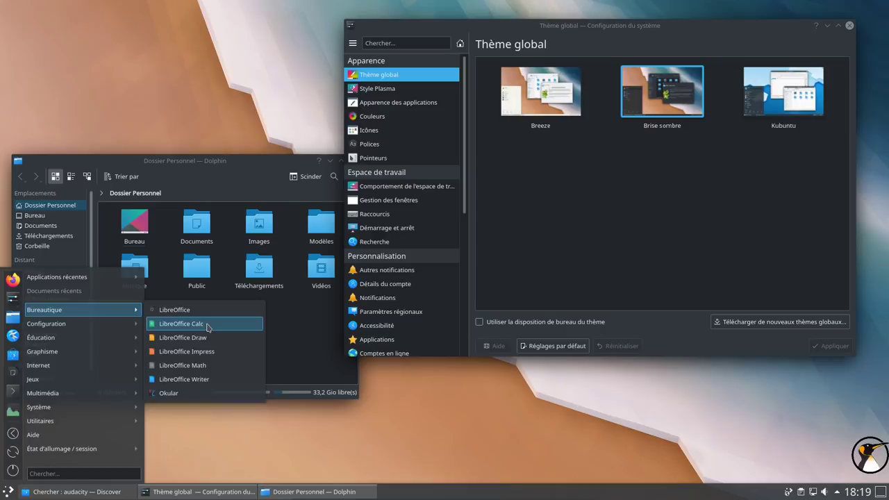
{"action": "left_click", "coordinate": [207, 324]}
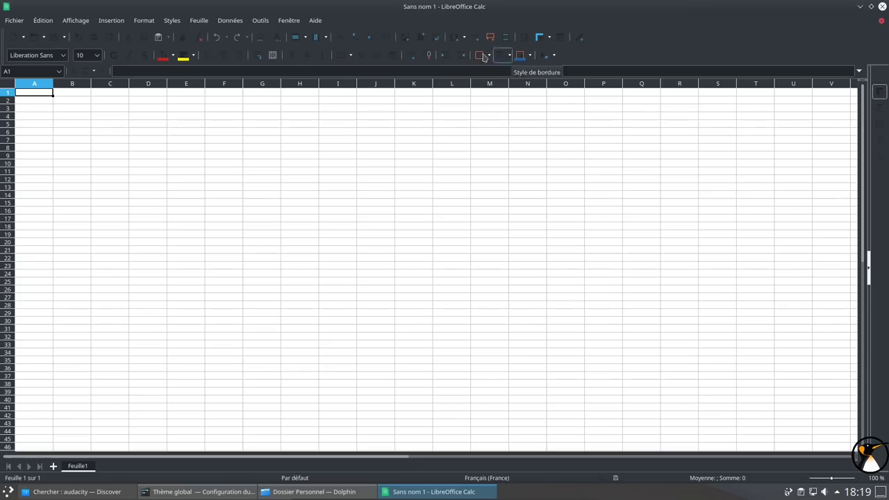
{"action": "left_click_drag", "start_coordinate": [313, 8], "coordinate": [341, 28]}
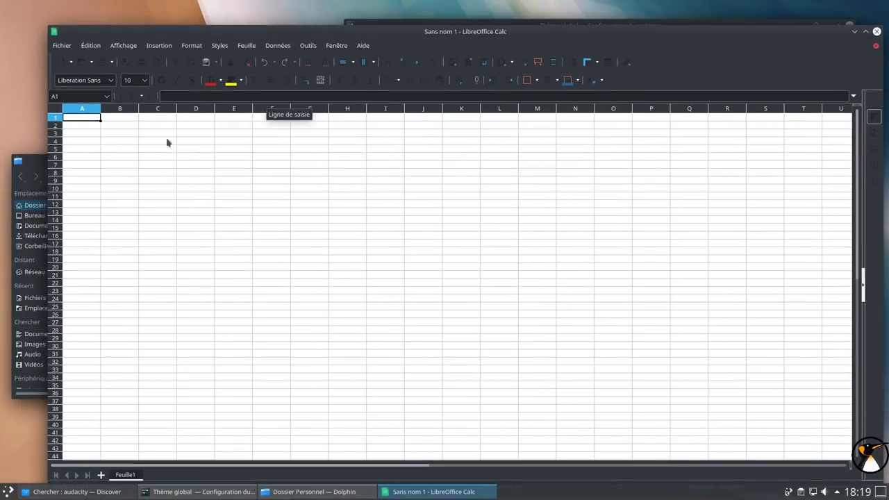
{"action": "left_click", "coordinate": [376, 167]}
{"action": "left_click_drag", "start_coordinate": [474, 175], "coordinate": [653, 322]}
{"action": "left_click", "coordinate": [650, 329]}
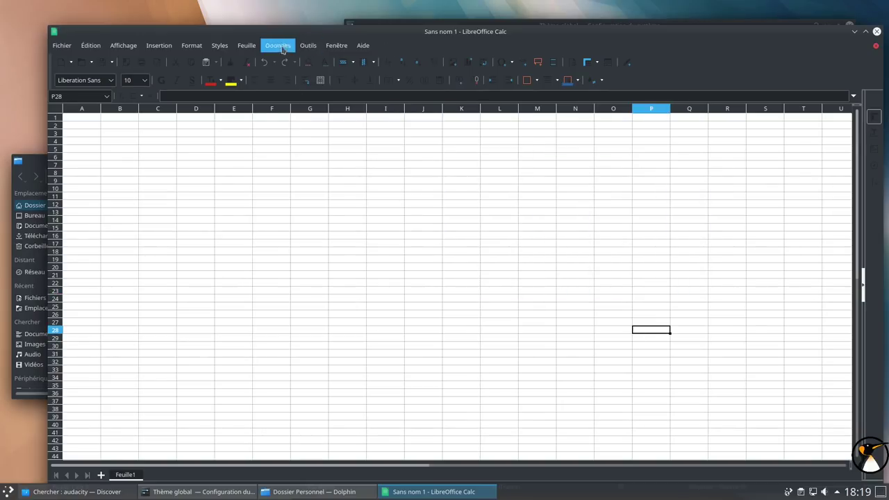
- Set grid line colour to Gris foncé 2 under LibreOffice Calc > Affichage, then close 'Sans nom 1' unsaved
{"action": "left_click", "coordinate": [308, 46]}
{"action": "left_click", "coordinate": [336, 318]}
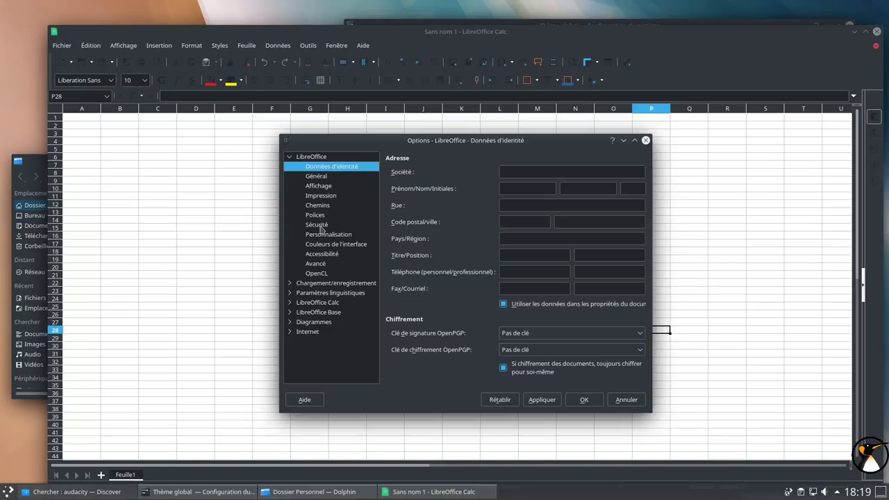
{"action": "left_click", "coordinate": [306, 302]}
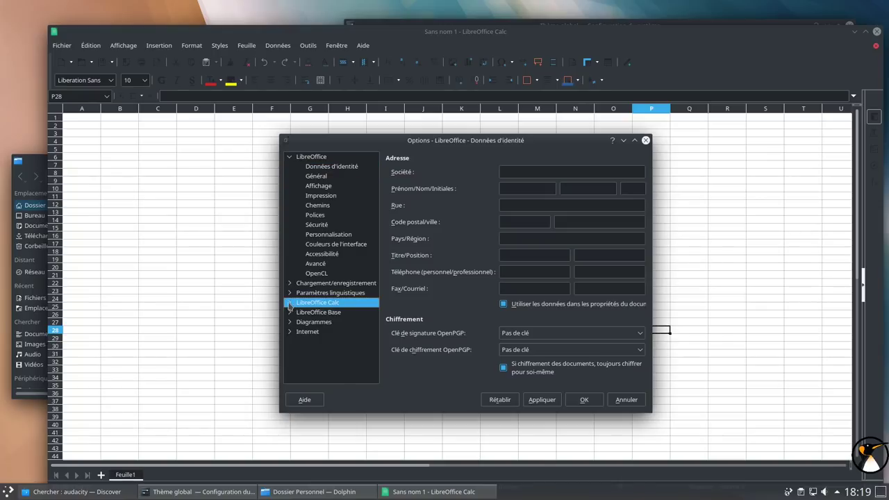
{"action": "left_click", "coordinate": [289, 303]}
{"action": "left_click", "coordinate": [310, 312]}
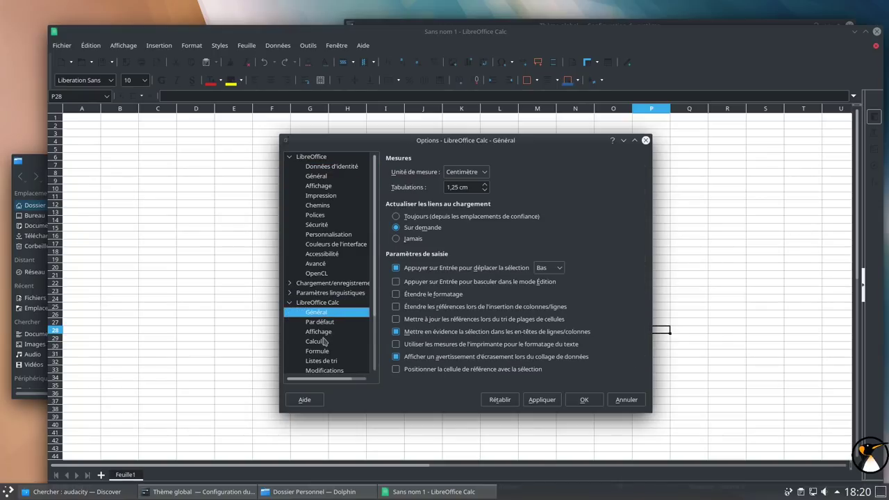
{"action": "left_click", "coordinate": [322, 332]}
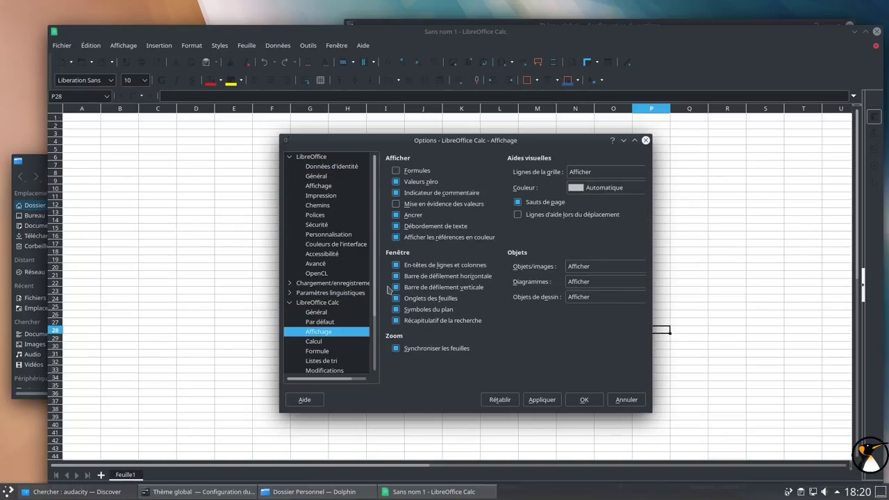
{"action": "left_click", "coordinate": [602, 193]}
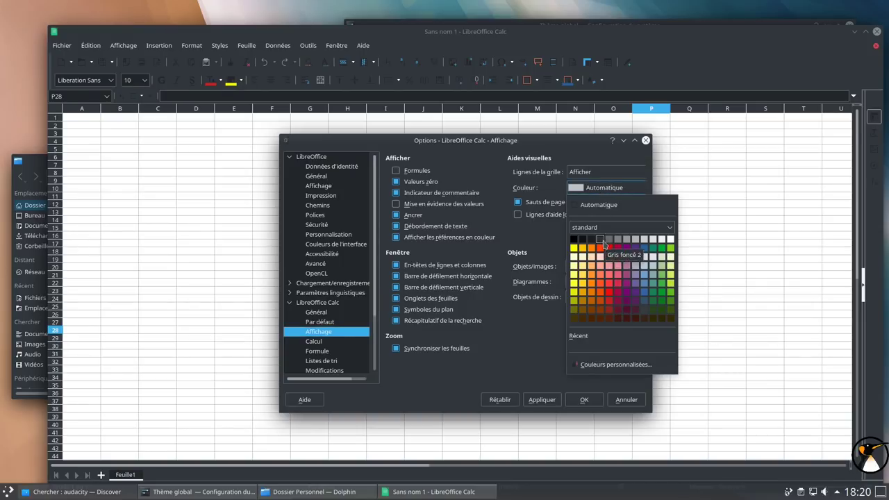
{"action": "left_click", "coordinate": [605, 242]}
{"action": "left_click", "coordinate": [547, 401]}
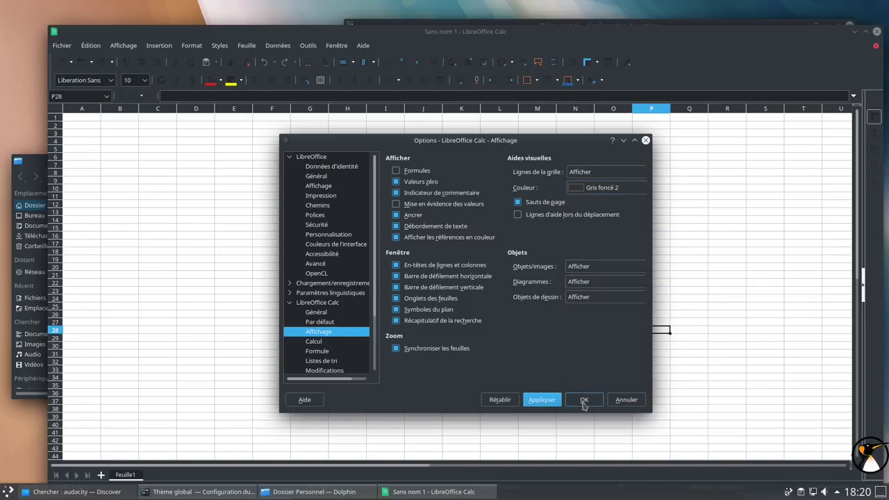
{"action": "left_click", "coordinate": [584, 400]}
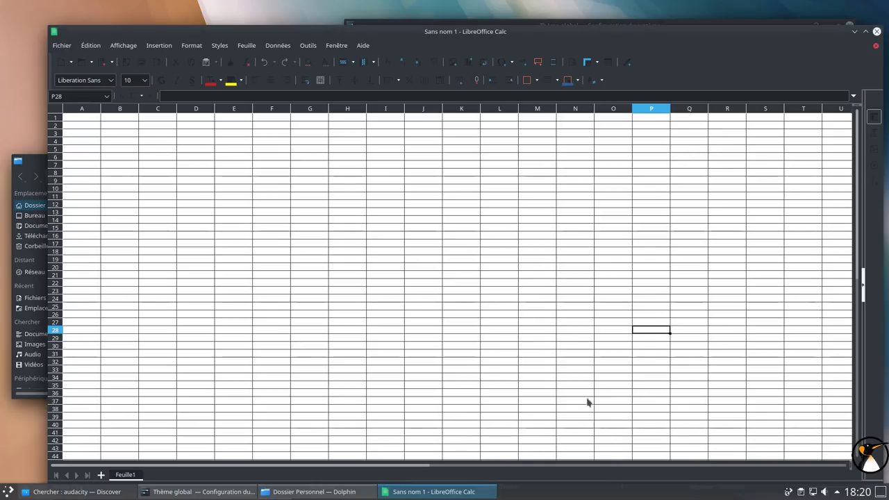
{"action": "left_click", "coordinate": [876, 33]}
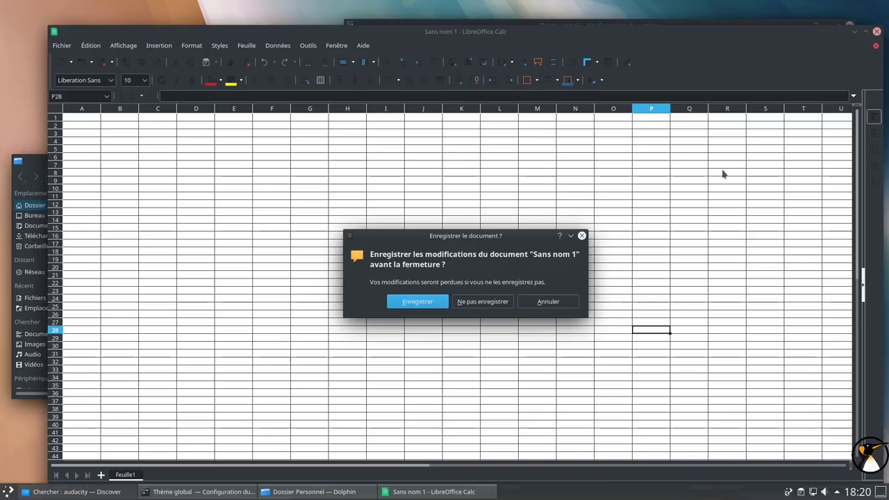
{"action": "left_click", "coordinate": [494, 303]}
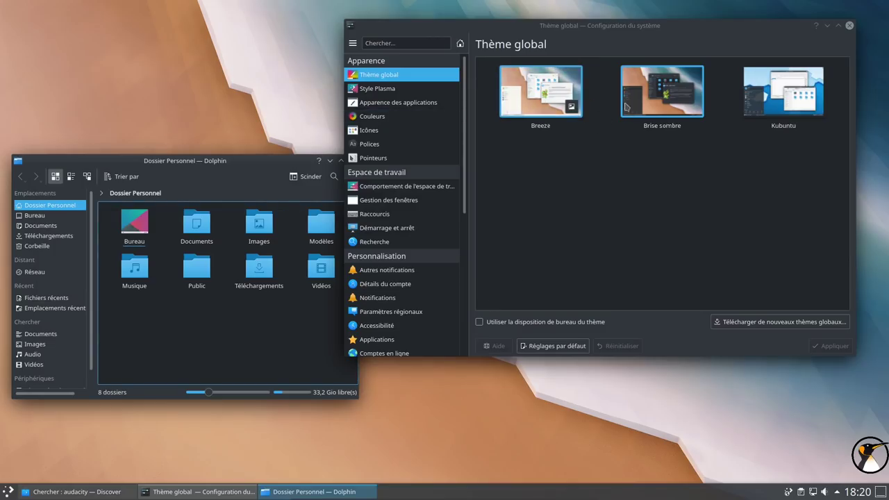
- Apply the light Kubuntu global theme, then review the Plasma style and application appearance pages
{"action": "left_click", "coordinate": [783, 92]}
{"action": "left_click", "coordinate": [817, 340]}
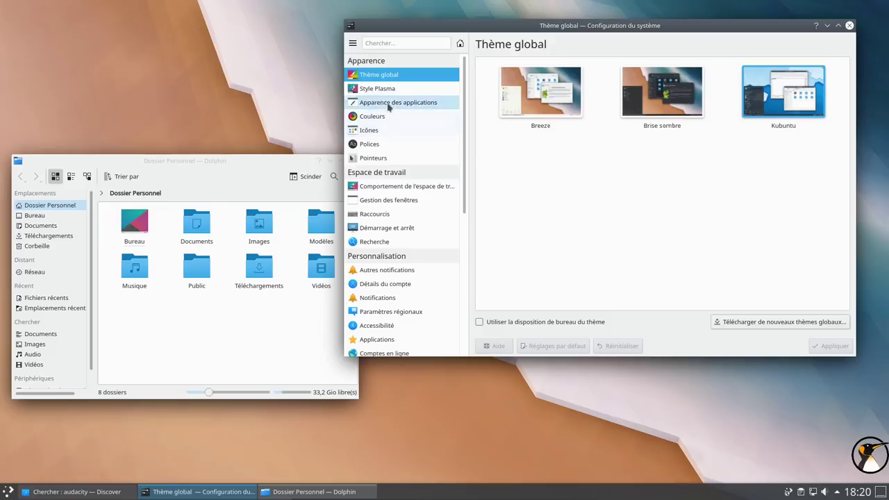
{"action": "left_click", "coordinate": [395, 91]}
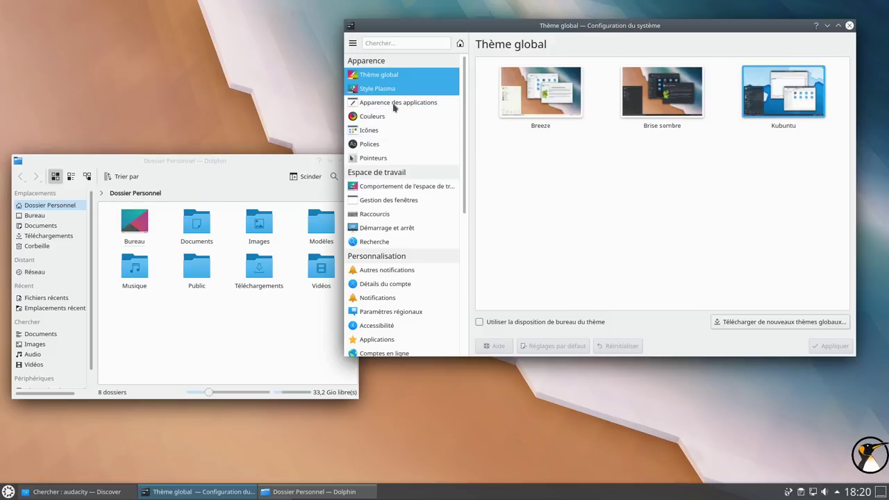
{"action": "left_click", "coordinate": [395, 103]}
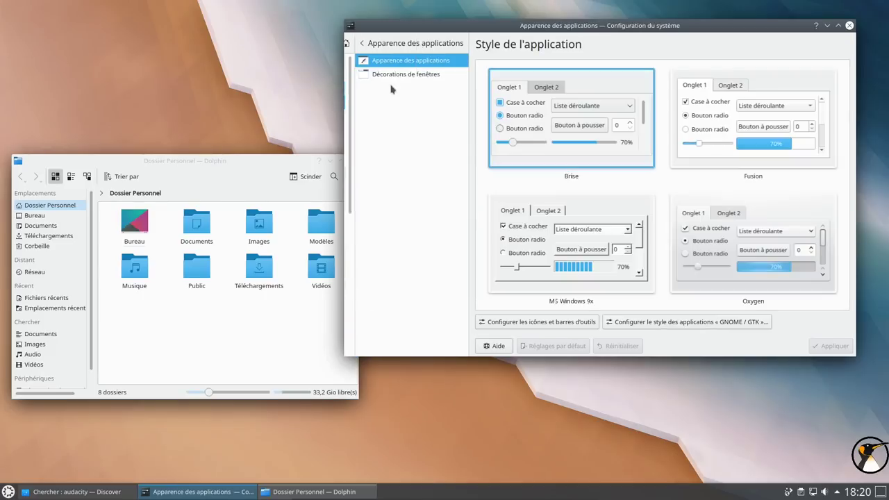
{"action": "left_click", "coordinate": [356, 46]}
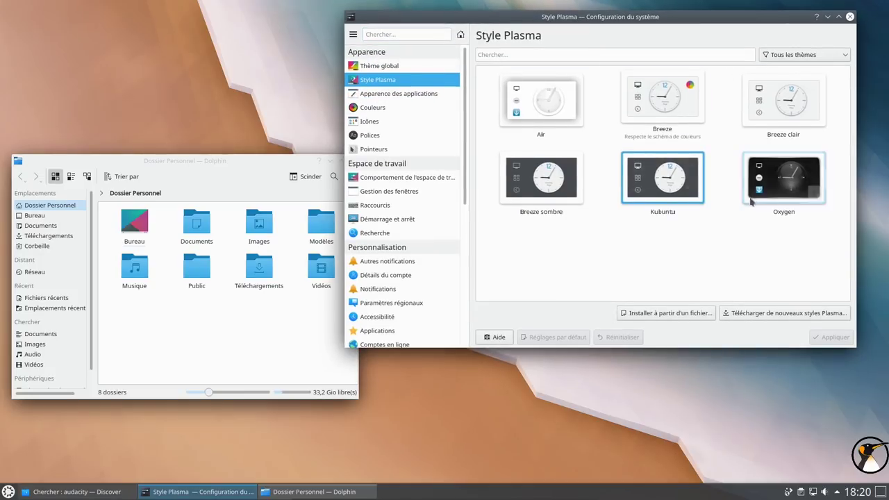
- Check the Couleurs and Icônes pages, close System Settings, and centre the Dolphin window
{"action": "left_click", "coordinate": [368, 108]}
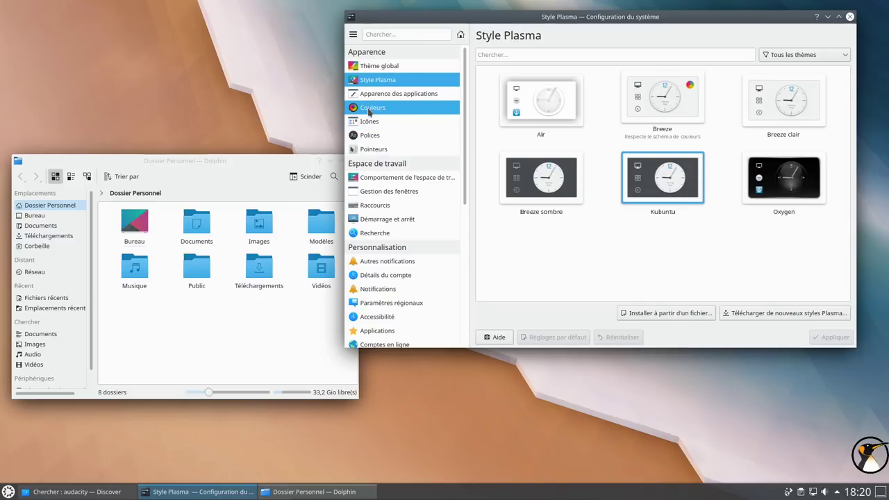
{"action": "left_click", "coordinate": [369, 122]}
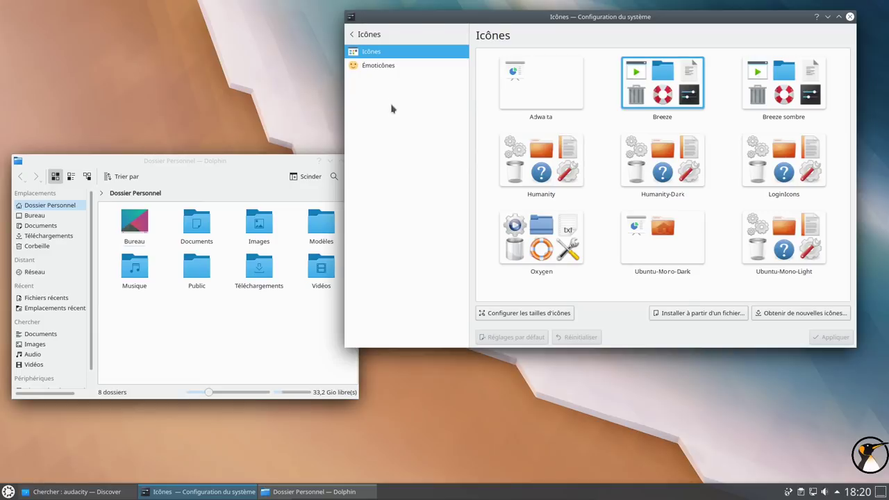
{"action": "left_click", "coordinate": [404, 34]}
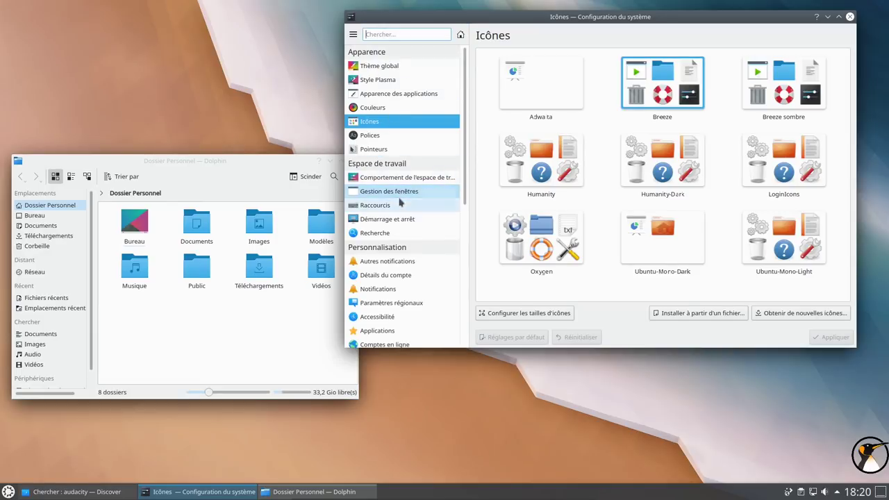
{"action": "scroll", "coordinate": [406, 278], "scroll_direction": "down", "scroll_amount": 1}
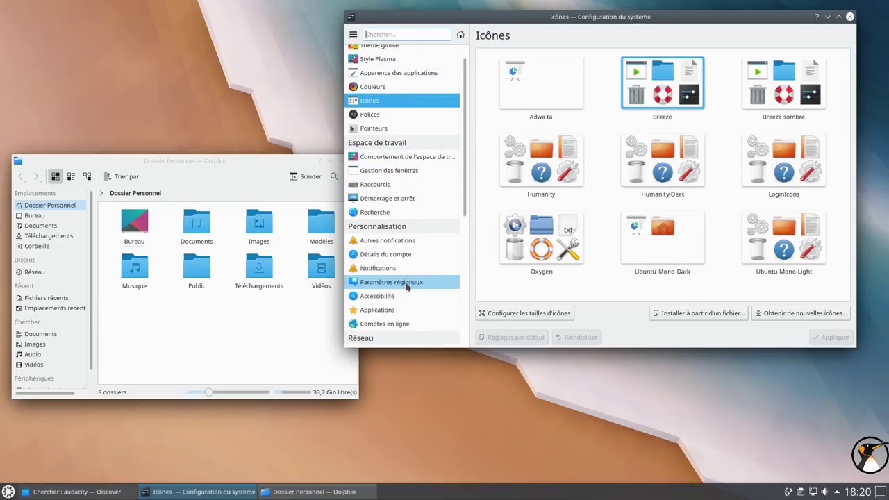
{"action": "scroll", "coordinate": [407, 285], "scroll_direction": "down", "scroll_amount": 2}
{"action": "scroll", "coordinate": [406, 285], "scroll_direction": "down", "scroll_amount": 2}
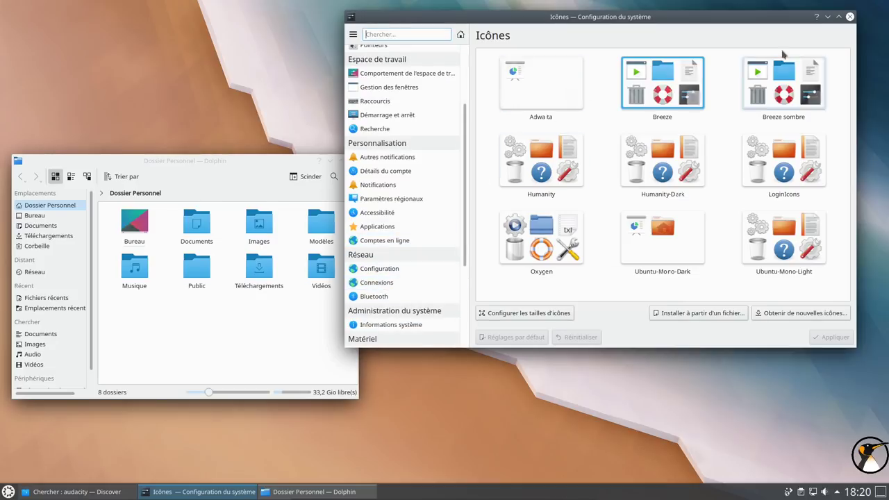
{"action": "left_click", "coordinate": [849, 16]}
{"action": "left_click_drag", "start_coordinate": [253, 161], "coordinate": [494, 91]}
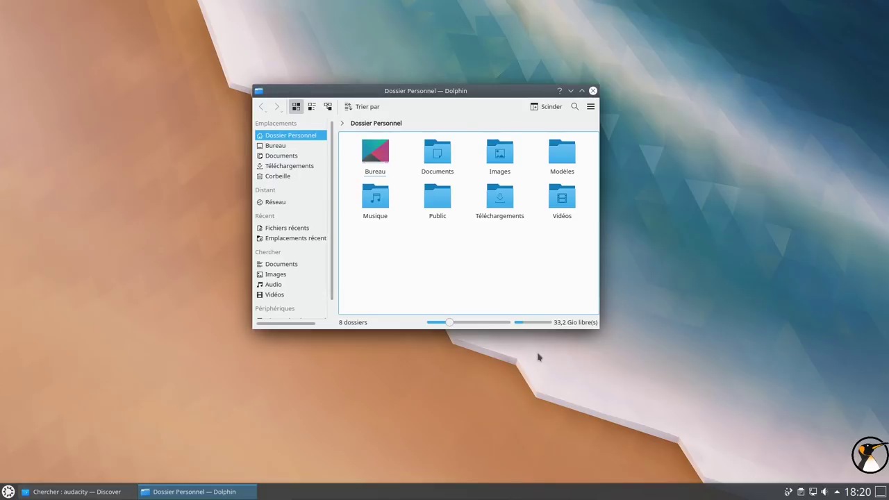
- Pass the HUAWEI PRA-LX1 phone through to the VM via Devices > USB
{"action": "mouse_move", "coordinate": [526, 496]}
{"action": "left_click", "coordinate": [466, 496]}
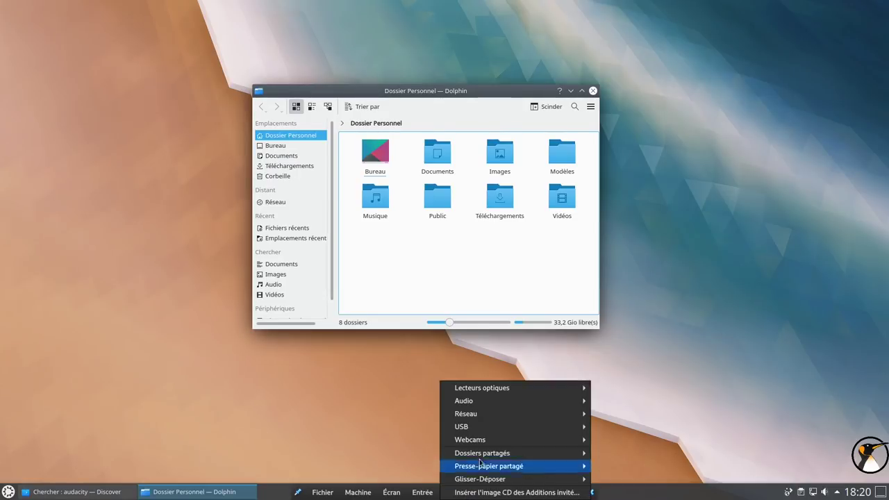
{"action": "mouse_move", "coordinate": [492, 416]}
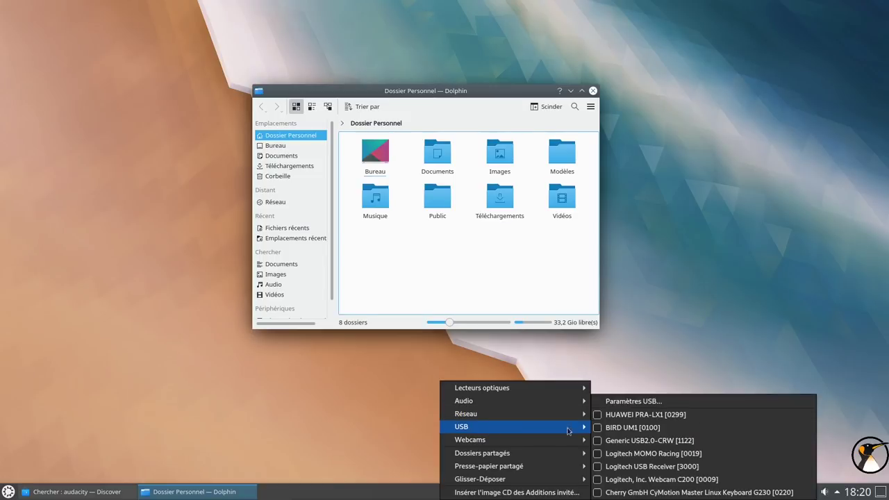
{"action": "left_click", "coordinate": [647, 417]}
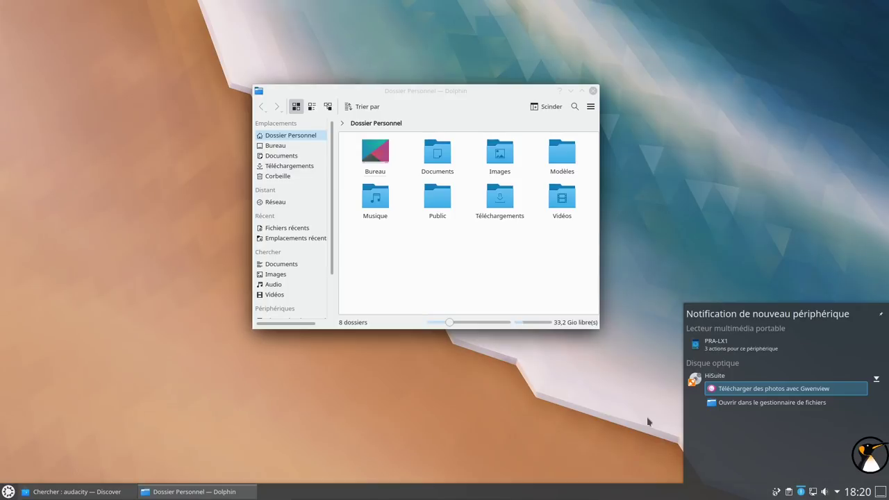
- Expand the PRA-LX1 entry in the tray device notifier to show its actions
{"action": "left_click", "coordinate": [660, 269]}
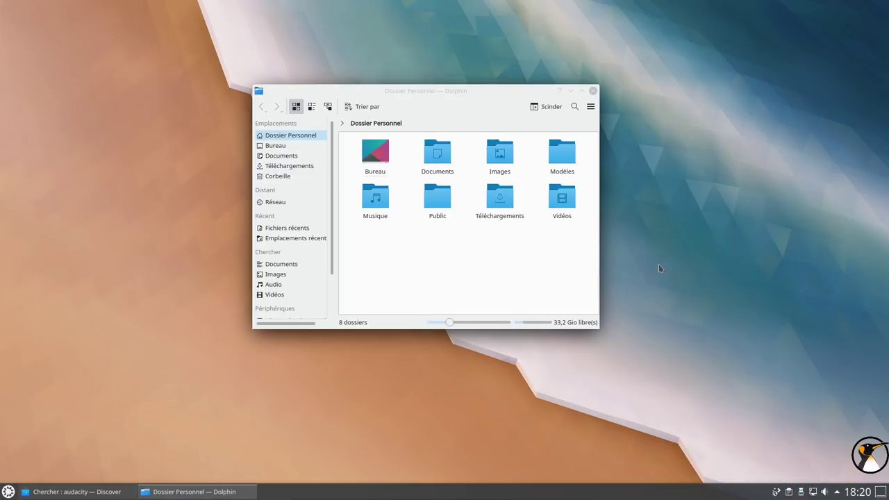
{"action": "left_click", "coordinate": [801, 492]}
{"action": "left_click", "coordinate": [729, 344]}
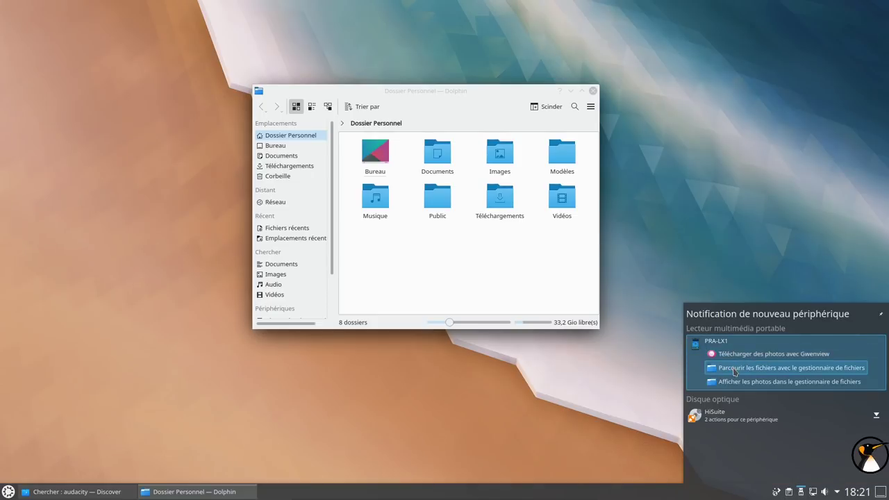
- Browse the phone's internal storage in Dolphin and view canard_qui-glisse.jpg, then close Gwenview
{"action": "left_click", "coordinate": [734, 369]}
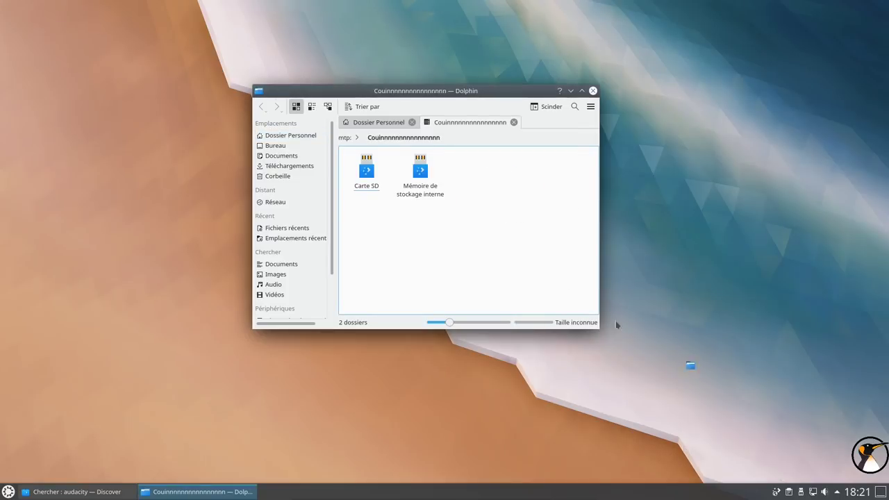
{"action": "left_click", "coordinate": [411, 122]}
{"action": "left_click_drag", "start_coordinate": [426, 92], "coordinate": [416, 146]}
{"action": "left_click", "coordinate": [416, 146]}
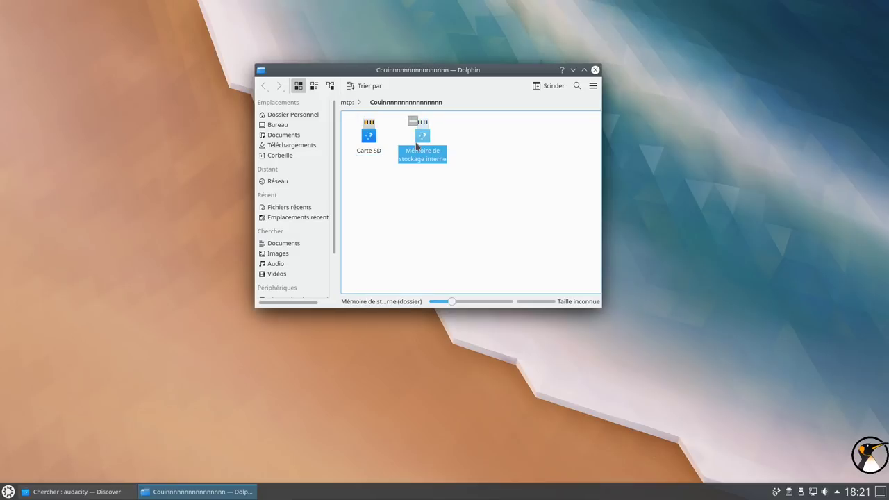
{"action": "left_click", "coordinate": [422, 141]}
{"action": "scroll", "coordinate": [528, 205], "scroll_direction": "down", "scroll_amount": 4}
{"action": "left_click", "coordinate": [502, 277]}
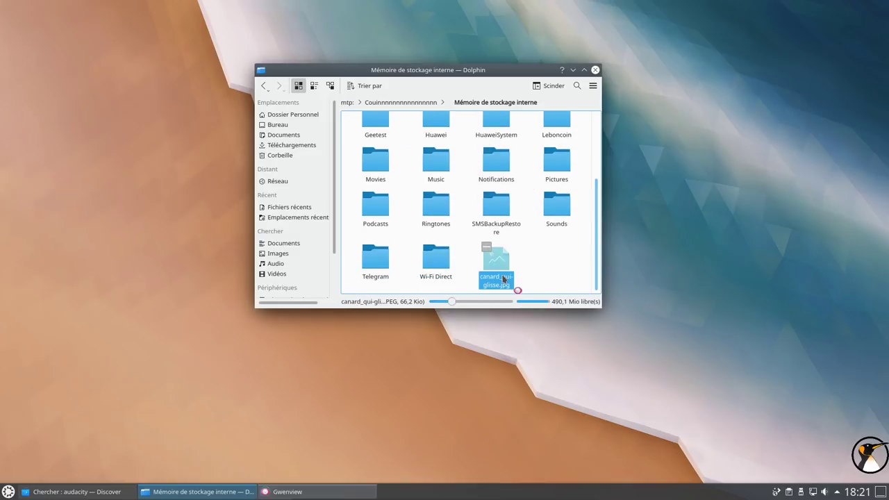
{"action": "left_click_drag", "start_coordinate": [616, 252], "coordinate": [182, 56]}
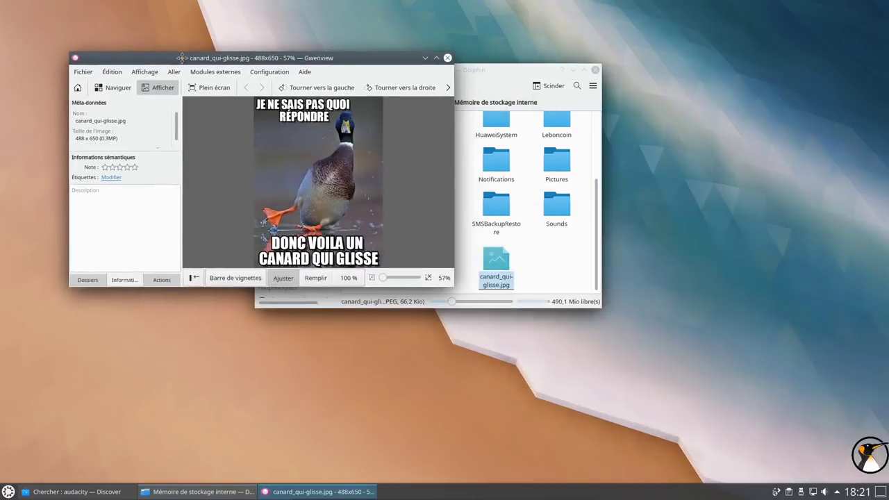
{"action": "left_click", "coordinate": [448, 59]}
- Open Dance-DontStop.ogg from Carte SD > music > Libre
{"action": "left_click_drag", "start_coordinate": [462, 71], "coordinate": [512, 46]}
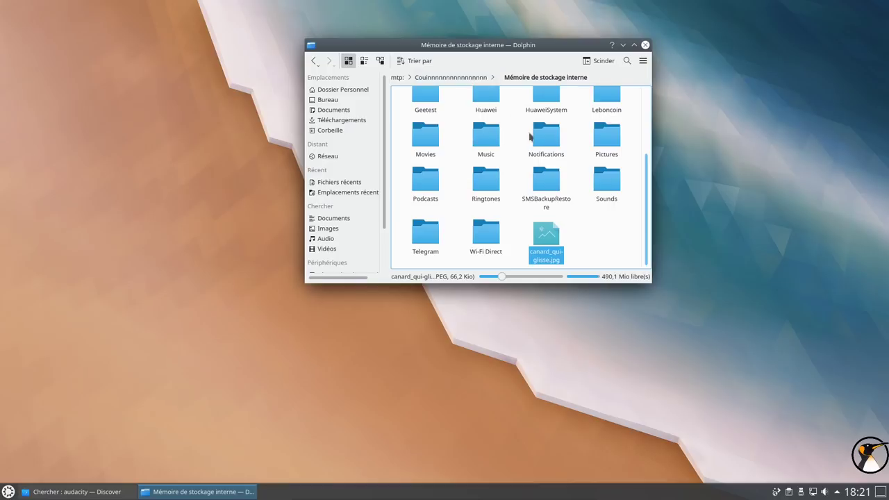
{"action": "scroll", "coordinate": [530, 137], "scroll_direction": "up", "scroll_amount": 3}
{"action": "left_click", "coordinate": [486, 78]}
{"action": "left_click", "coordinate": [414, 119]}
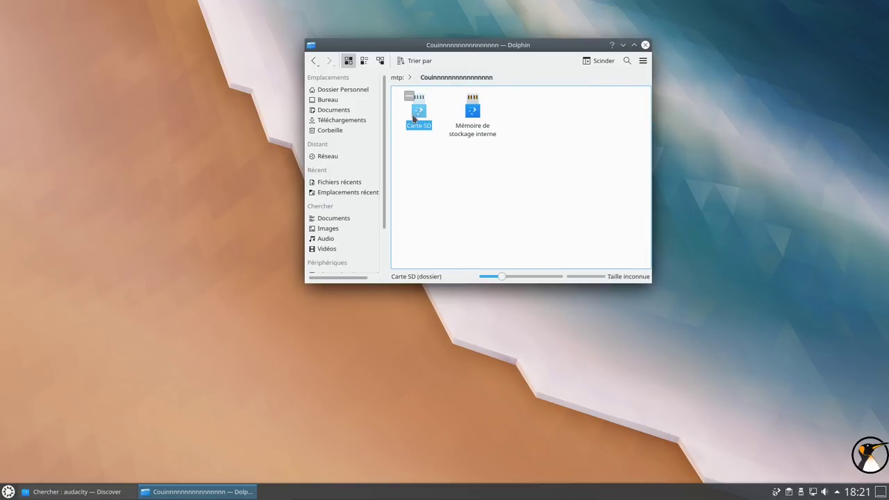
{"action": "double_click", "coordinate": [414, 119]}
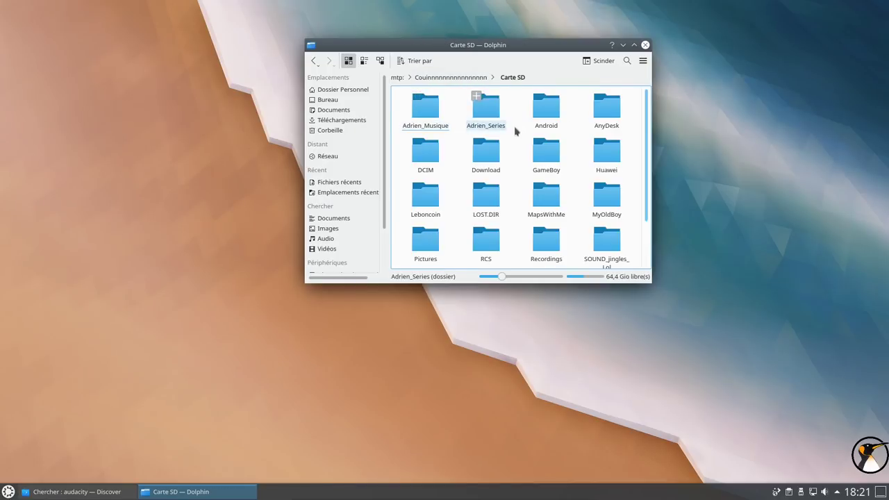
{"action": "double_click", "coordinate": [429, 124]}
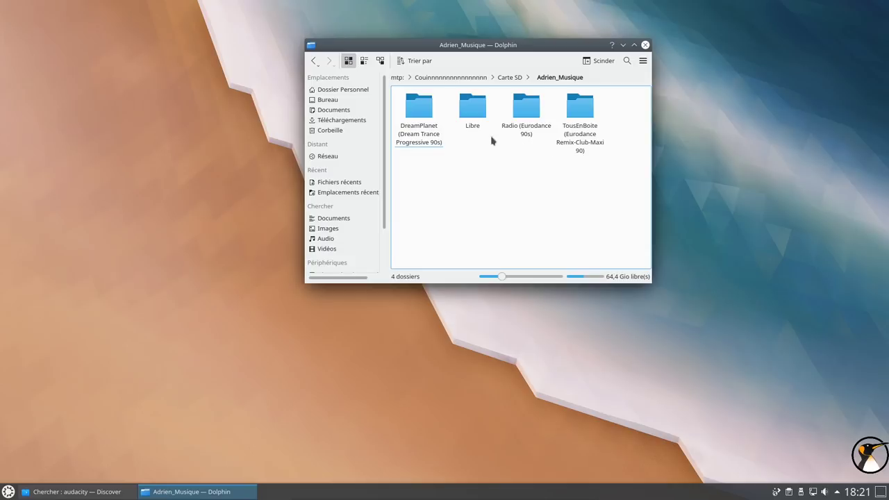
{"action": "double_click", "coordinate": [475, 129]}
{"action": "double_click", "coordinate": [435, 133]}
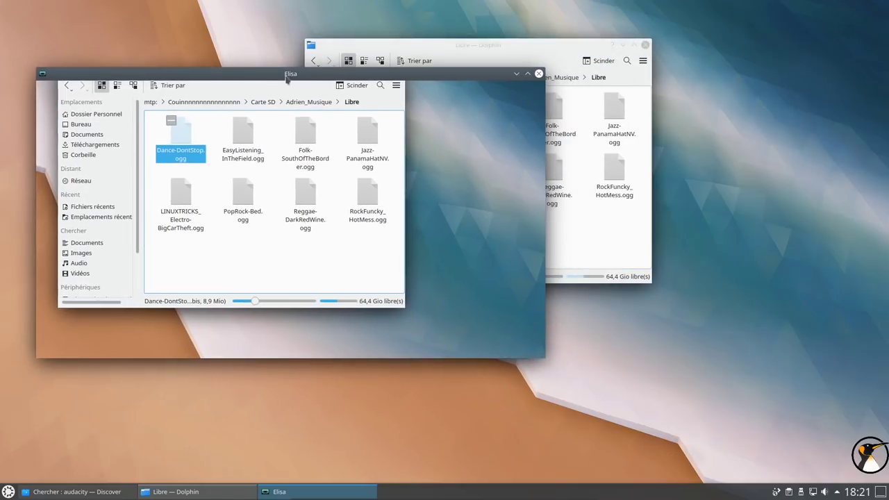
- Try playing Dance-DontStop.ogg in Elisa, then close the player
{"action": "left_click_drag", "start_coordinate": [447, 46], "coordinate": [643, 58]}
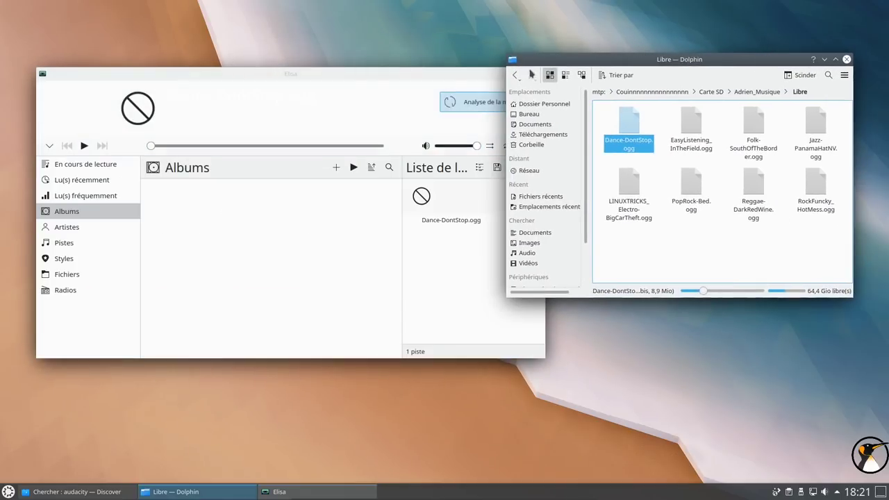
{"action": "left_click_drag", "start_coordinate": [306, 77], "coordinate": [300, 70]}
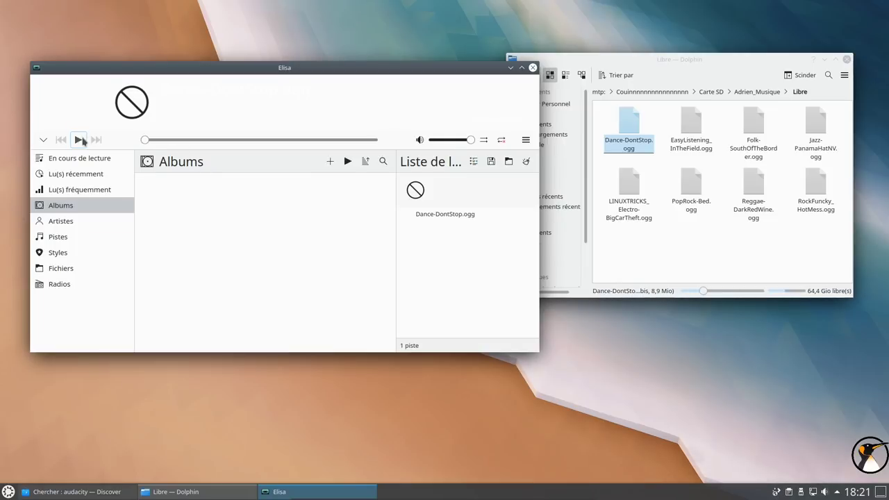
{"action": "left_click", "coordinate": [438, 217]}
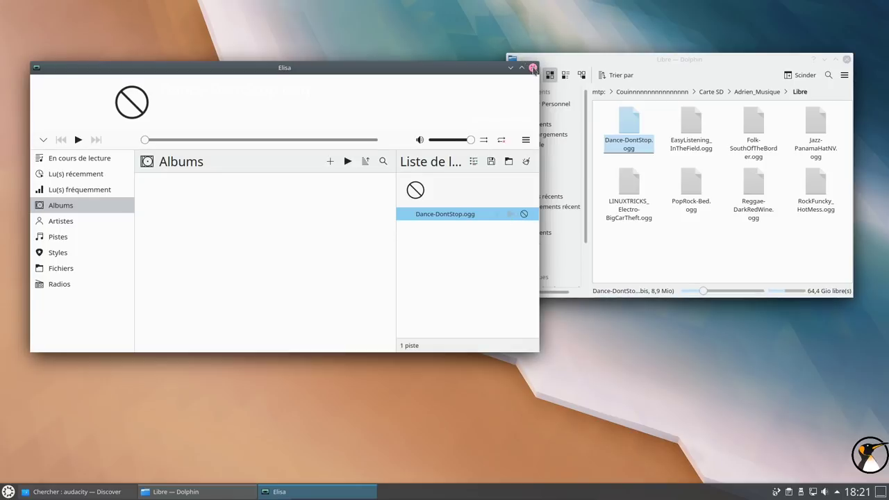
{"action": "left_click", "coordinate": [532, 67]}
- Copy Dance-DontStop.ogg from the phone and paste it into Téléchargements
{"action": "right_click", "coordinate": [633, 127]}
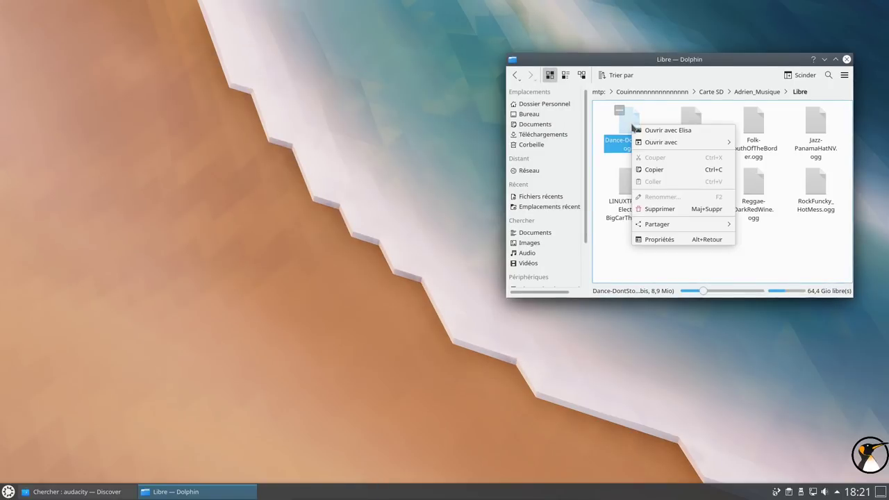
{"action": "left_click", "coordinate": [653, 175]}
{"action": "left_click_drag", "start_coordinate": [625, 61], "coordinate": [572, 61]}
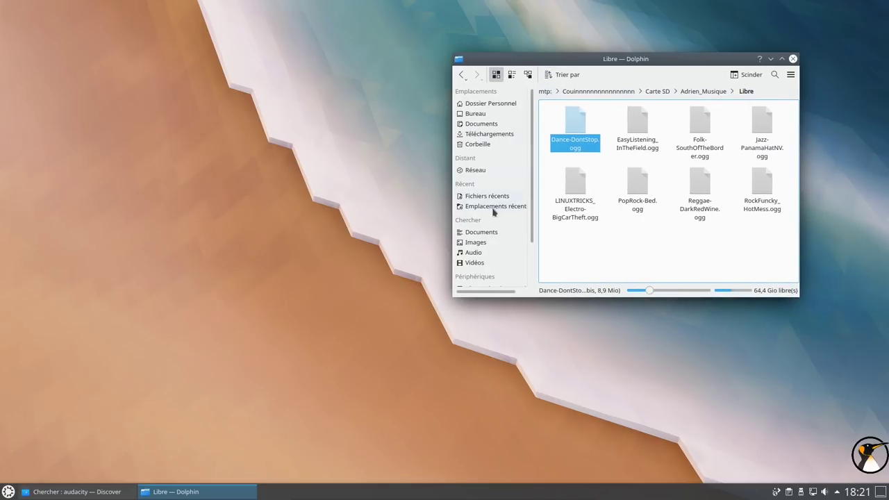
{"action": "left_click", "coordinate": [483, 134]}
{"action": "right_click", "coordinate": [585, 139]}
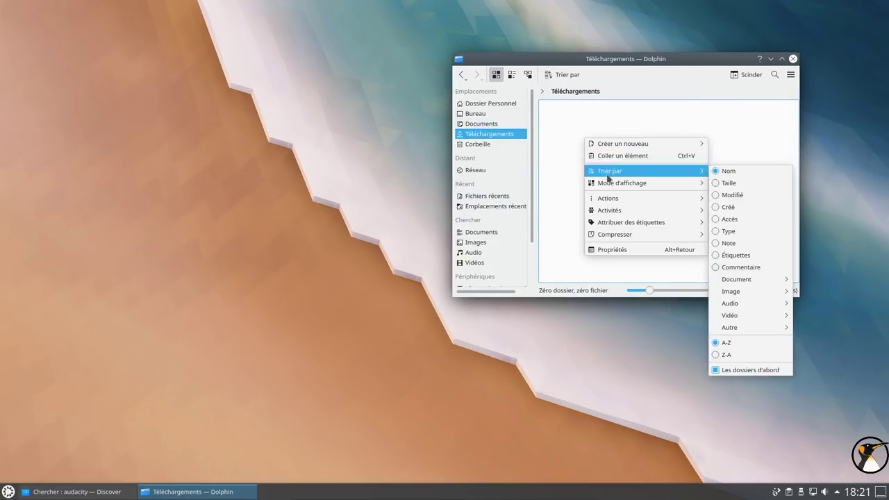
{"action": "left_click", "coordinate": [602, 156]}
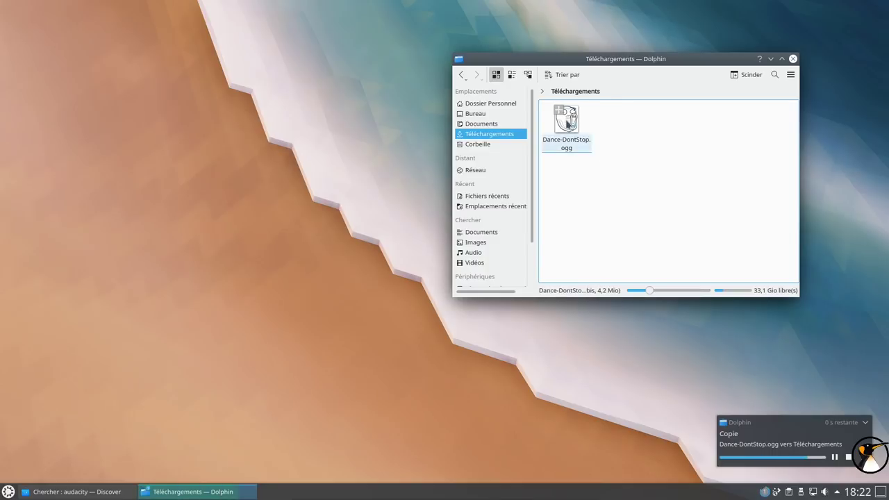
- Play the copied Dance-DontStop.ogg in Elisa, then close Elisa and deselect the file
{"action": "left_click", "coordinate": [566, 125]}
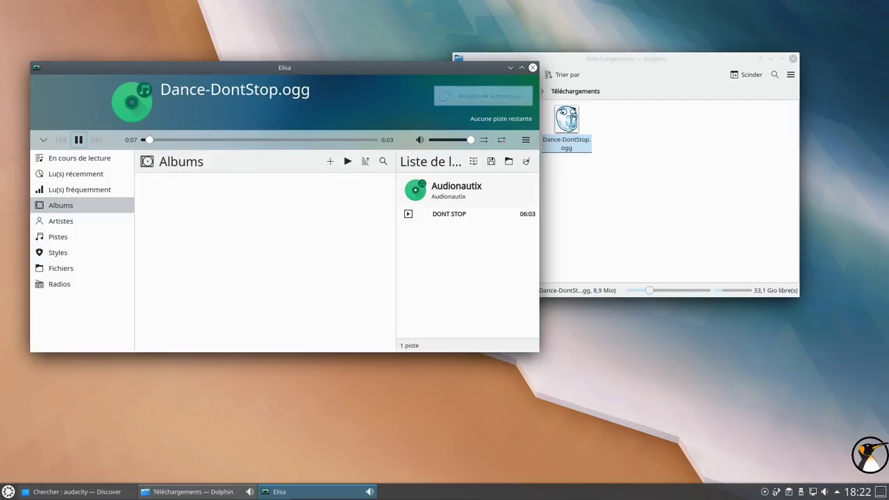
{"action": "left_click", "coordinate": [533, 68]}
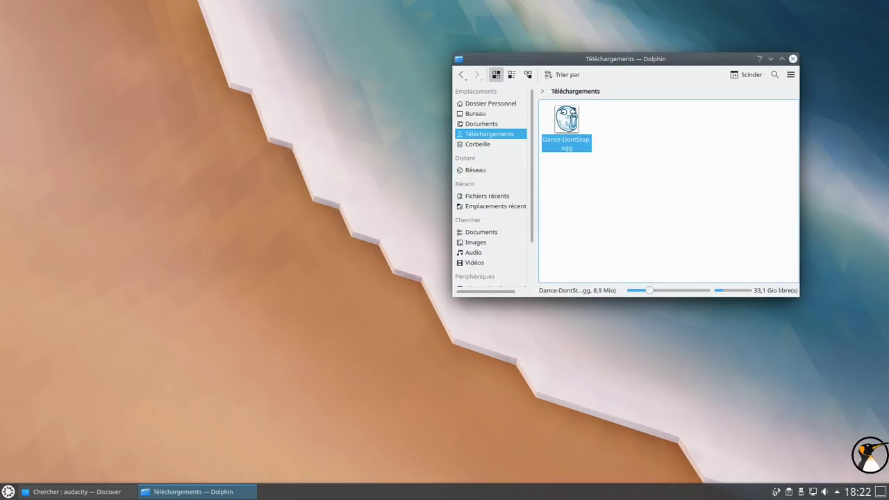
{"action": "left_click", "coordinate": [592, 166]}
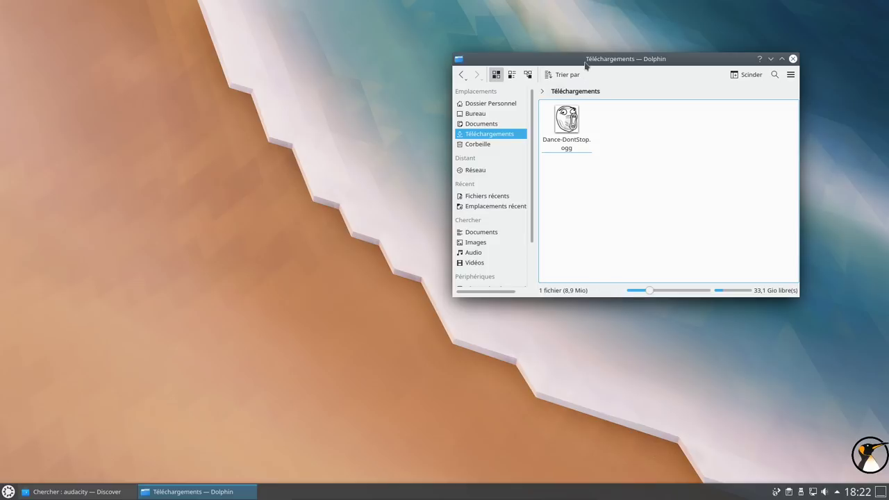
- Maximise the Dolphin file manager and close it
{"action": "left_click_drag", "start_coordinate": [583, 69], "coordinate": [490, 97]}
{"action": "left_click", "coordinate": [688, 87]}
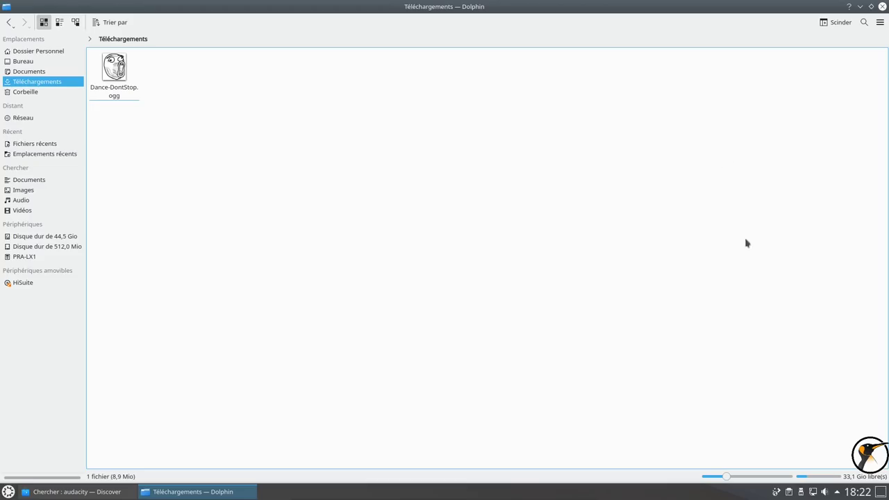
{"action": "left_click", "coordinate": [882, 6]}
- Show the KDE Connect page from the system tray's status and notifications panel
{"action": "left_click", "coordinate": [799, 492]}
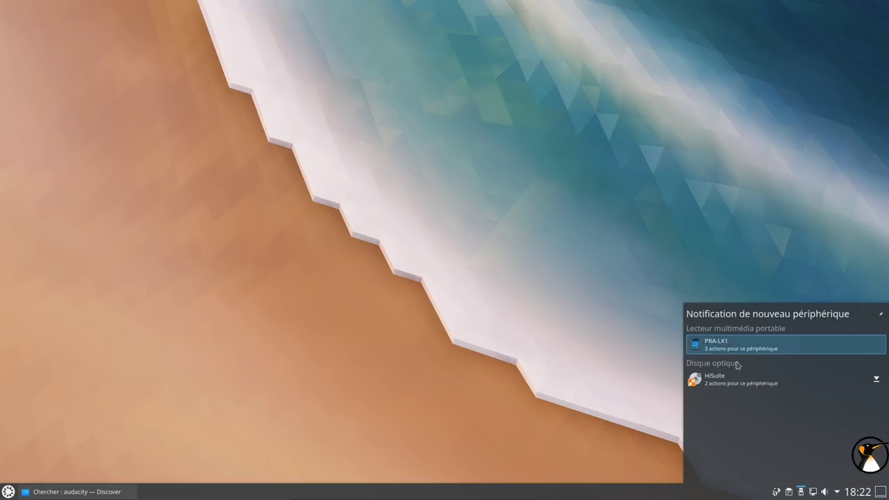
{"action": "left_click", "coordinate": [836, 493]}
{"action": "left_click", "coordinate": [836, 492]}
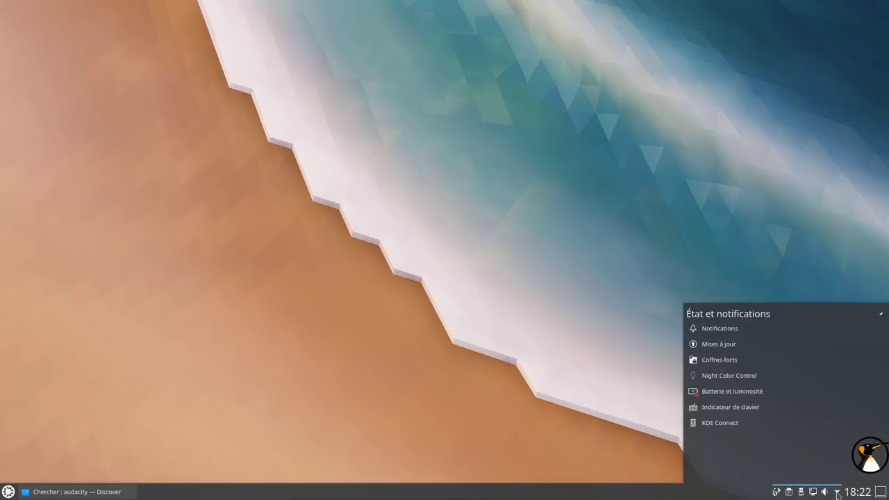
{"action": "left_click", "coordinate": [720, 422]}
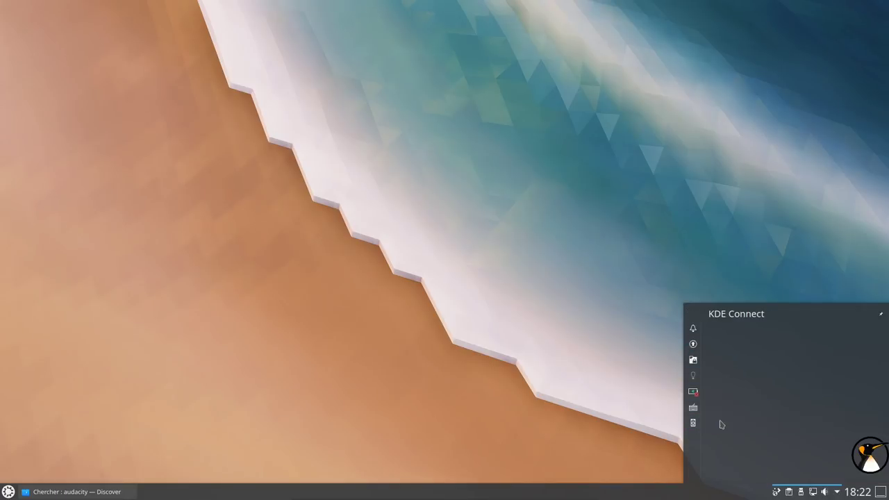
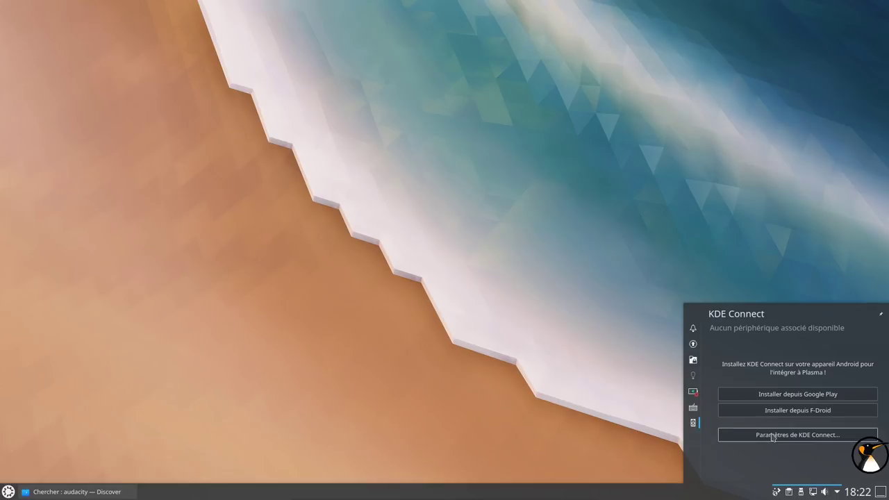
- Dismiss the KDE Connect popup and launch KDE Connect by searching 'kde'
{"action": "left_click", "coordinate": [9, 491]}
{"action": "left_click", "coordinate": [9, 491]}
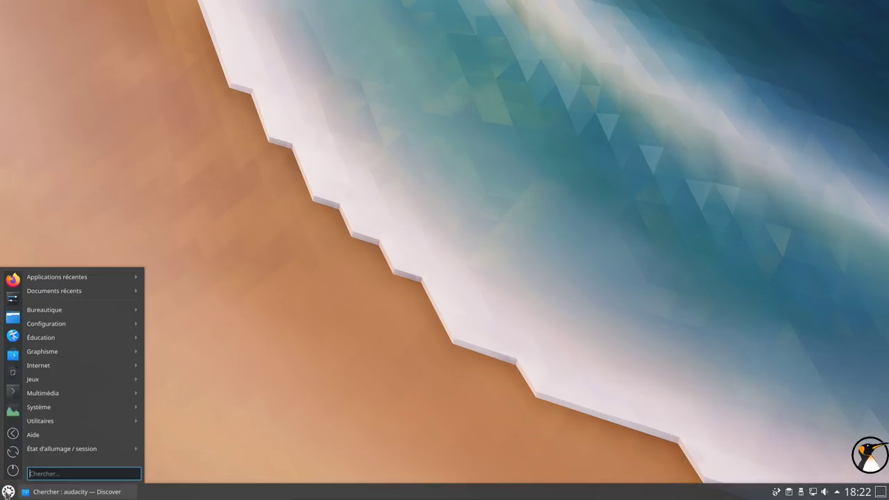
{"action": "type", "text": "kde"}
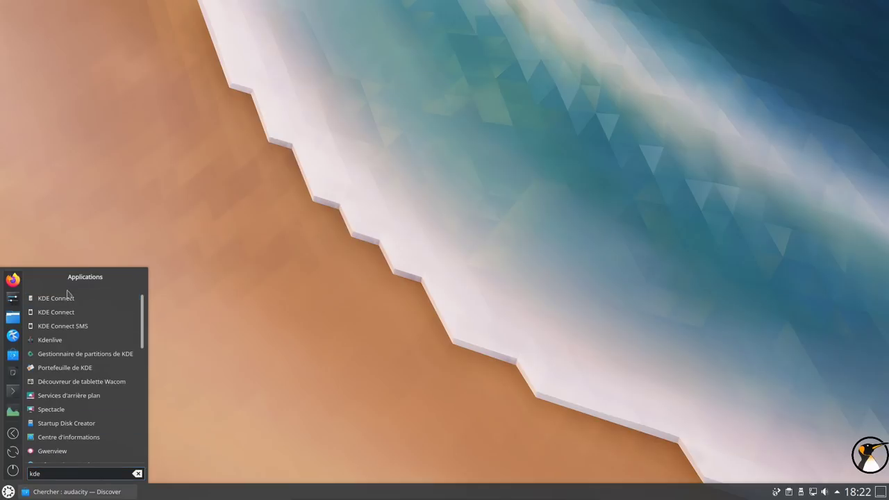
{"action": "left_click", "coordinate": [63, 305]}
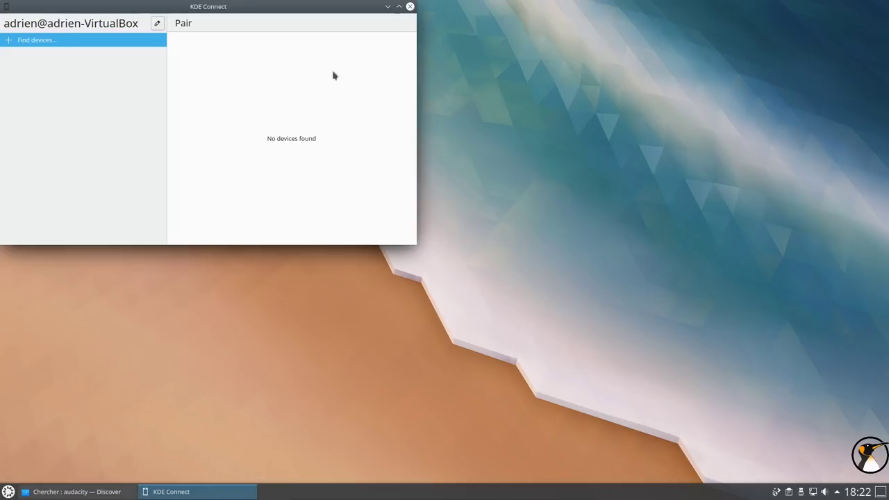
- Centre the KDE Connect window, leave the device name unchanged, and close it
{"action": "left_click_drag", "start_coordinate": [262, 9], "coordinate": [504, 103]}
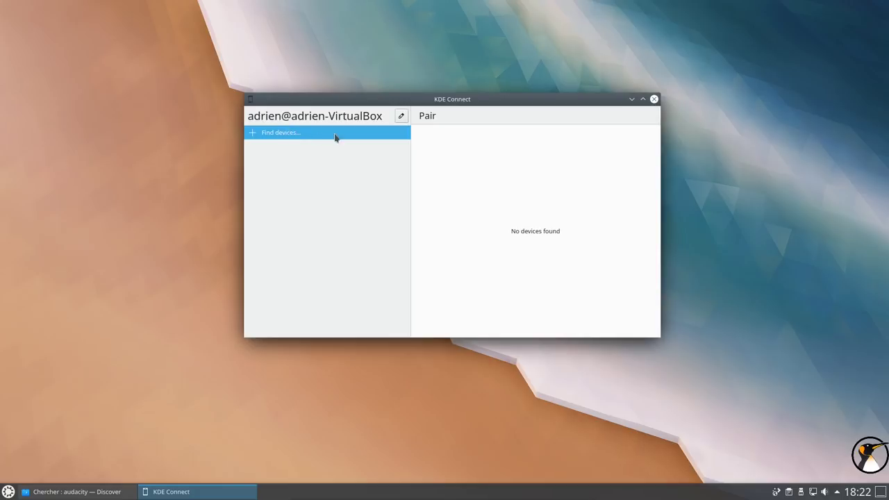
{"action": "left_click", "coordinate": [400, 116]}
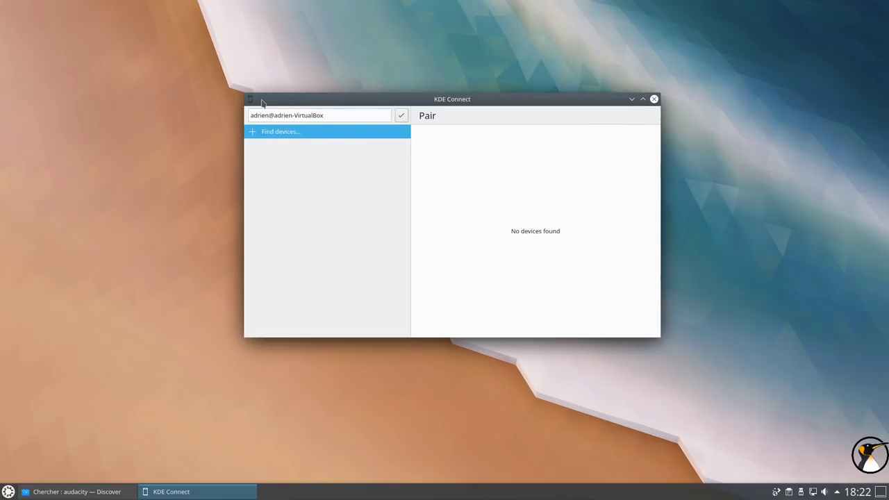
{"action": "left_click", "coordinate": [402, 116]}
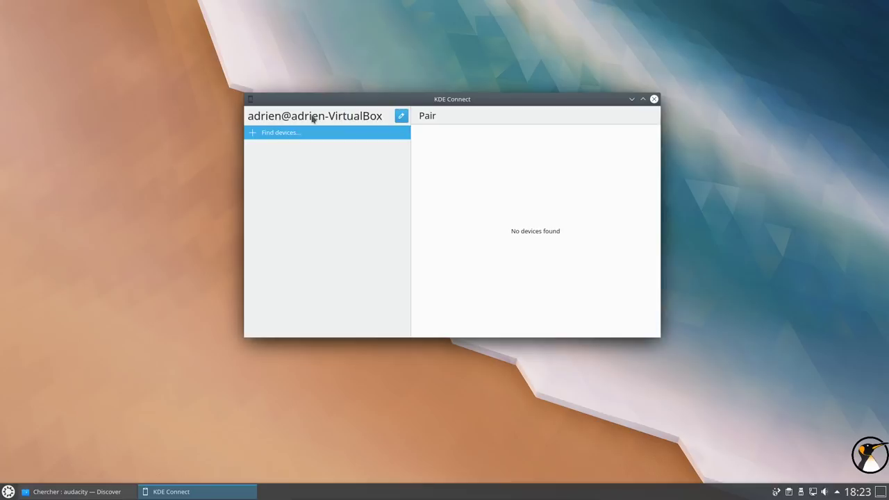
{"action": "left_click", "coordinate": [653, 99]}
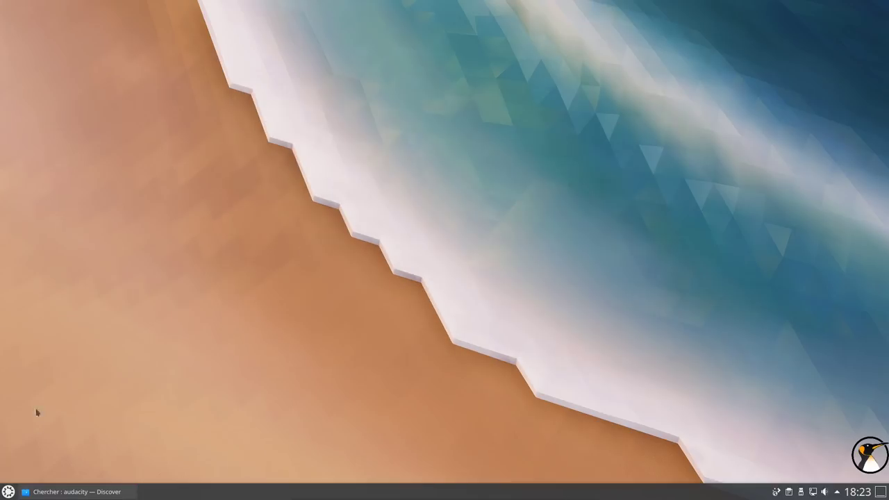
- Open the KDE Connect settings module via 'kdec' and refresh the device list
{"action": "left_click", "coordinate": [9, 491]}
{"action": "mouse_move", "coordinate": [73, 424]}
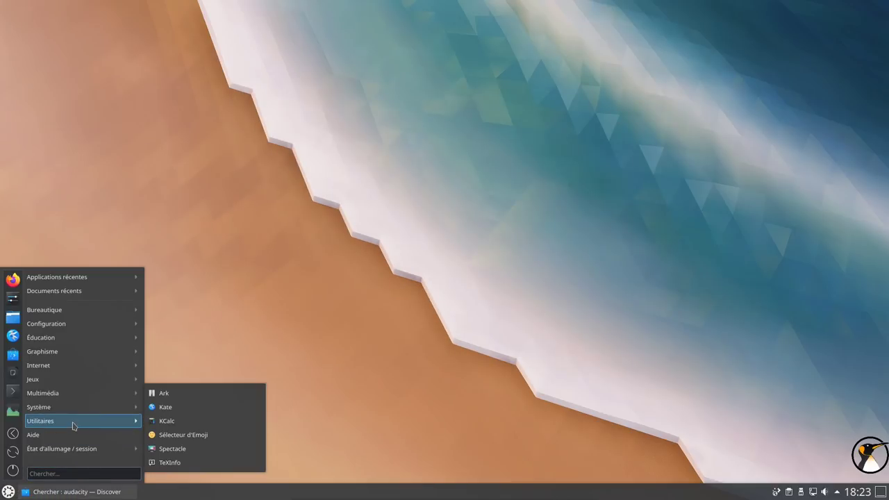
{"action": "type", "text": "kdec"}
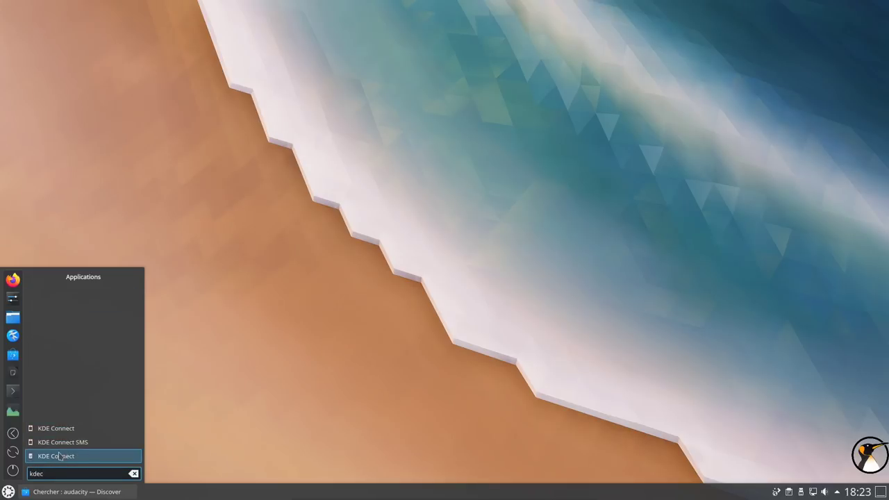
{"action": "left_click", "coordinate": [63, 454]}
{"action": "left_click", "coordinate": [277, 338]}
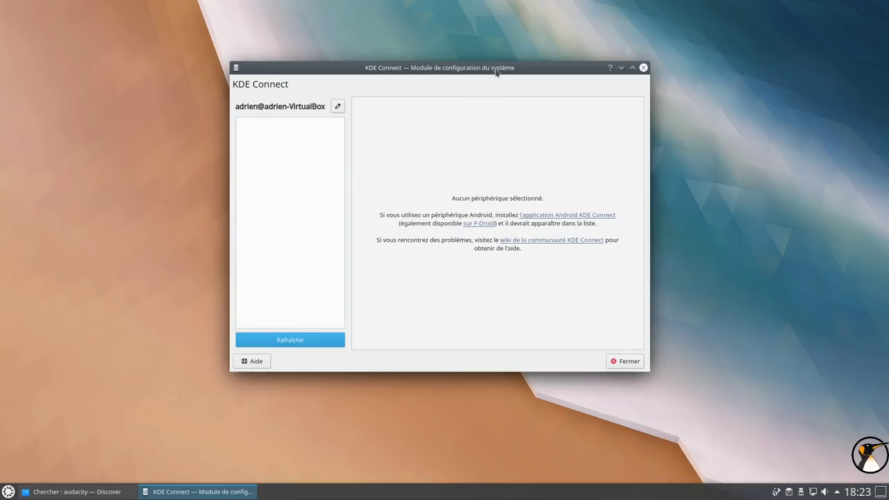
- Close the KDE Connect settings and bring back the Discover window
{"action": "left_click_drag", "start_coordinate": [497, 71], "coordinate": [577, 69]}
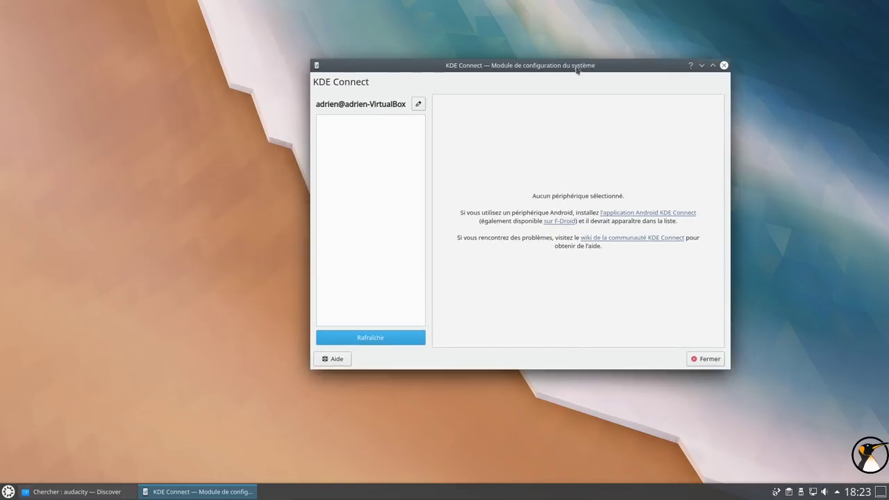
{"action": "left_click", "coordinate": [723, 66]}
{"action": "left_click", "coordinate": [47, 491]}
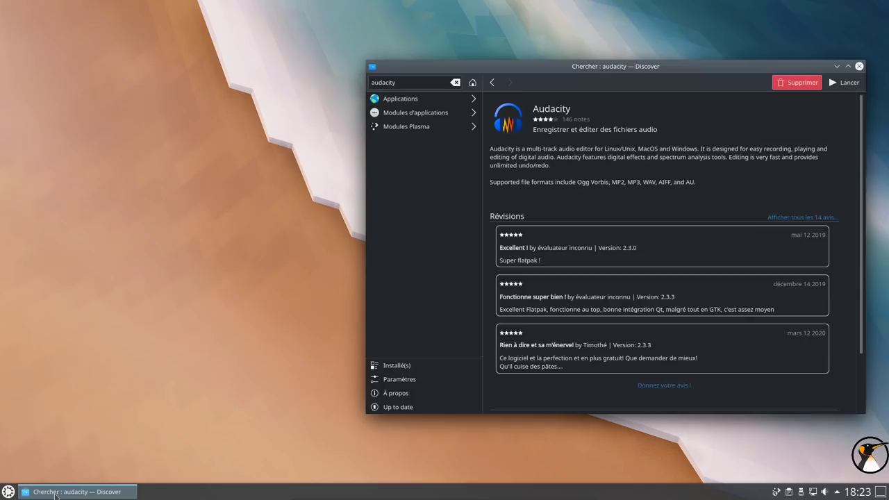
- Close Discover, log out, and connect the HUAWEI phone to the virtual machine
{"action": "left_click", "coordinate": [858, 66]}
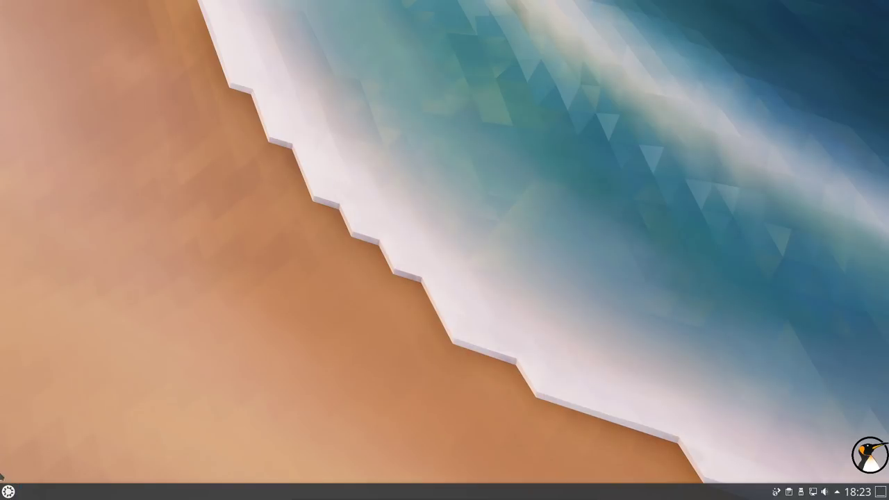
{"action": "left_click", "coordinate": [9, 491]}
{"action": "key", "text": "Escape"}
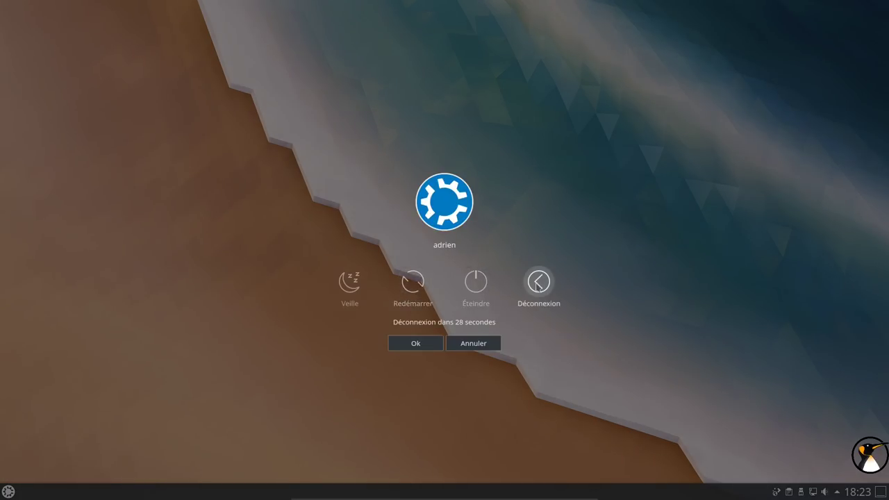
{"action": "left_click", "coordinate": [538, 283]}
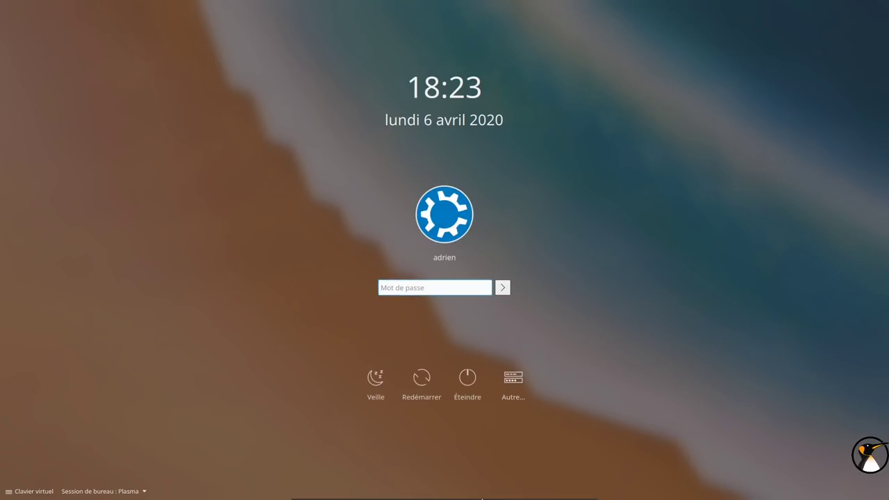
{"action": "left_click", "coordinate": [480, 492]}
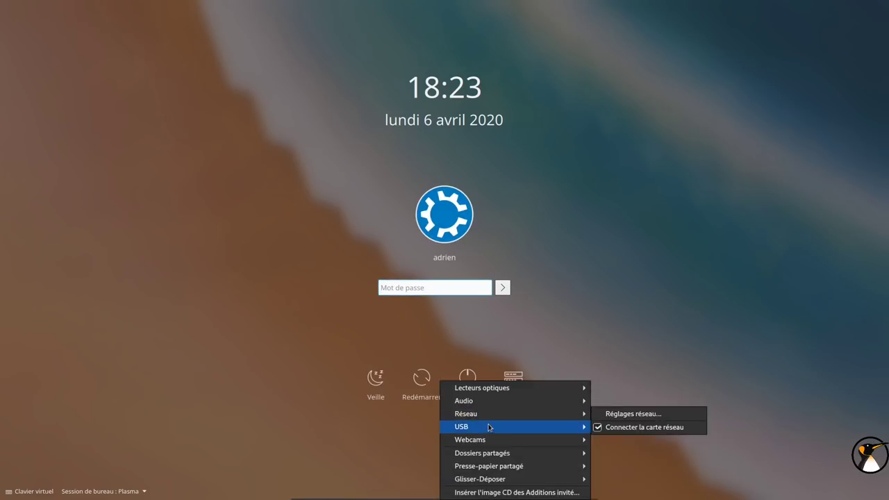
{"action": "mouse_move", "coordinate": [486, 426]}
{"action": "left_click", "coordinate": [646, 416]}
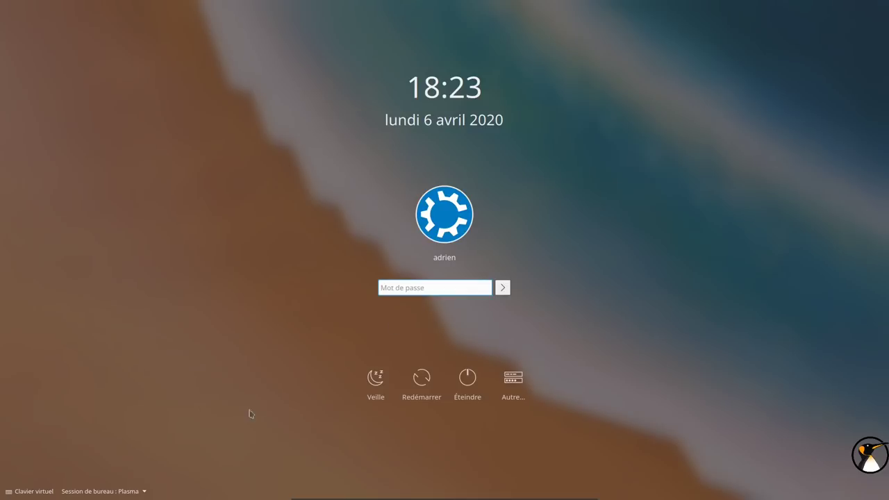
- Log in to a Plasma (Wayland) session with the account password and dismiss the network notification
{"action": "left_click", "coordinate": [129, 486]}
{"action": "left_click", "coordinate": [135, 490]}
{"action": "type", "text": "x"}
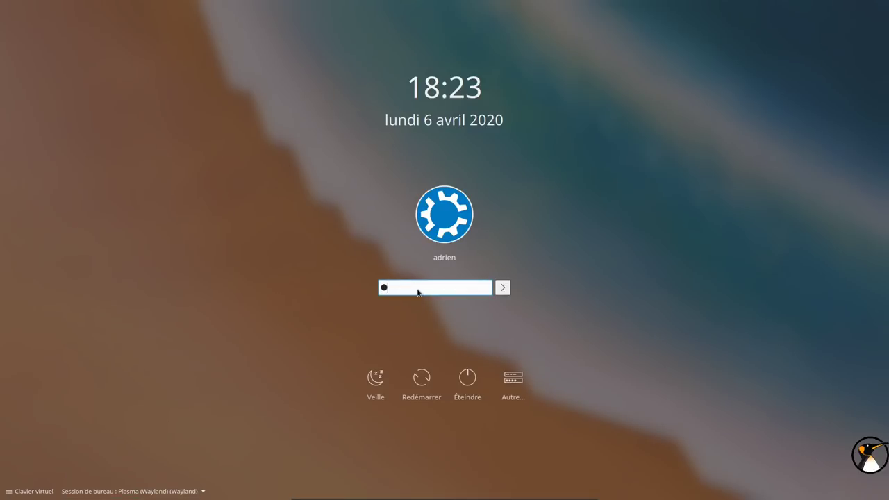
{"action": "key", "text": "Return"}
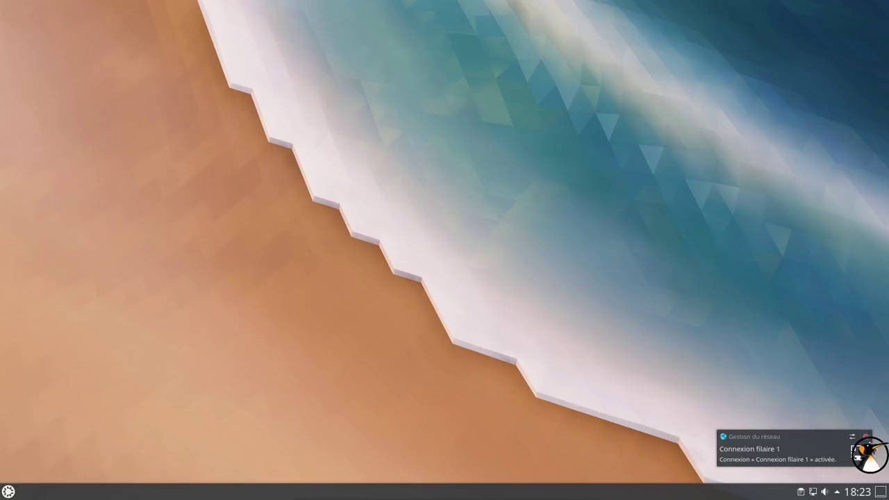
{"action": "left_click", "coordinate": [866, 437]}
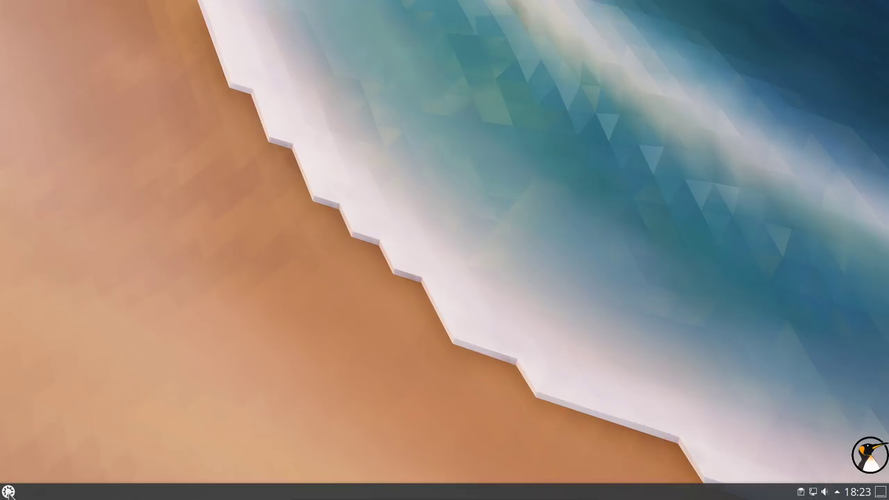
- Open Konsole centred on screen, enlarge its font with Ctrl++, clear stray characters, and widen it
{"action": "key", "text": "super"}
{"action": "left_click", "coordinate": [10, 396]}
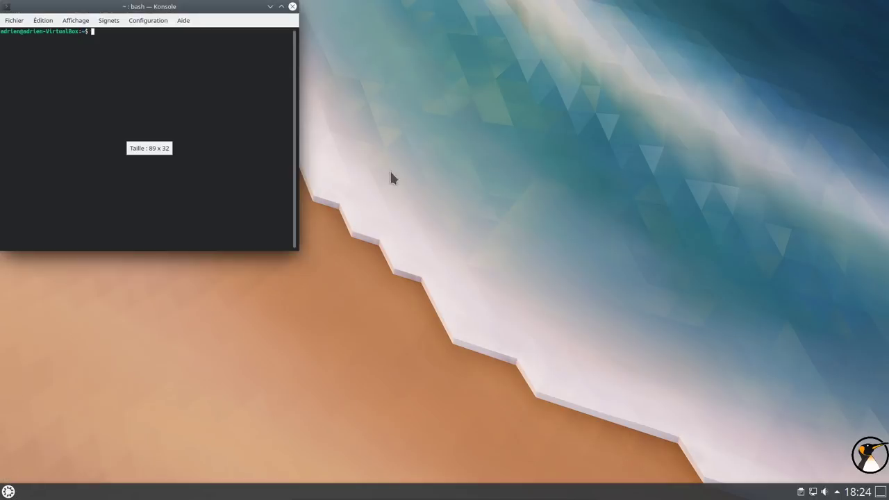
{"action": "left_click_drag", "start_coordinate": [184, 14], "coordinate": [405, 61]}
{"action": "type", "text": "++++++"}
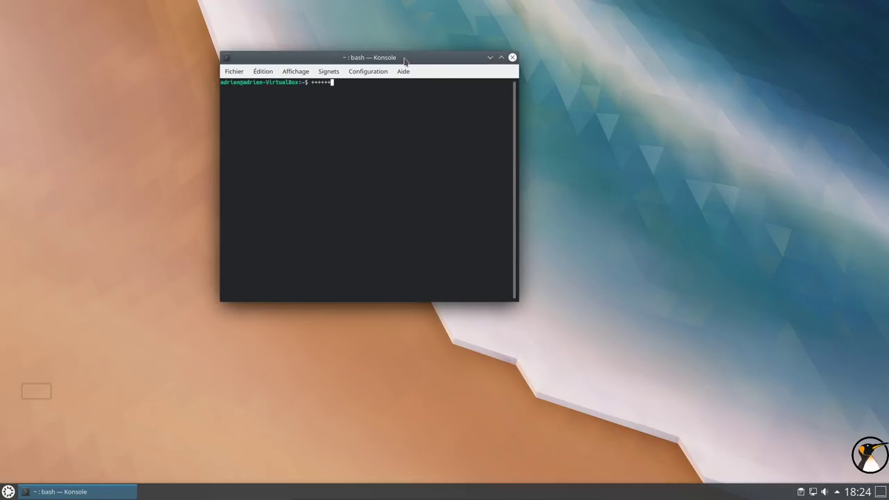
{"action": "key", "text": "ctrl+plus"}
{"action": "key", "text": "ctrl+plus"}
{"action": "key", "text": "ctrl+plus"}
{"action": "key", "text": "ctrl+plus"}
{"action": "key", "text": "ctrl+plus"}
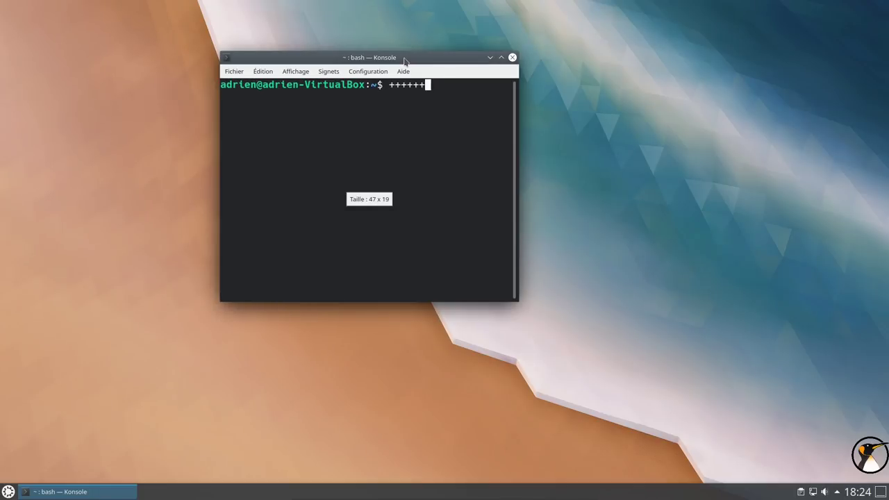
{"action": "key", "text": "BackSpace"}
{"action": "key", "text": "BackSpace"}
{"action": "key", "text": "BackSpace"}
{"action": "key", "text": "BackSpace"}
{"action": "key", "text": "BackSpace"}
{"action": "key", "text": "BackSpace"}
{"action": "type", "text": "azerty"}
{"action": "key", "text": "BackSpace"}
{"action": "key", "text": "BackSpace"}
{"action": "key", "text": "BackSpace"}
{"action": "key", "text": "BackSpace"}
{"action": "key", "text": "BackSpace"}
{"action": "key", "text": "BackSpace"}
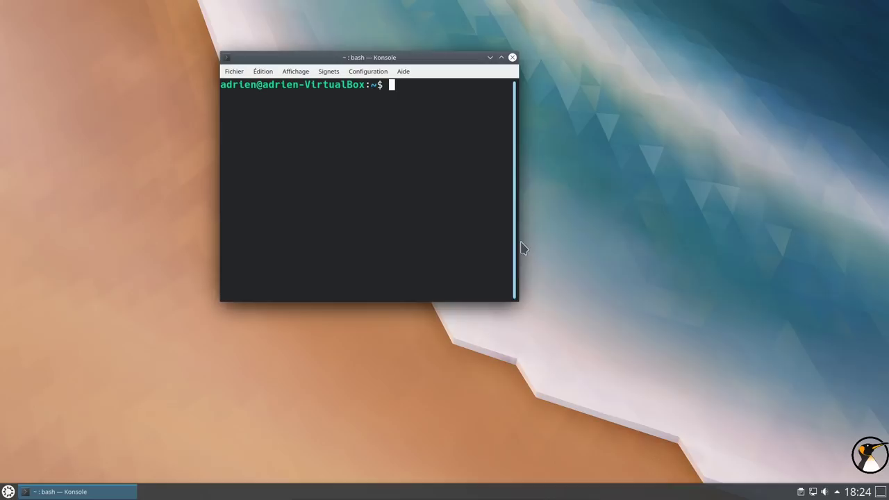
{"action": "left_click_drag", "start_coordinate": [524, 246], "coordinate": [706, 243]}
- Run echo $XDG_SESSION_TYPE to confirm 'wayland', then close the terminal
{"action": "type", "text": "echo $XDG_SESSION_TYPE"}
{"action": "key", "text": "Return"}
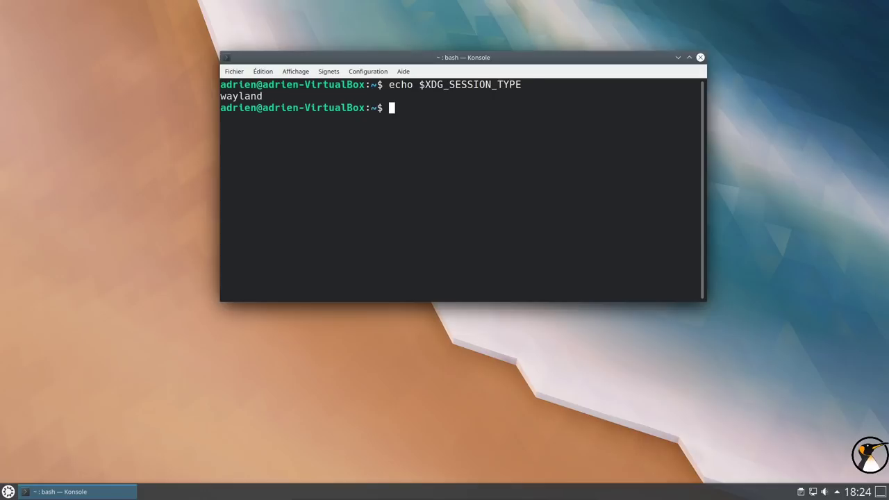
{"action": "left_click", "coordinate": [700, 57]}
{"action": "left_click", "coordinate": [9, 490]}
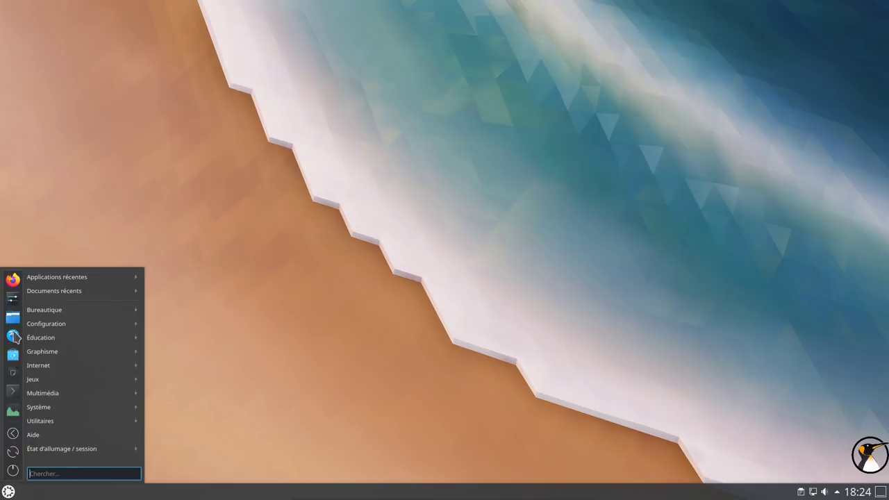
- Check Firefox's About window shows version 74.0 (64 bits), then close Firefox
{"action": "left_click", "coordinate": [12, 282]}
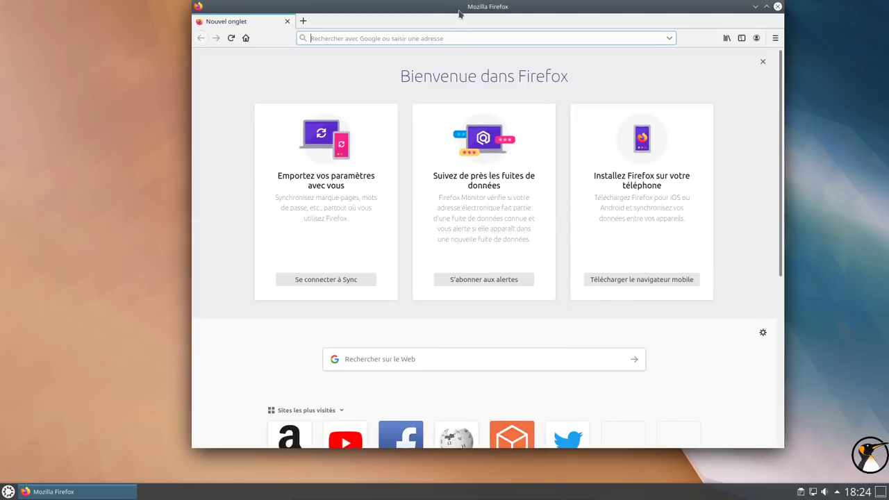
{"action": "left_click_drag", "start_coordinate": [460, 11], "coordinate": [372, 23]}
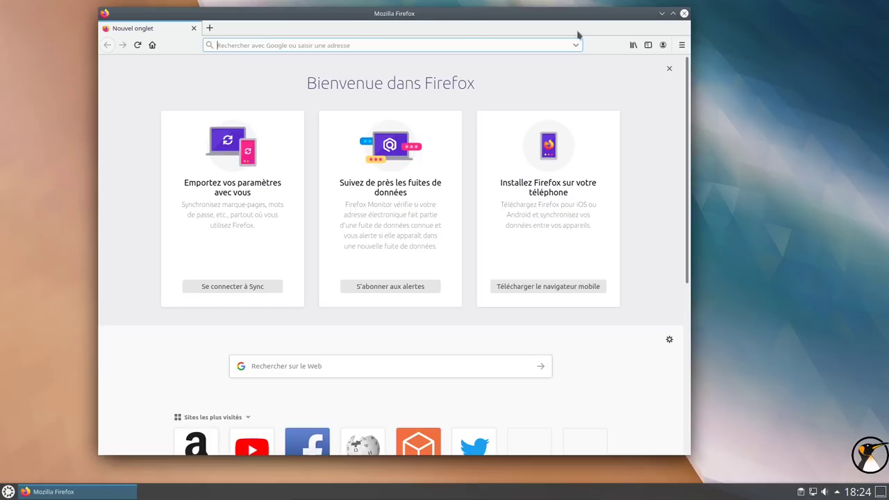
{"action": "left_click", "coordinate": [681, 45]}
{"action": "left_click", "coordinate": [568, 339]}
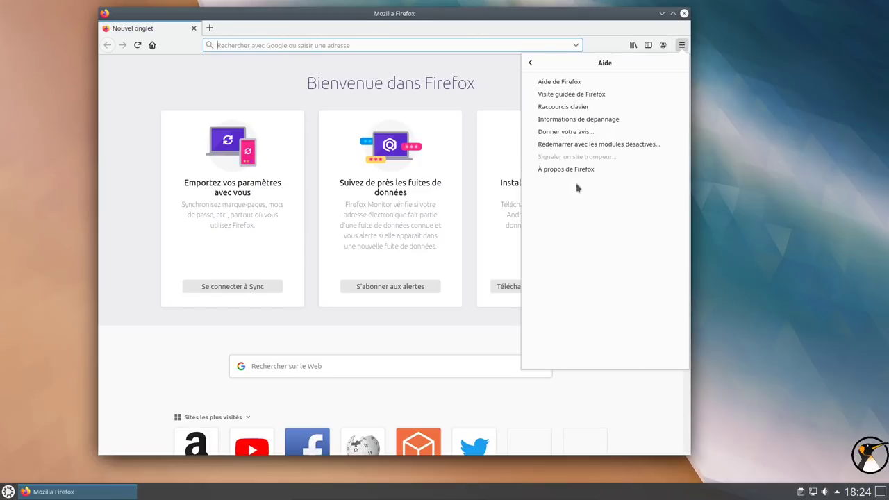
{"action": "left_click", "coordinate": [576, 170]}
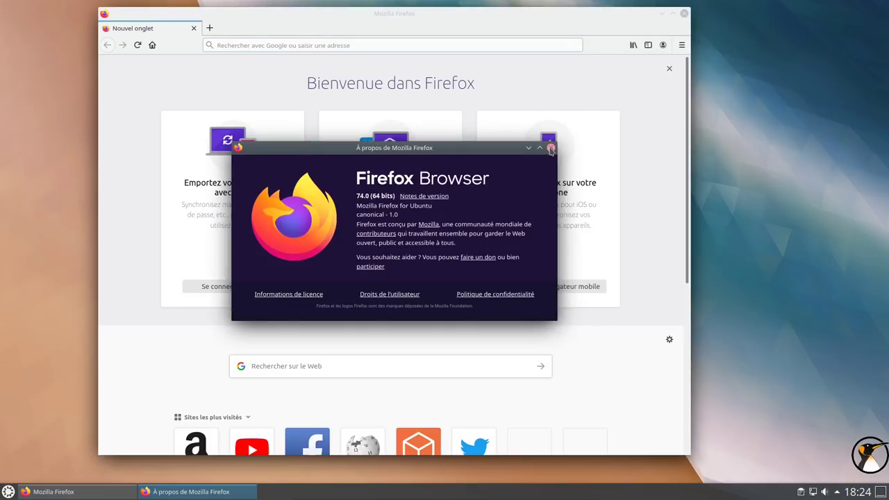
{"action": "left_click", "coordinate": [551, 148]}
{"action": "left_click", "coordinate": [684, 13]}
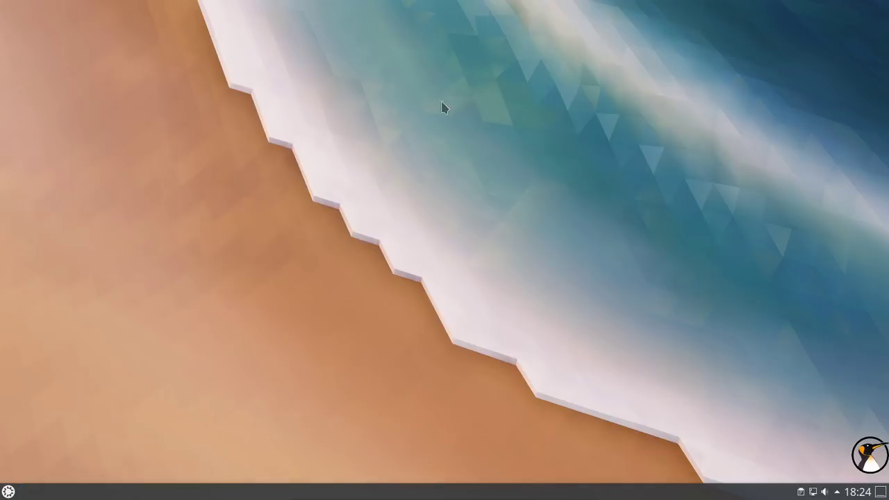
{"action": "left_click", "coordinate": [8, 491]}
- Launch Htop from the Système category and place its window at the upper right
{"action": "mouse_move", "coordinate": [68, 374]}
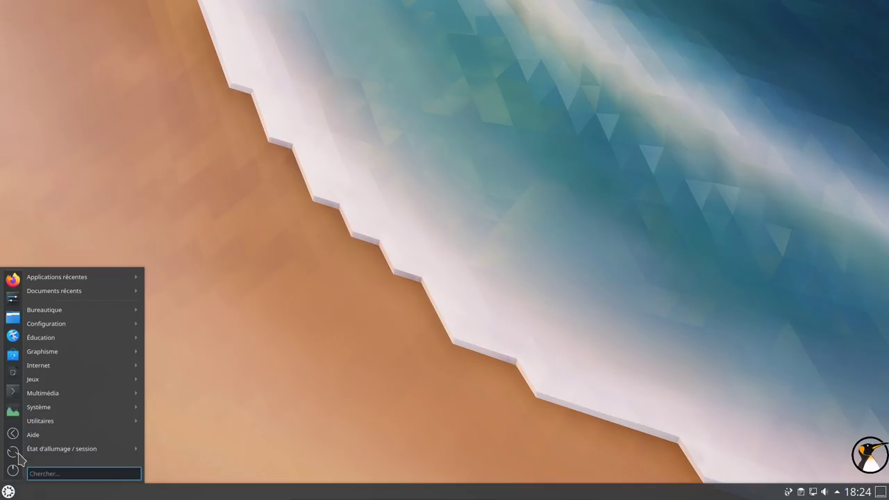
{"action": "mouse_move", "coordinate": [50, 427]}
{"action": "mouse_move", "coordinate": [54, 407]}
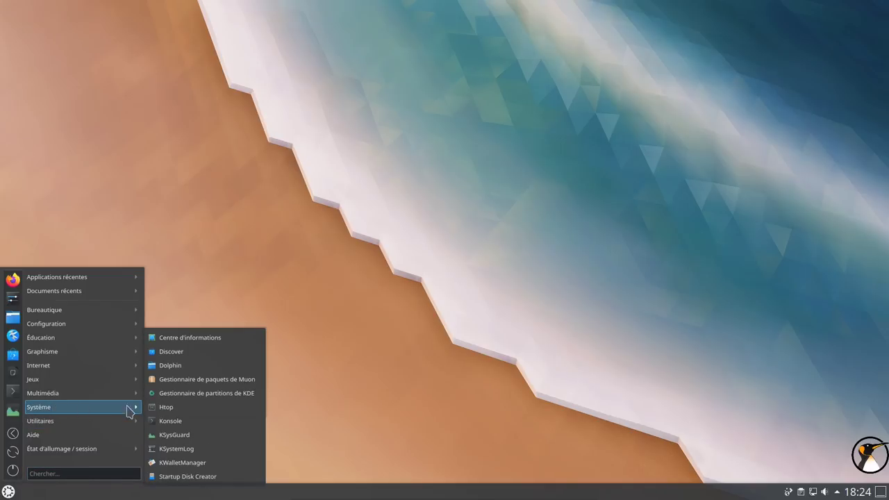
{"action": "left_click", "coordinate": [219, 408]}
{"action": "left_click_drag", "start_coordinate": [239, 9], "coordinate": [578, 19]}
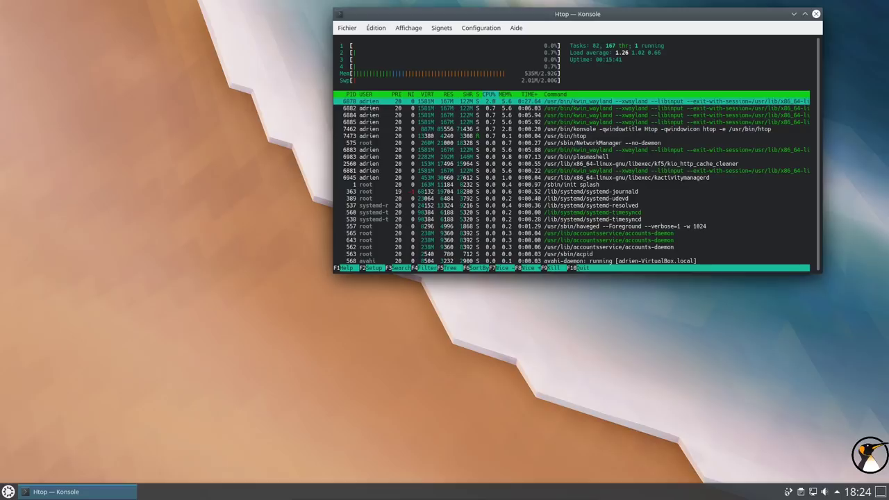
- Start LibreOffice Calc from the Bureautique category
{"action": "left_click", "coordinate": [8, 492]}
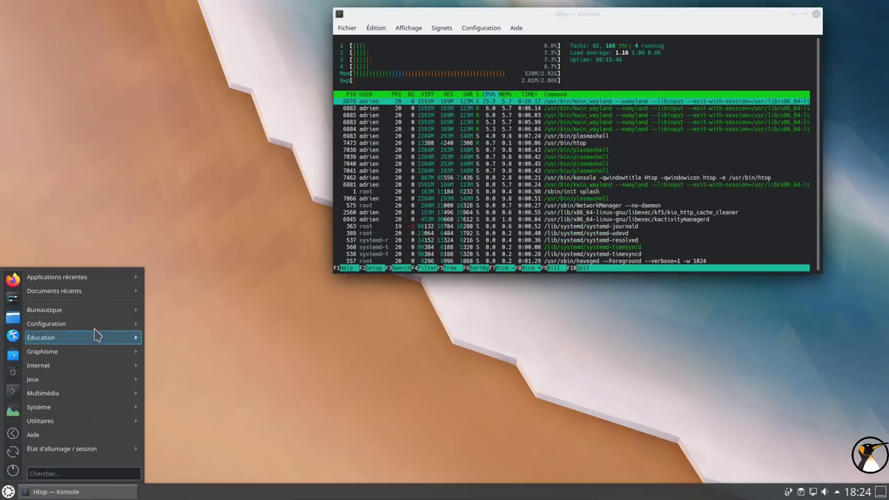
{"action": "mouse_move", "coordinate": [101, 314]}
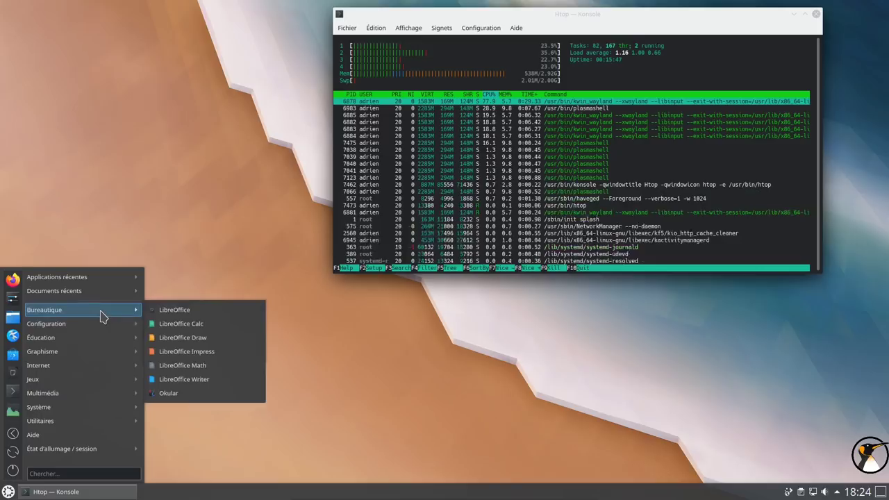
{"action": "left_click", "coordinate": [230, 324]}
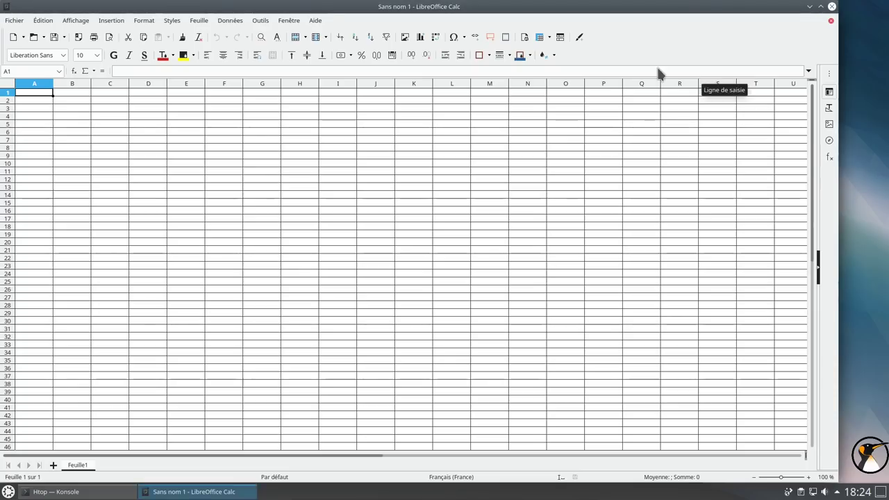